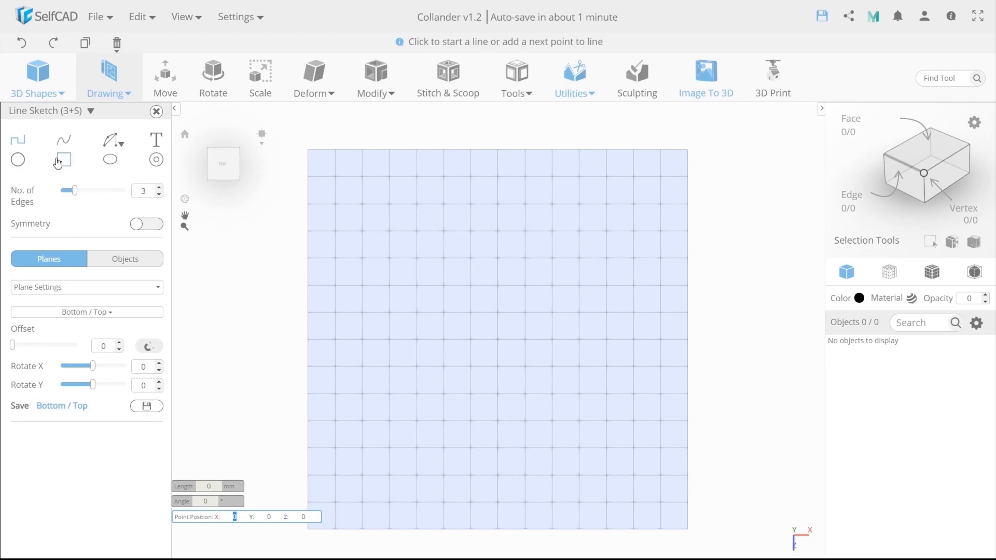
- Sketch a rectangle with one edge from X -32.5 to X 32.5 at Z -22.5 and the opposite edge at Z 22.5
click(72, 169)
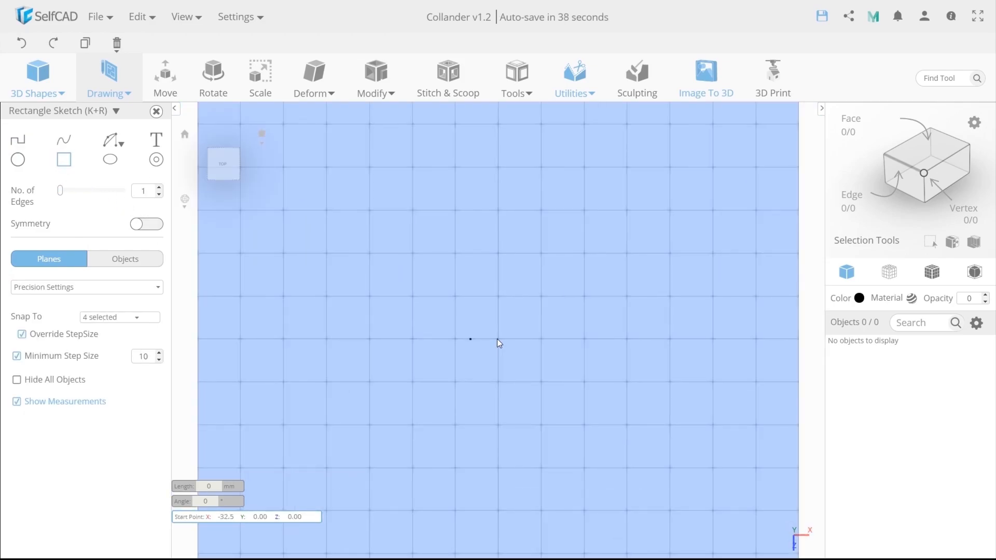
key(Tab)
key(Tab)
text(-2)
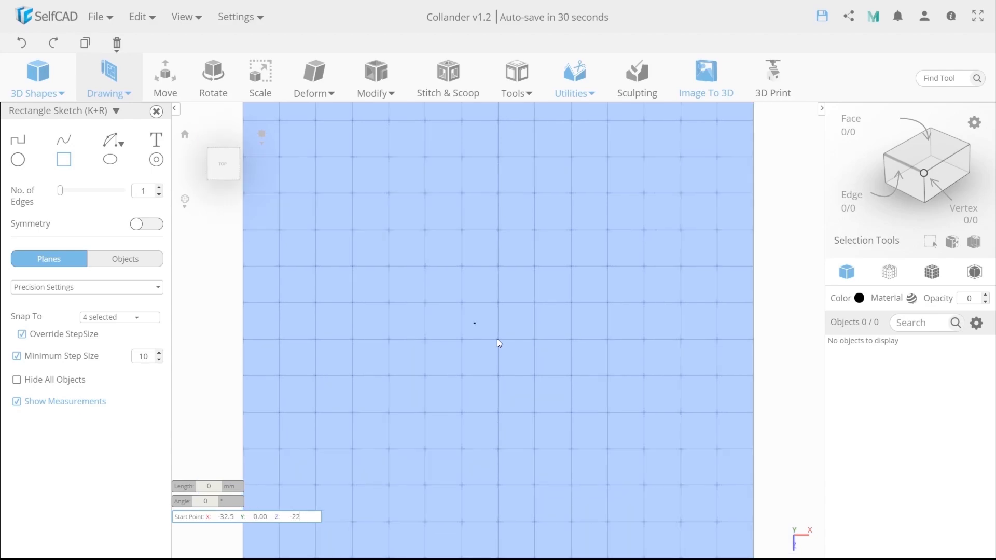
key(Return)
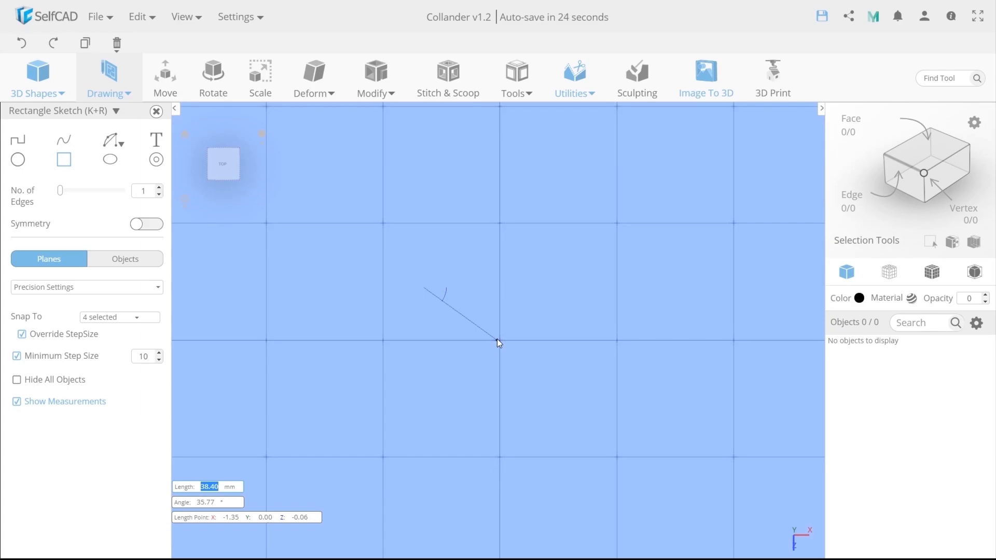
text(32.5)
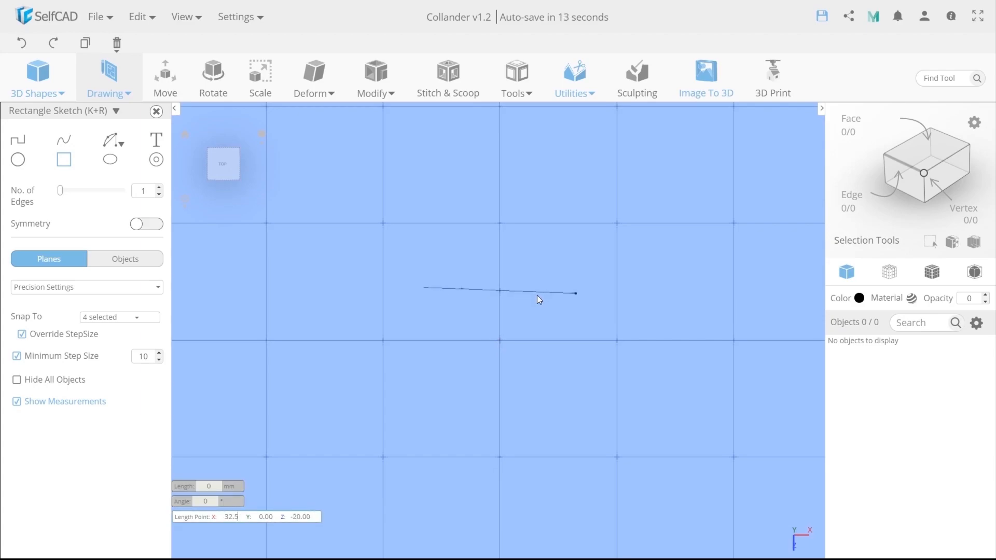
key(Tab)
text(-22.5)
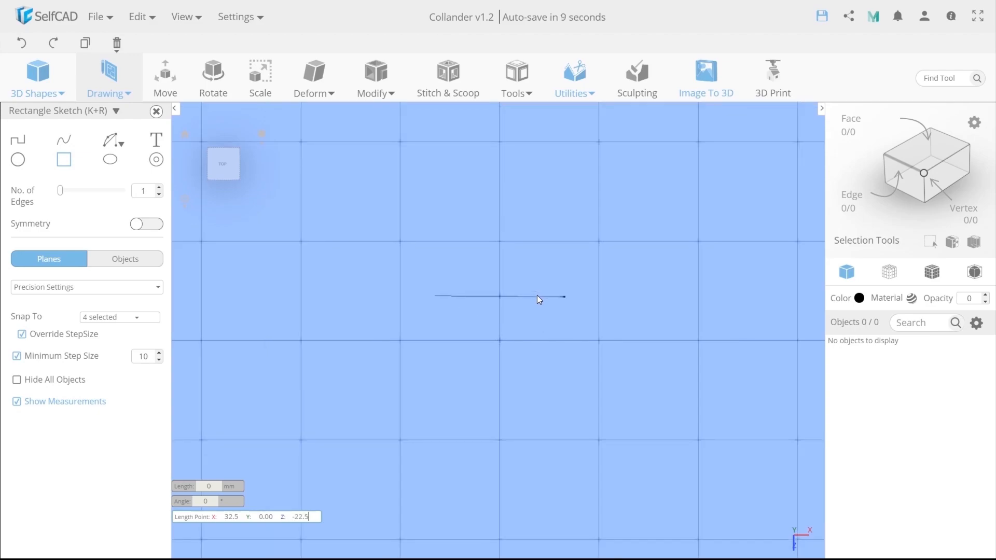
key(Return)
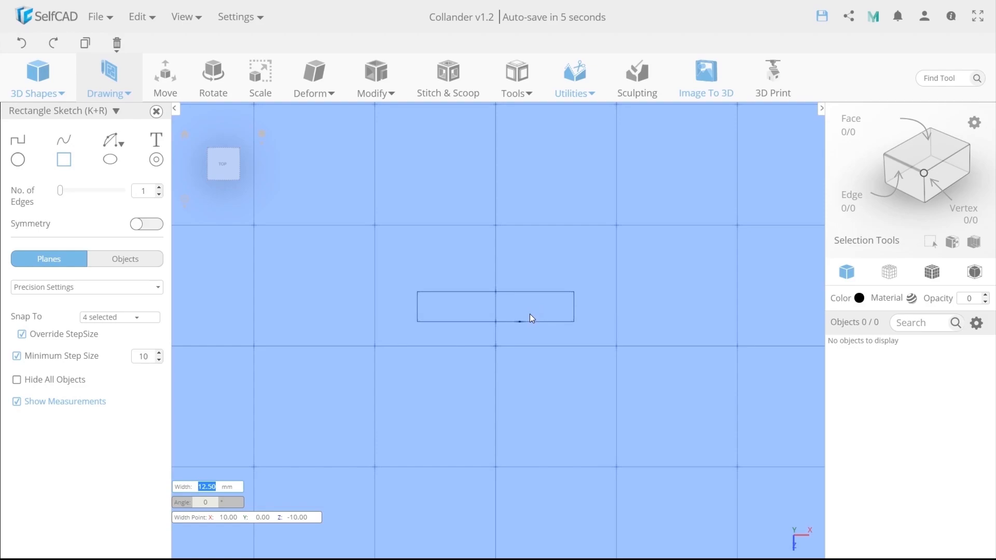
key(Return)
- Make one copy of the rectangle in place with Copy Offsets, using zero position offset
scroll(525, 319, up, 5)
scroll(499, 329, down, 1)
middle_drag(499, 329, 381, 290)
click(507, 93)
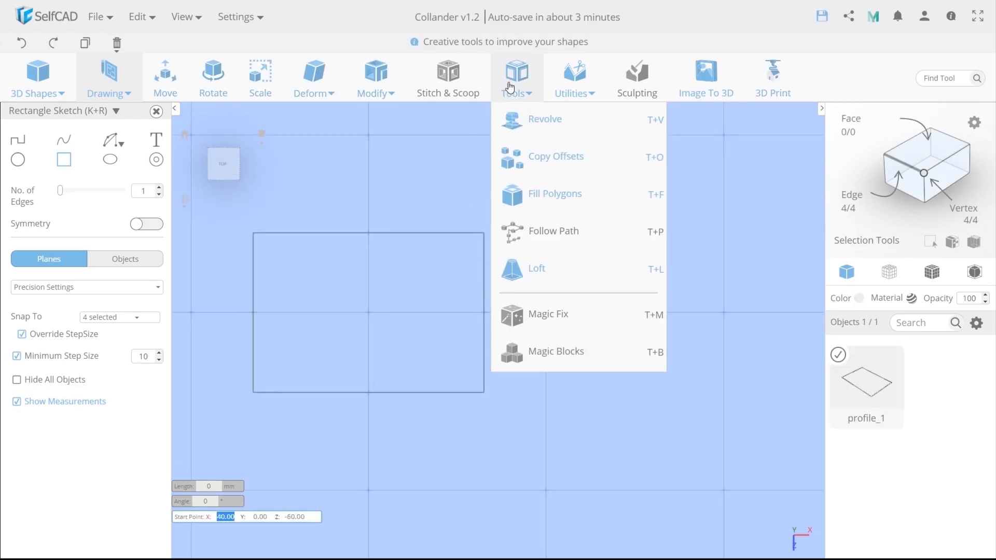
click(516, 157)
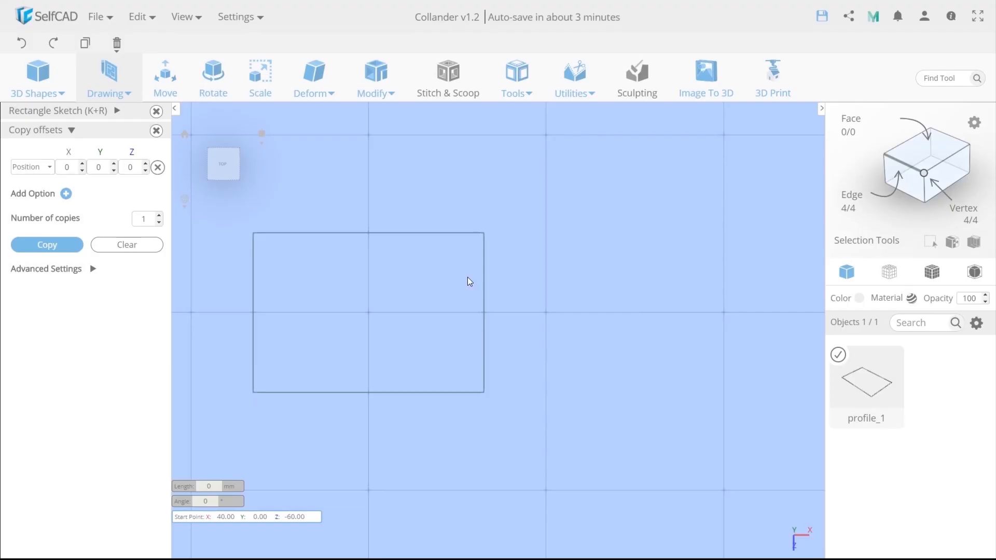
click(52, 245)
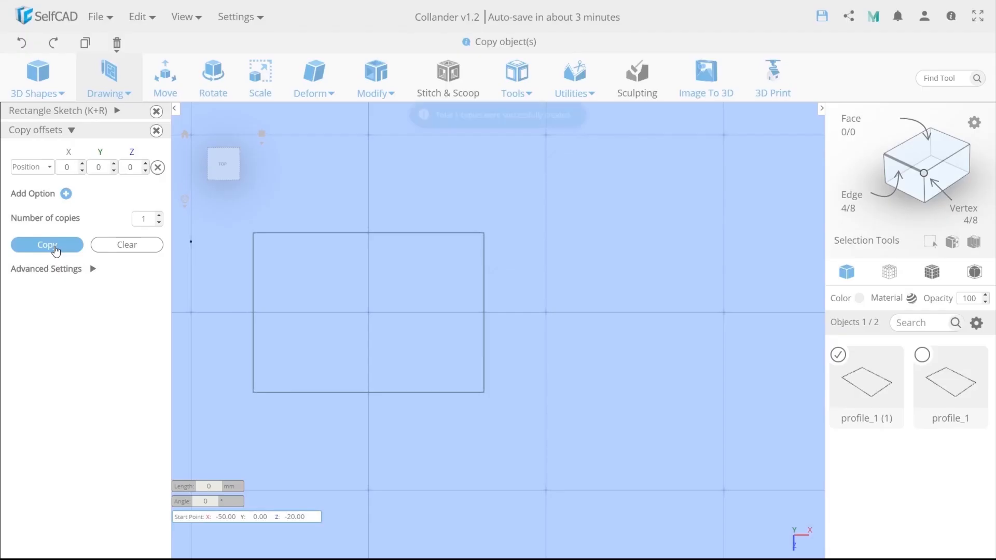
- Move the copied rectangle 70 along the X axis
click(162, 76)
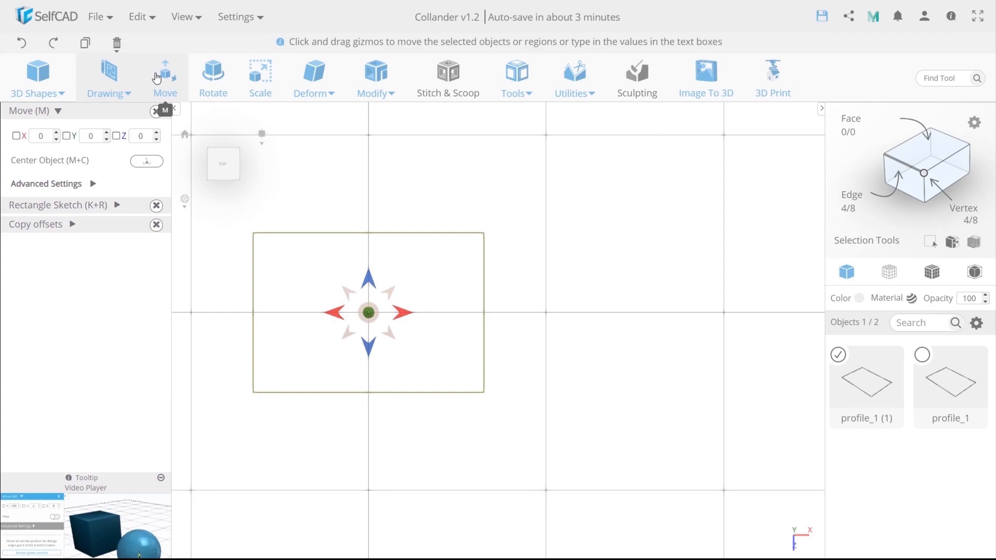
click(42, 136)
text(70)
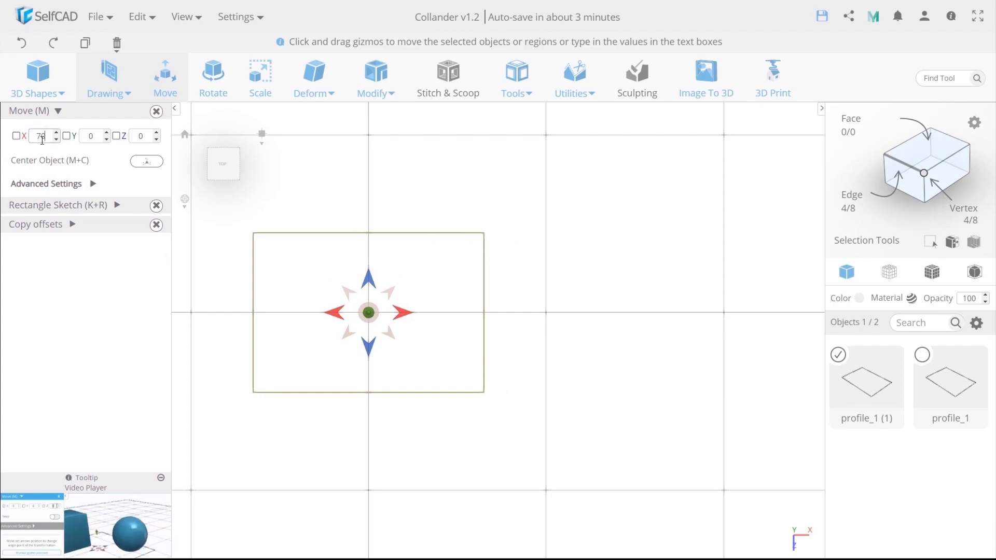
key(Return)
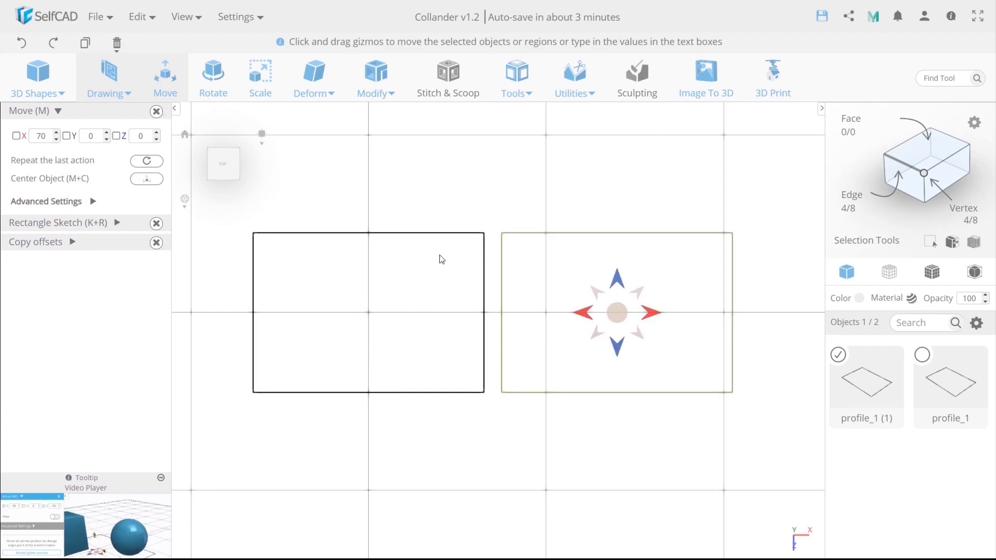
- Sketch a peak on the copied rectangle's upper edge: a 45 mm line at 330° from its upper-left corner, joined to the upper-right corner
middle_drag(490, 271, 375, 263)
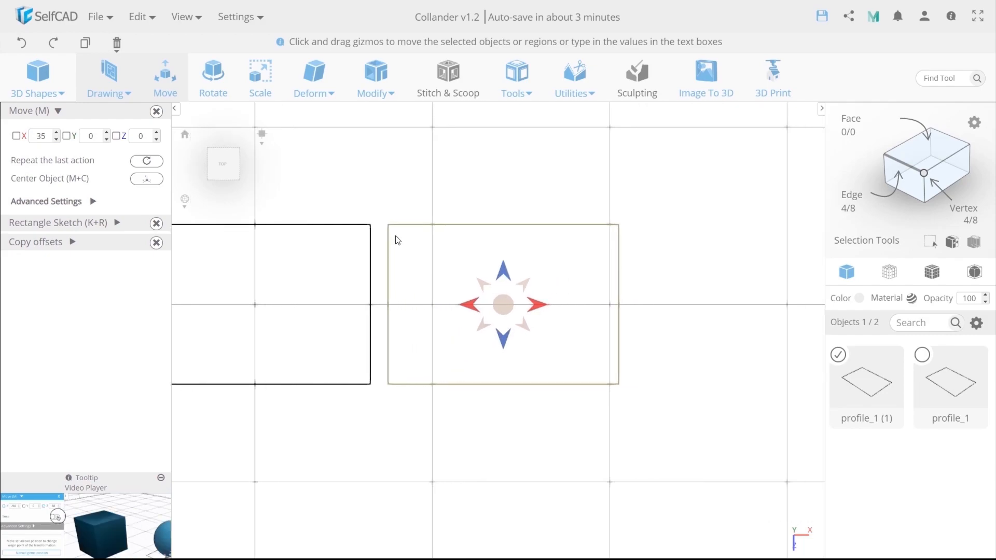
scroll(312, 172, up, 3)
click(109, 83)
click(132, 158)
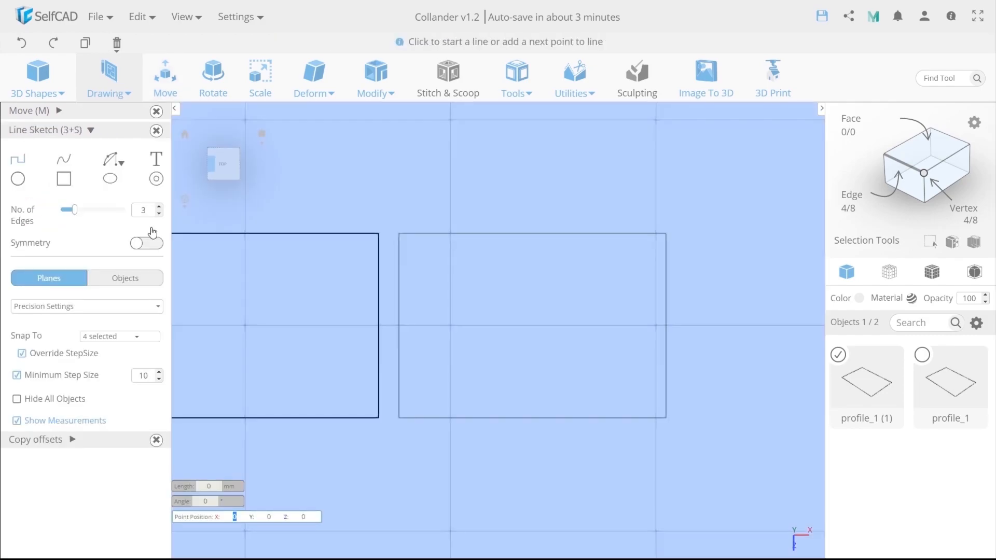
click(395, 240)
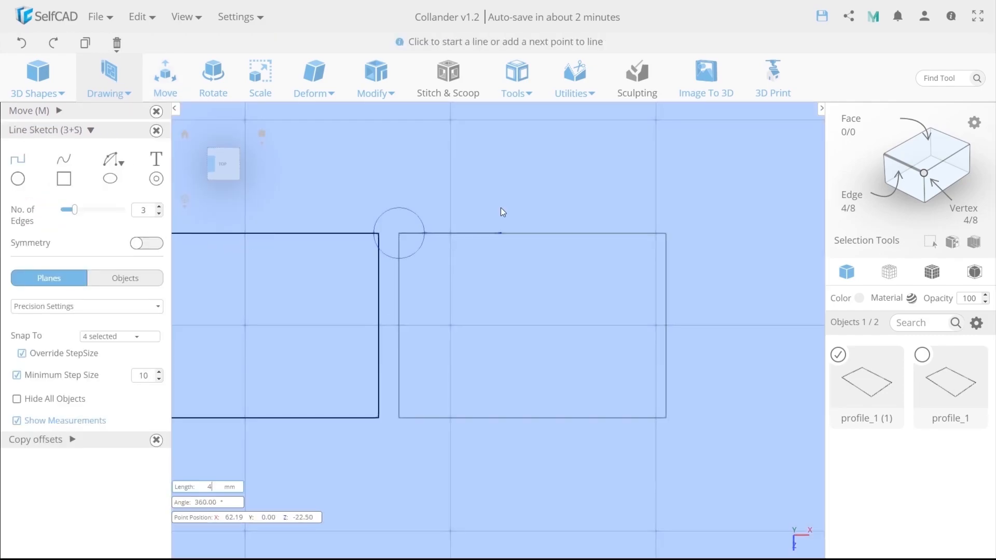
text(45)
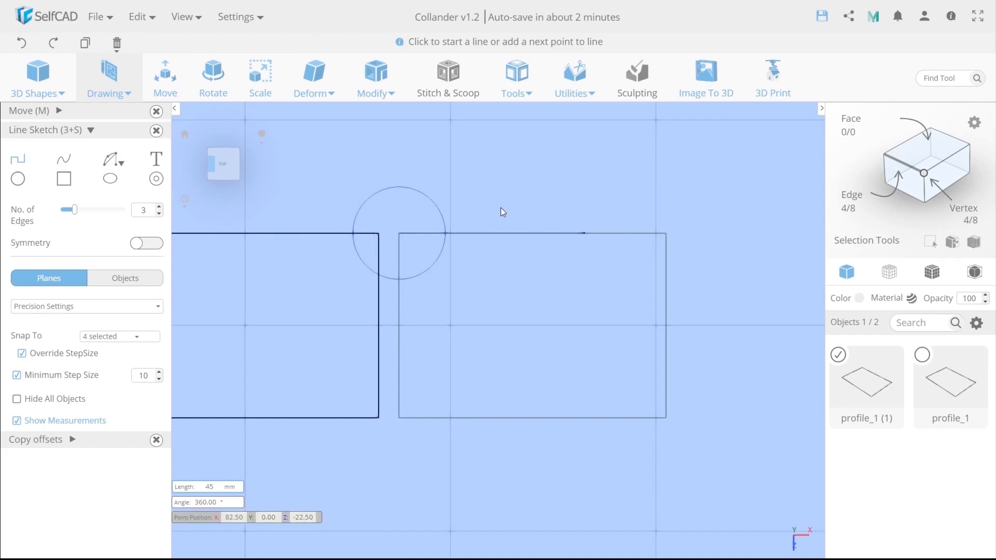
key(Tab)
text(330)
key(Return)
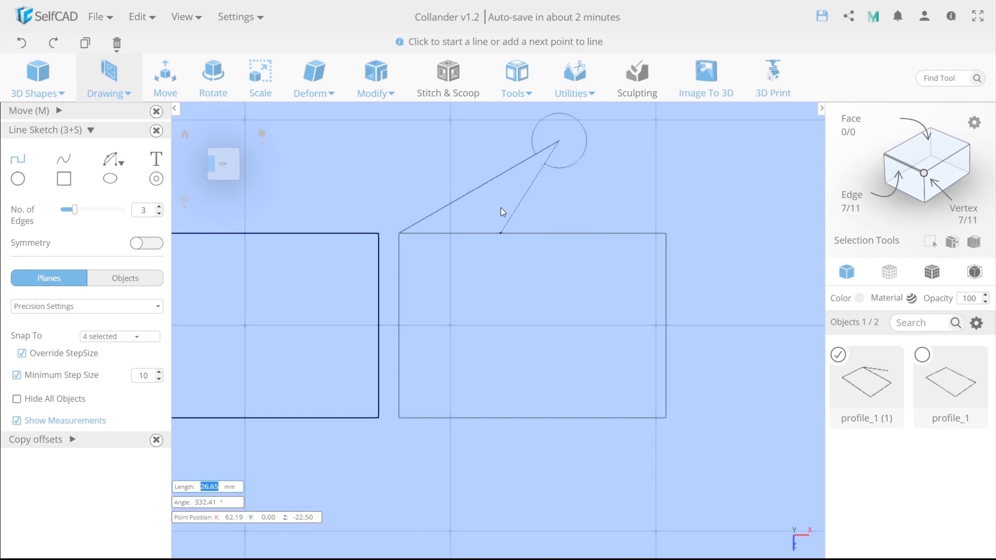
click(660, 242)
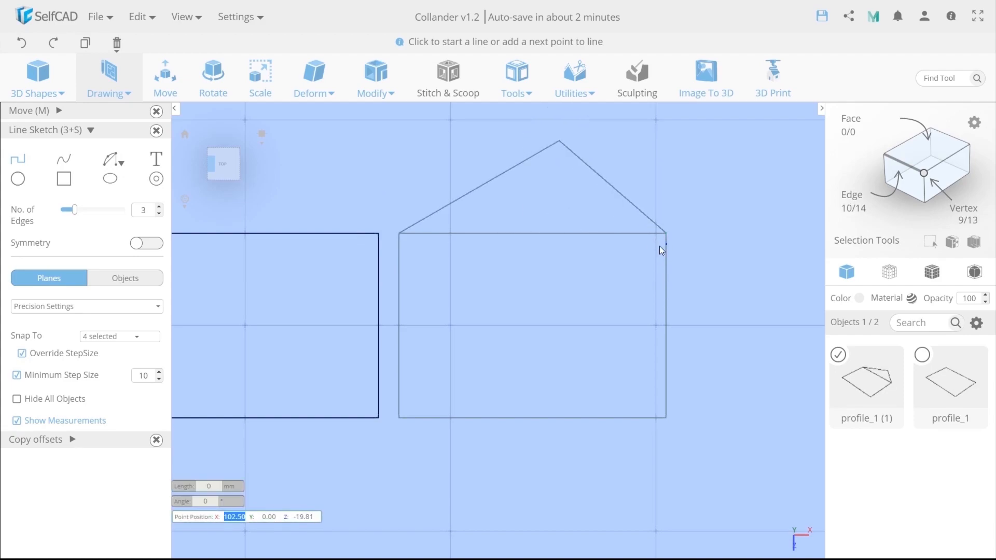
- Sketch a matching peak below the copied rectangle: a 45 mm line at 30° from its lower-left corner, joined to the lower-right corner
click(400, 418)
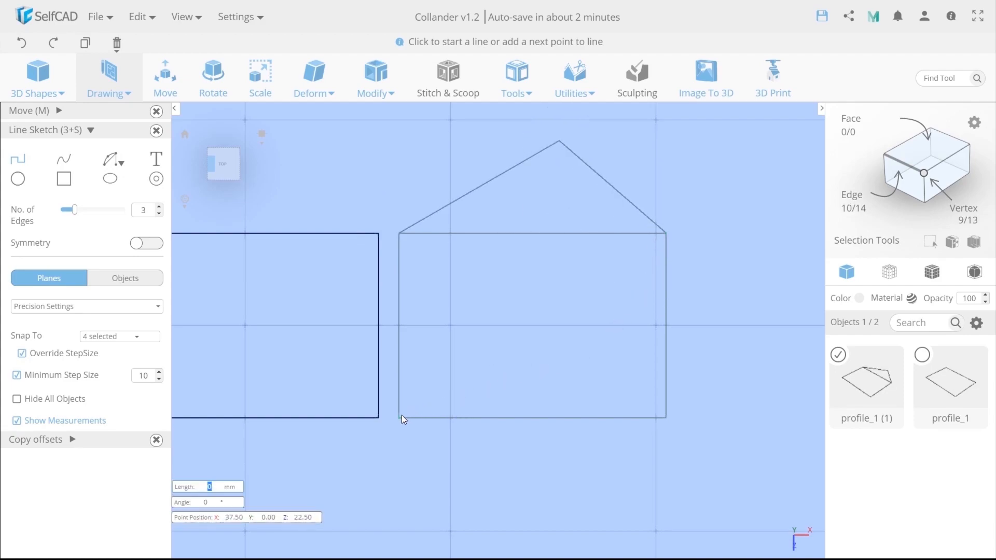
text(45)
key(Tab)
text(30)
key(Return)
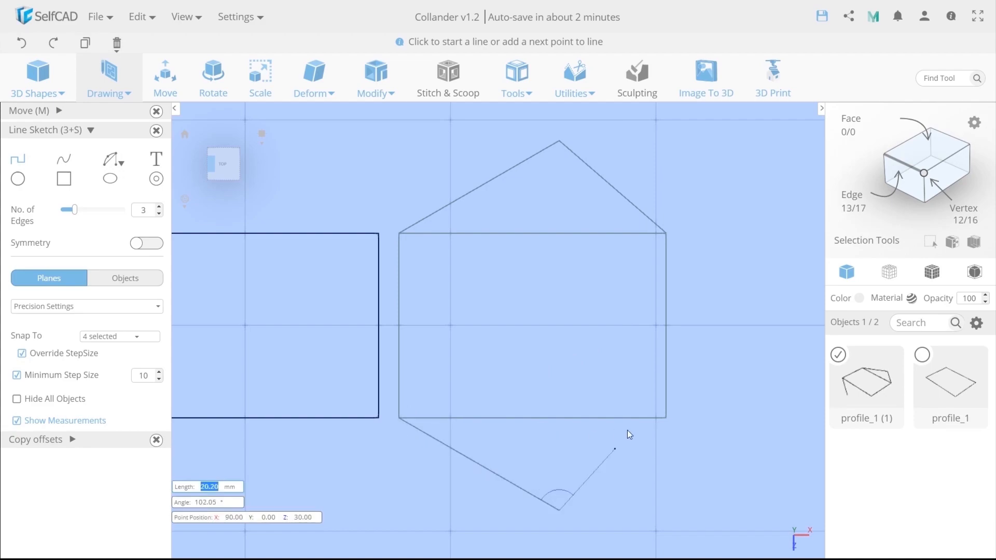
click(666, 418)
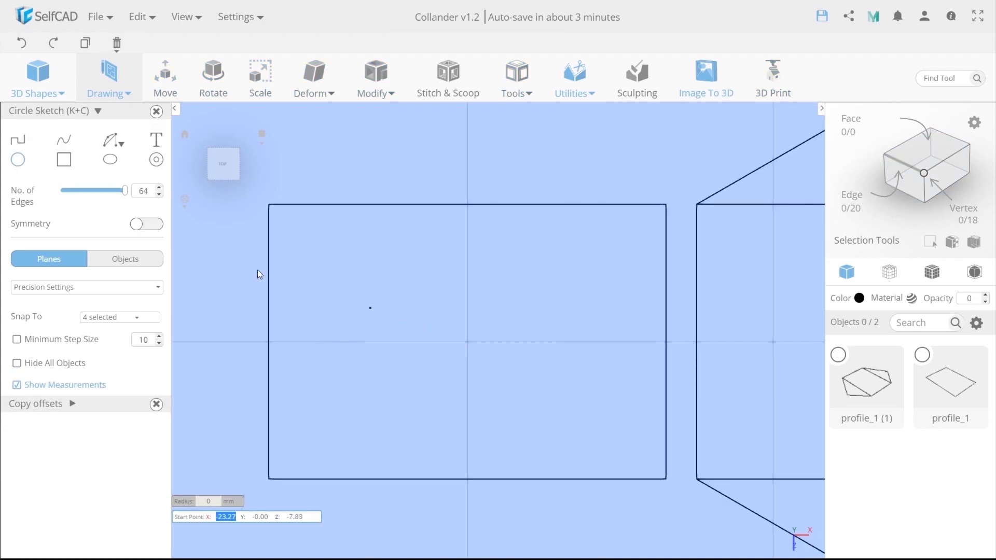
- Start a Free Hand drawing and turn off Hide All Objects in its precision settings
click(117, 92)
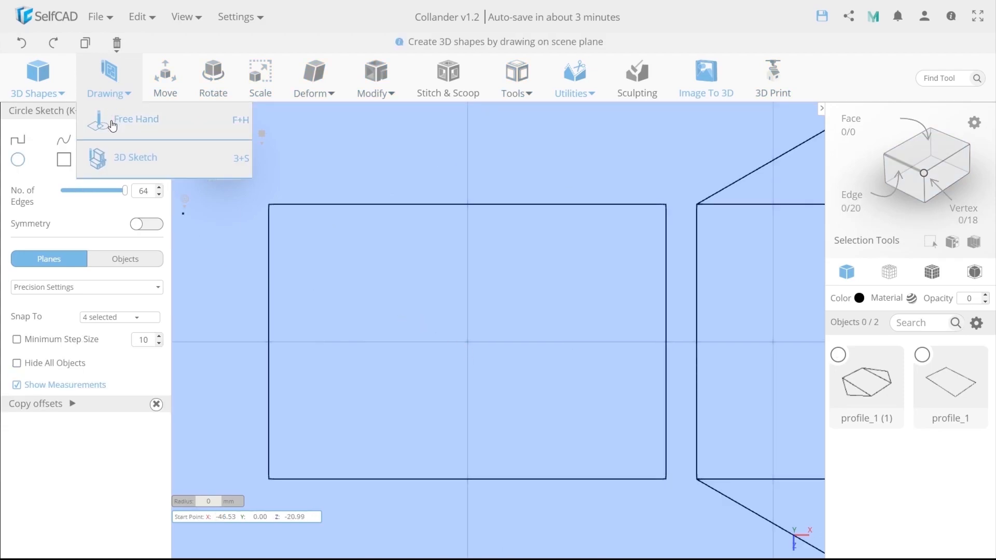
click(112, 123)
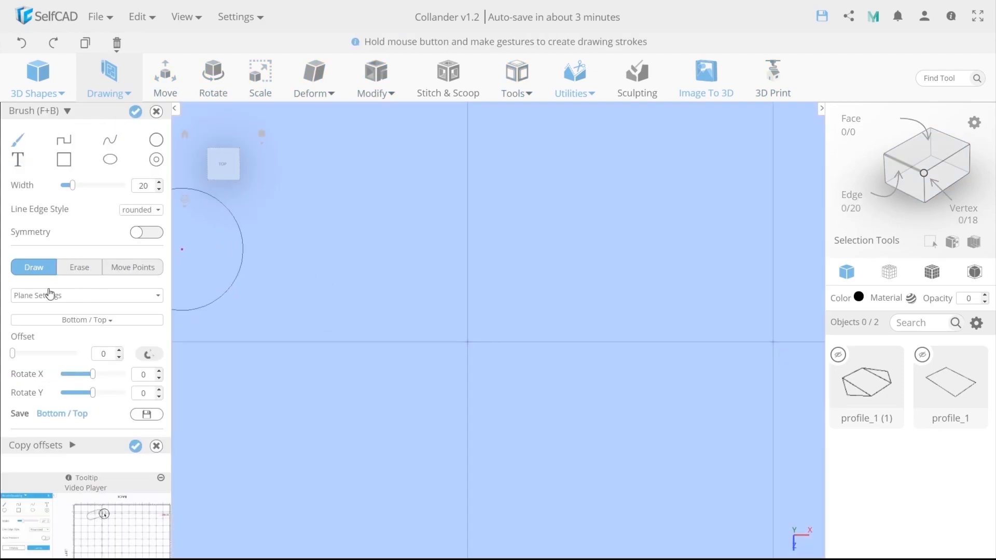
click(31, 295)
click(22, 343)
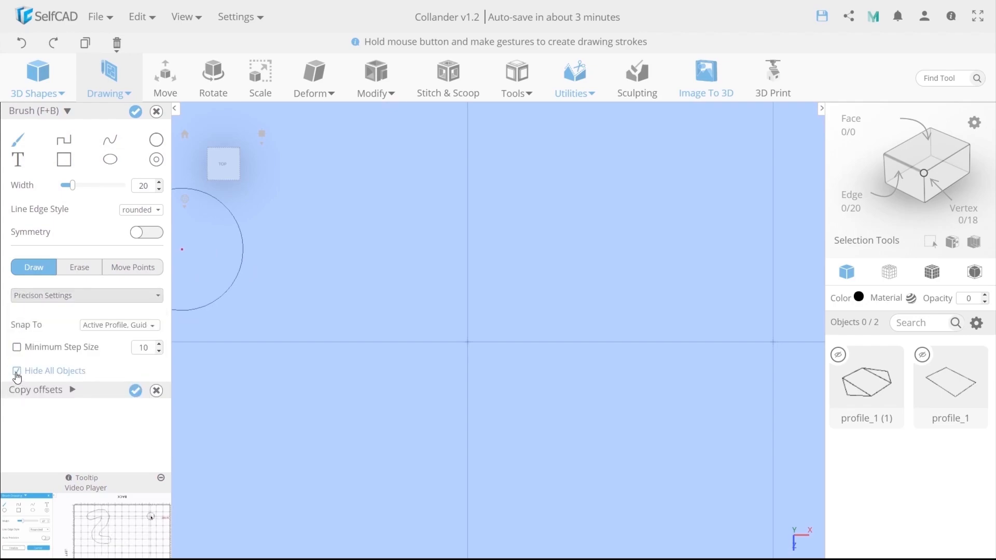
click(17, 372)
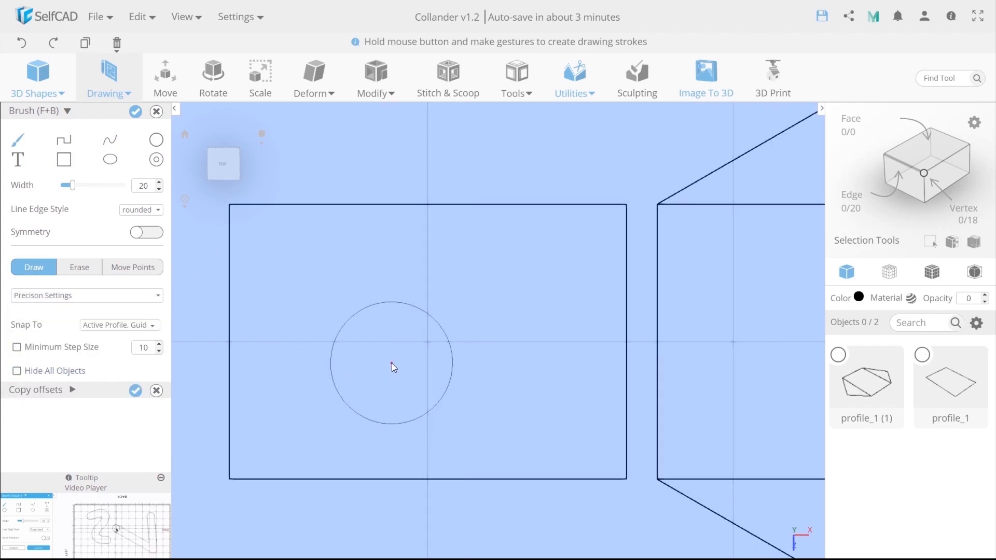
- Enable a minimum step size of 5 and draw a narrow rectangle 30 mm long near the hexagonal profile's right edge
click(64, 159)
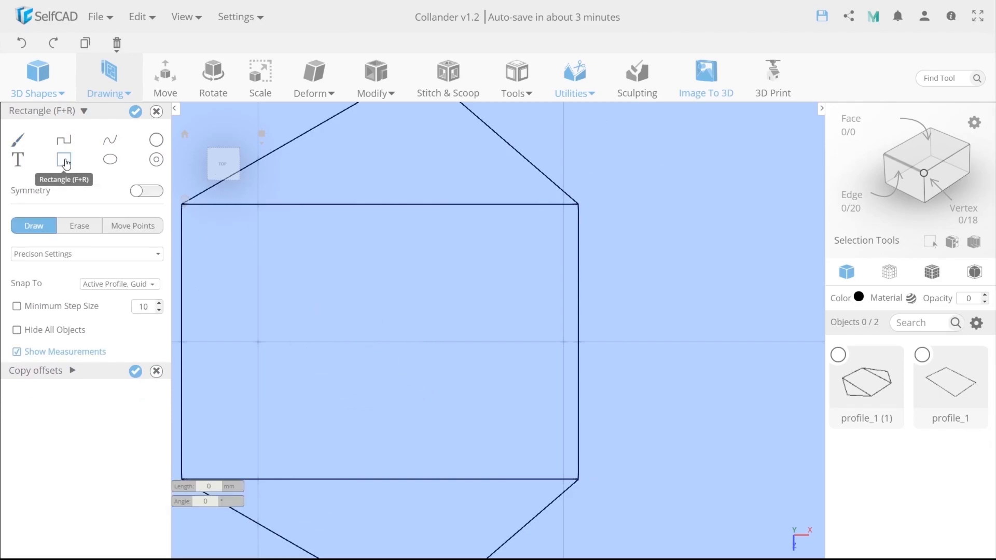
click(17, 307)
double_click(140, 322)
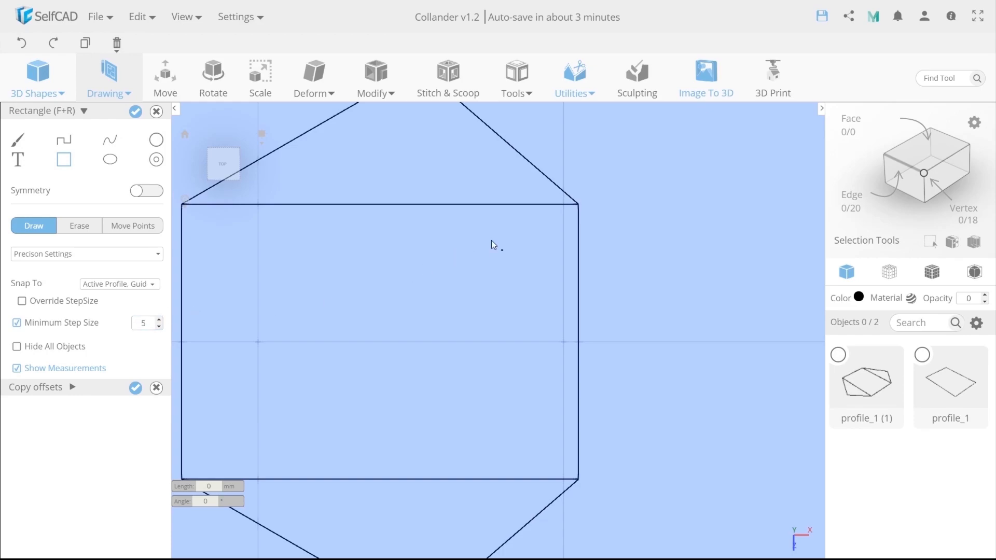
click(535, 264)
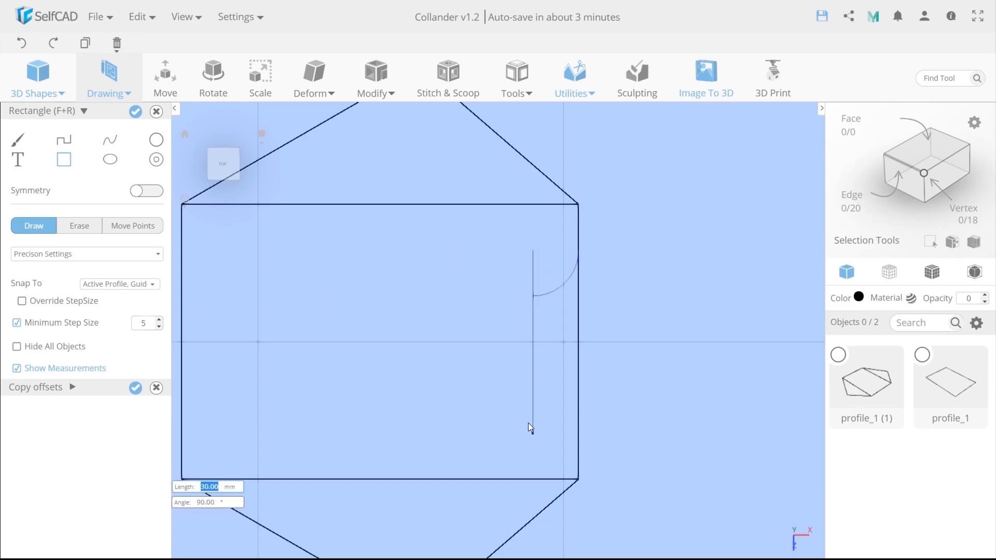
click(481, 423)
- Round the narrow rectangle into a slot by adding circles centred on the midpoints of its two short ends
click(156, 140)
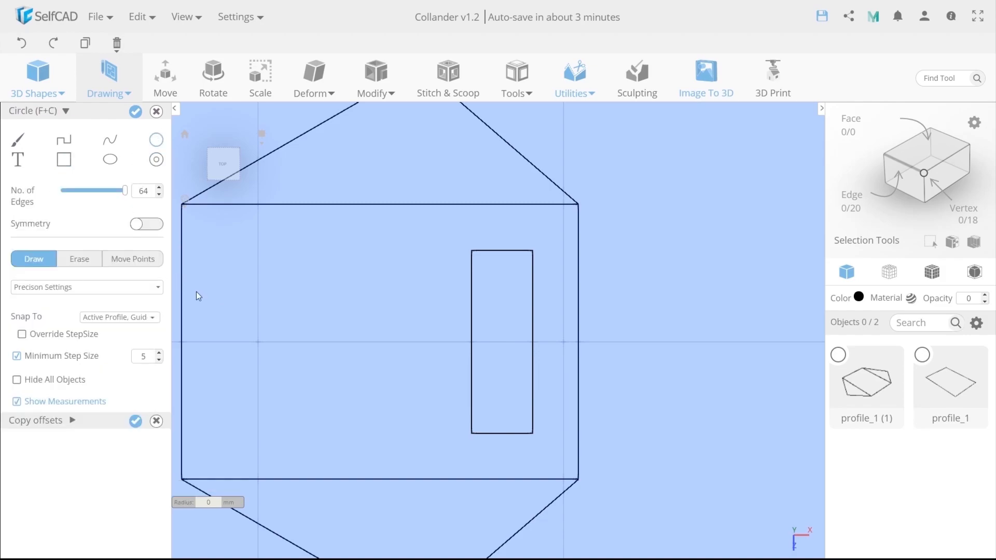
click(496, 251)
click(511, 228)
click(496, 435)
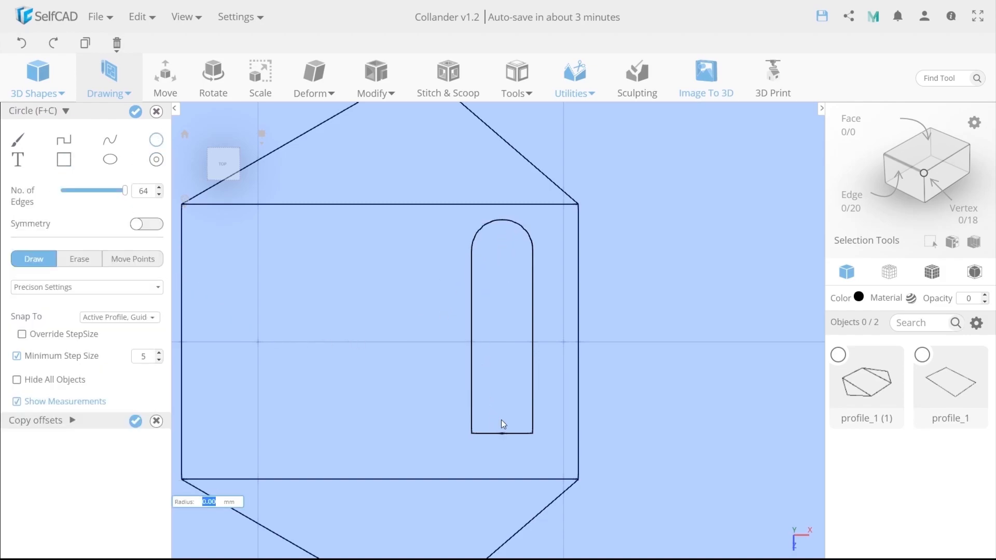
click(511, 404)
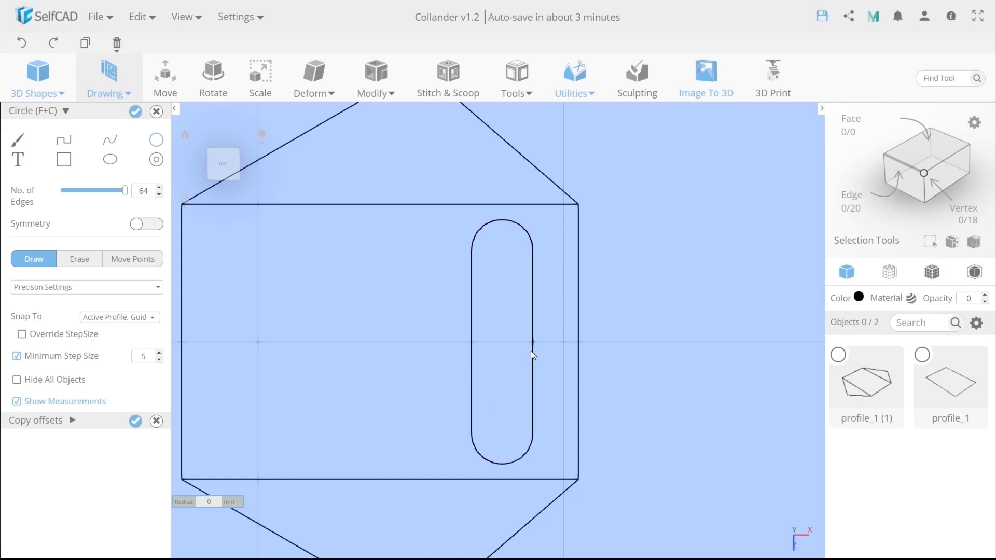
- Add a circle centred on the middle of the slot's right side and finalize the drawing as a solid
click(543, 326)
scroll(666, 283, down, 3)
scroll(596, 308, up, 2)
scroll(571, 314, up, 1)
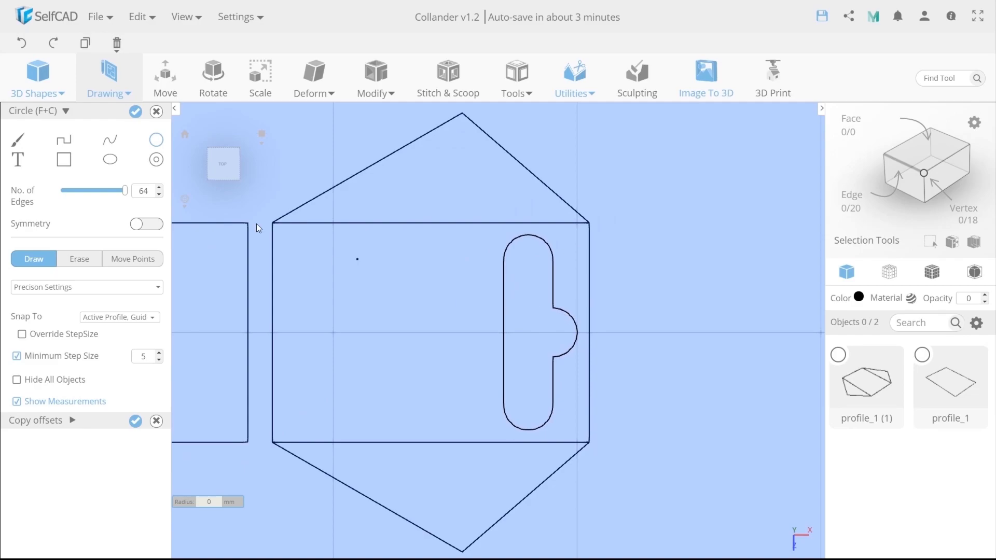
click(135, 112)
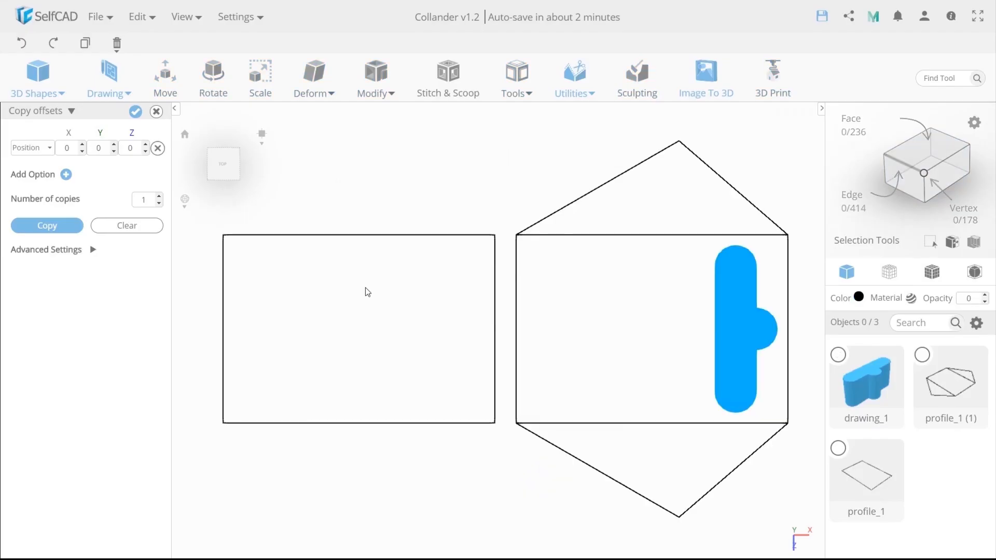
- Switch to perspective projection and inspect the blue solid and the two profiles from an angle
drag(431, 230, 446, 203)
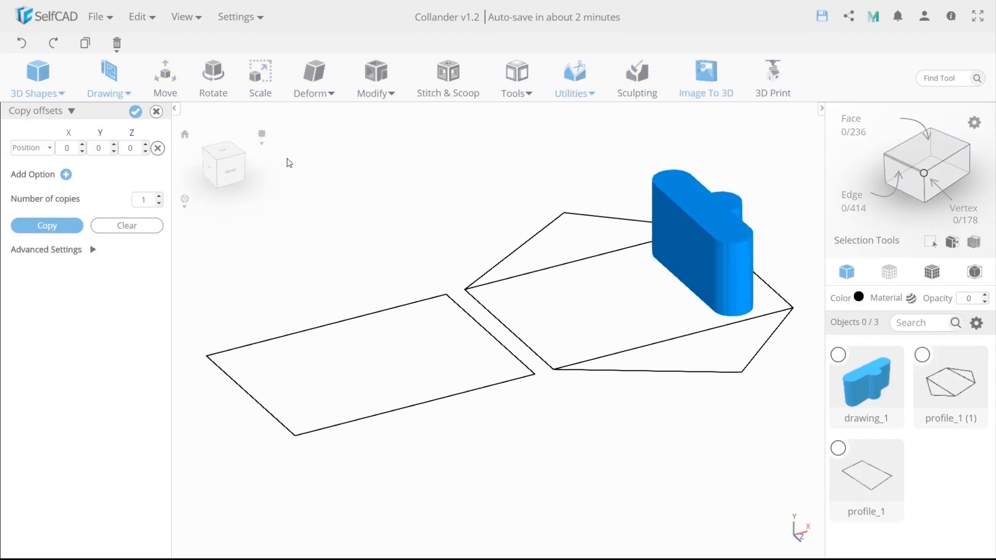
click(261, 154)
scroll(526, 349, up, 5)
scroll(494, 340, up, 10)
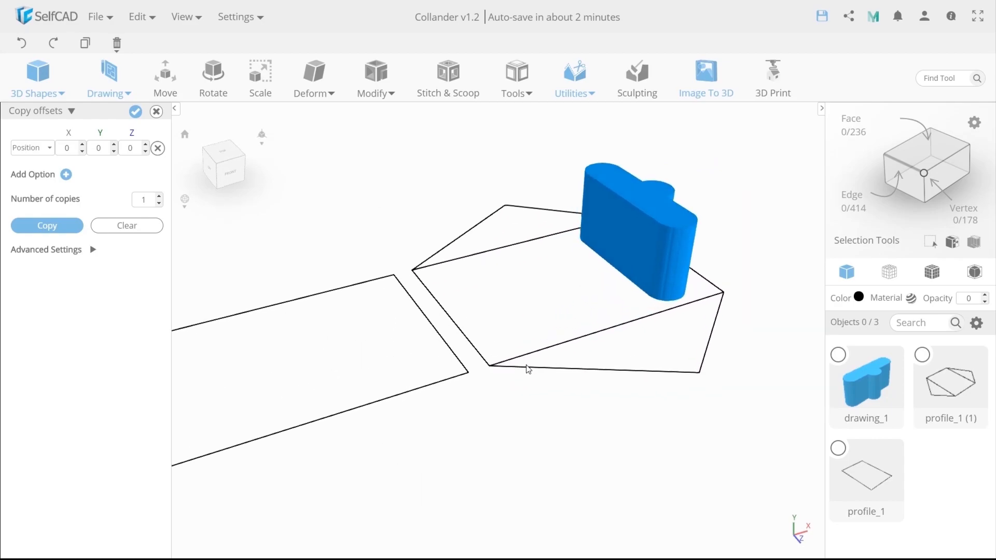
- Fill the hexagonal profile into a face and extrude that face by 3.5
click(528, 369)
click(516, 81)
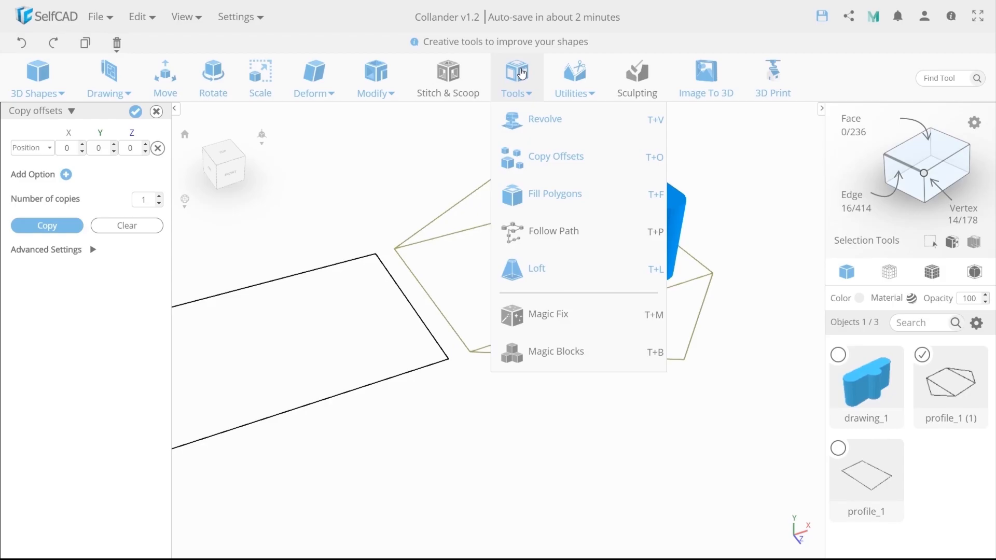
click(524, 196)
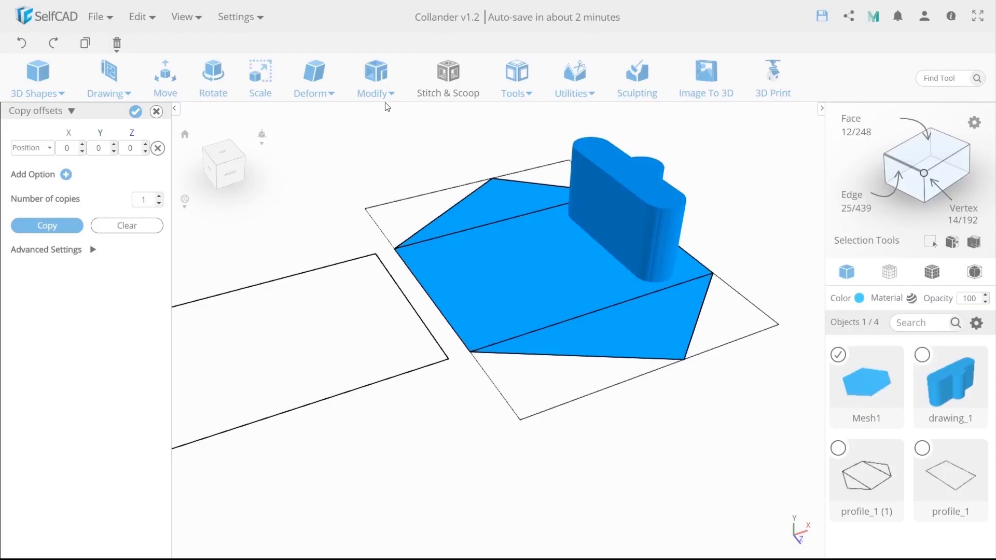
click(376, 78)
click(396, 118)
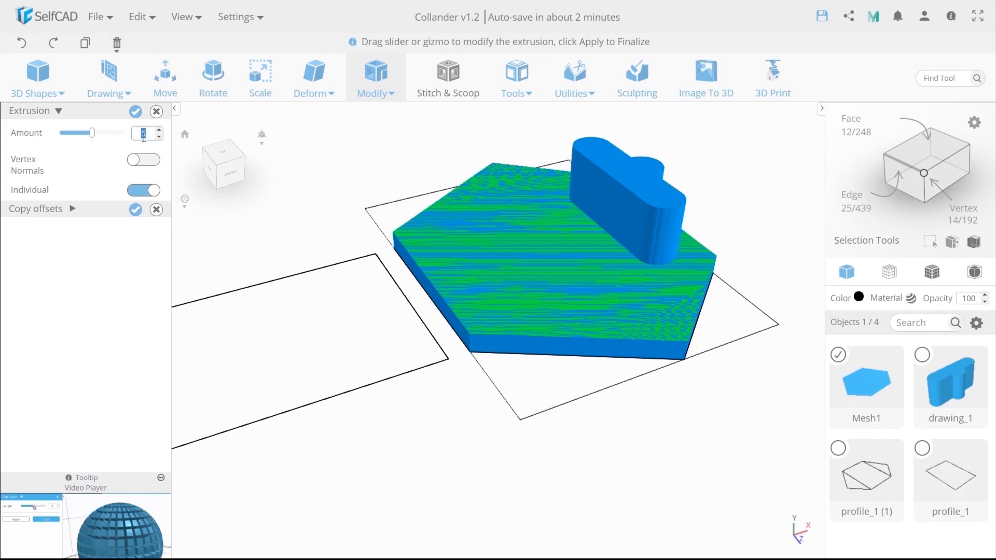
text(3.5)
click(135, 111)
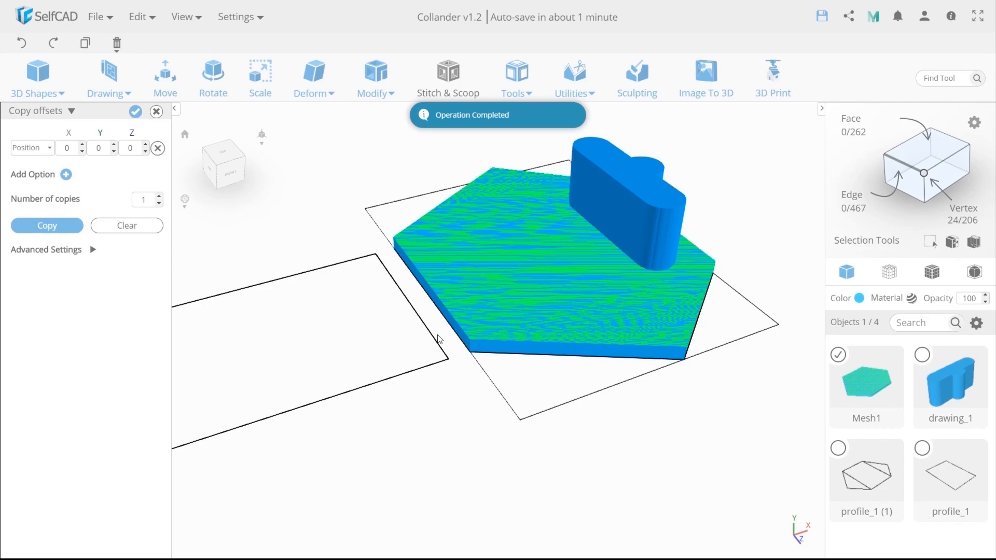
- Close the extruded hexagonal plate's open underside with Fill Polygons and raise the plate to Y 7
click(518, 76)
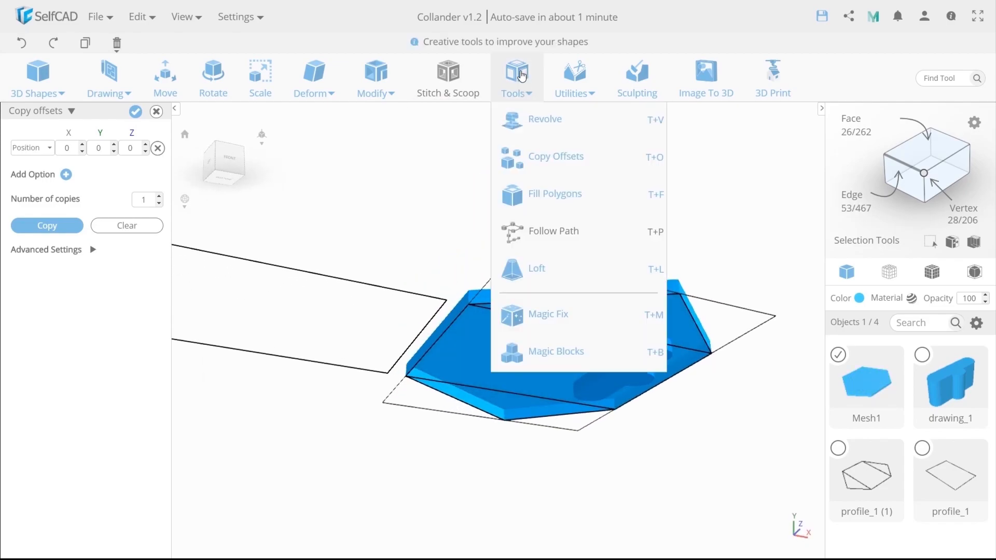
click(542, 194)
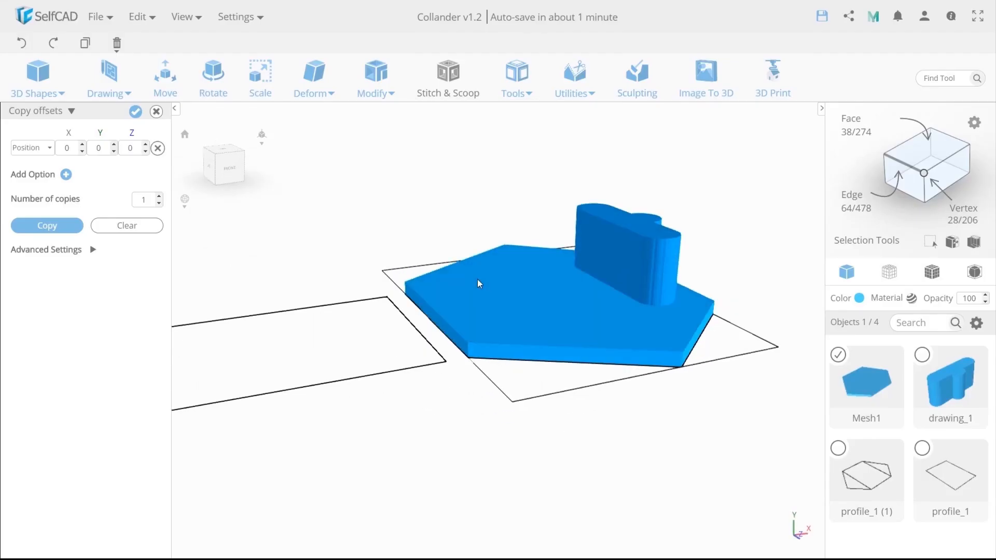
middle_drag(477, 289, 477, 282)
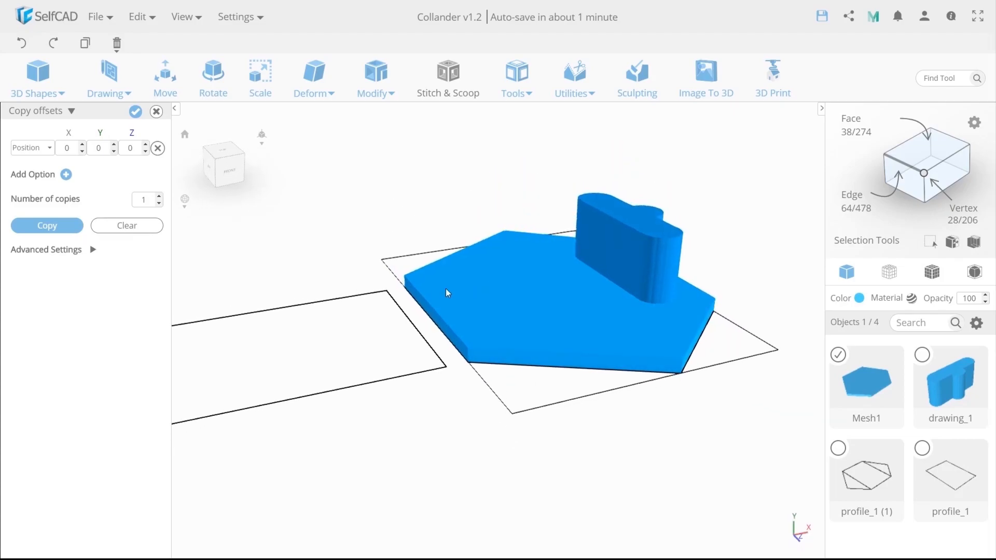
click(162, 75)
drag(553, 251, 556, 219)
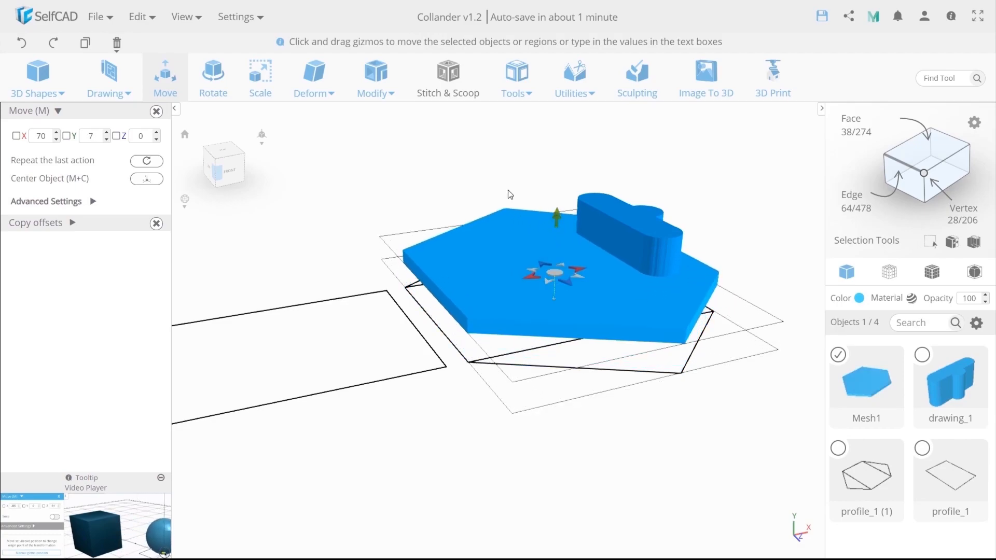
- Subtract the slot-shaped solid drawing_1 from the hexagonal plate to cut out the handle
click(599, 219)
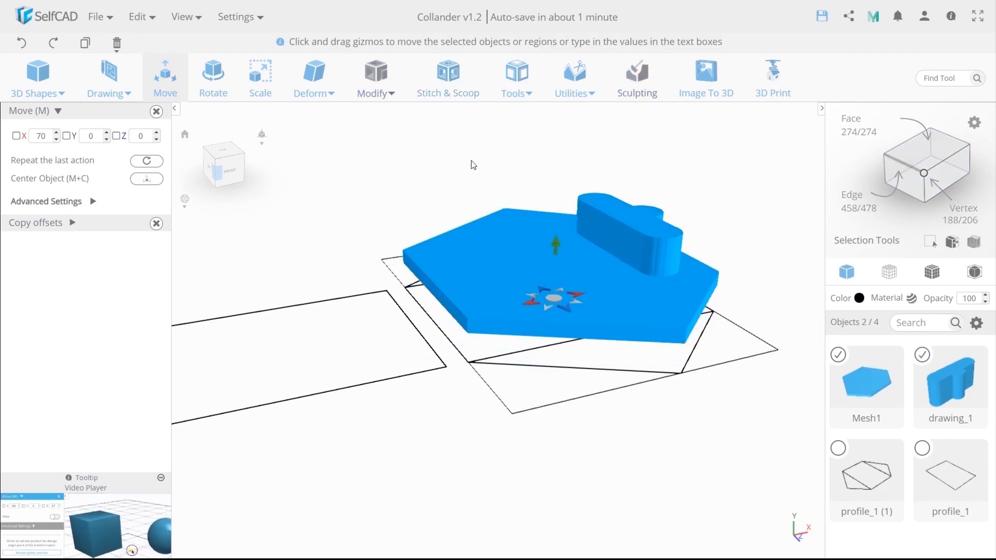
click(446, 96)
click(63, 144)
click(26, 199)
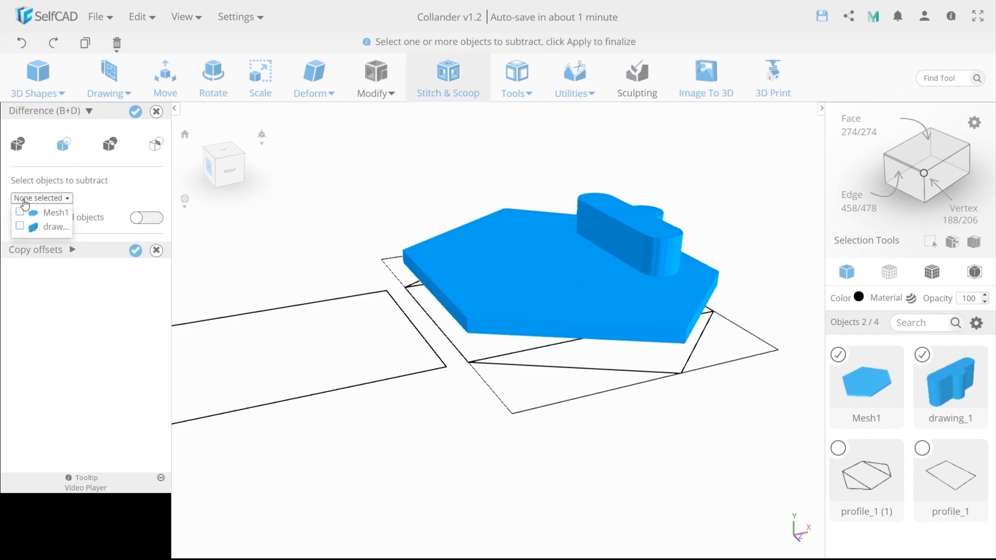
click(20, 226)
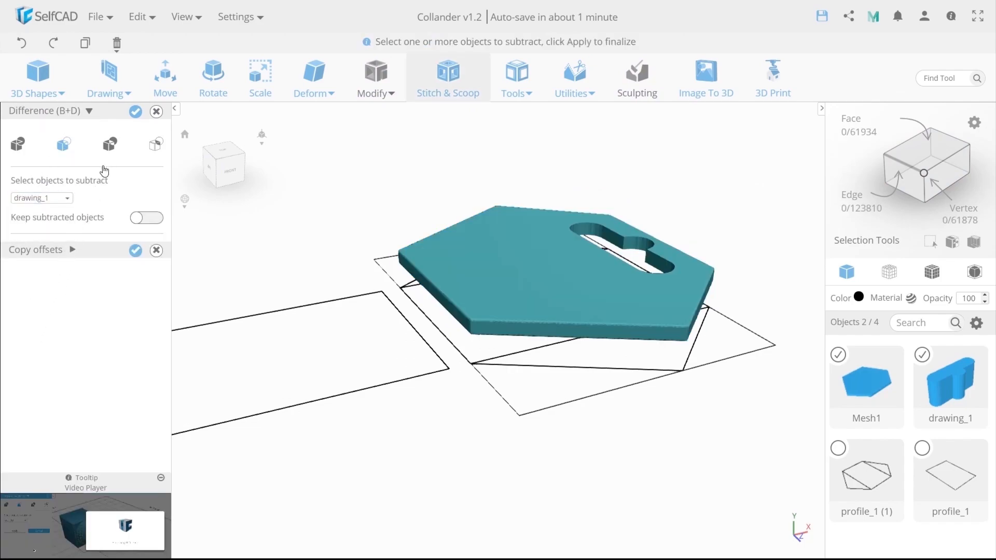
click(135, 112)
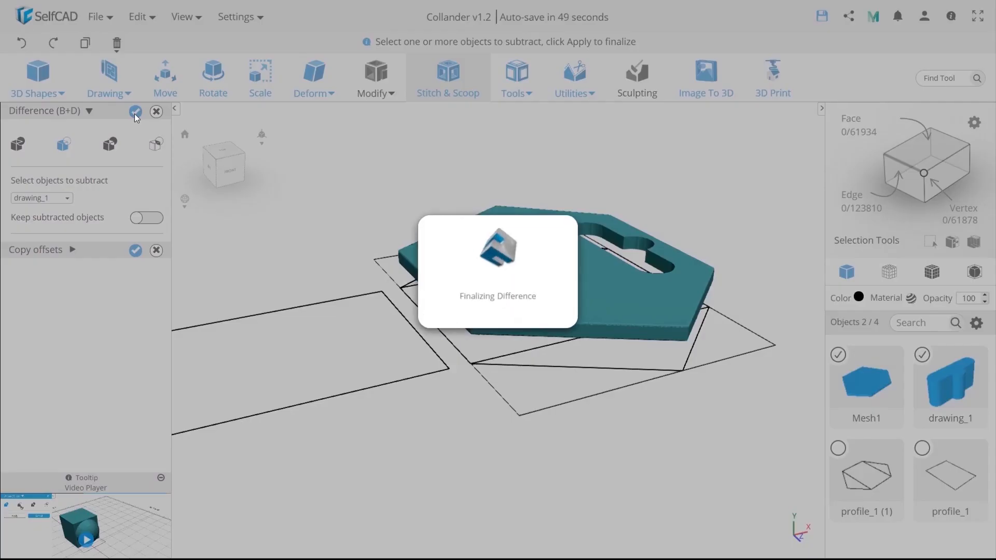
- Move the hexagonal plate with the handle cut-out down to Y 0
click(165, 83)
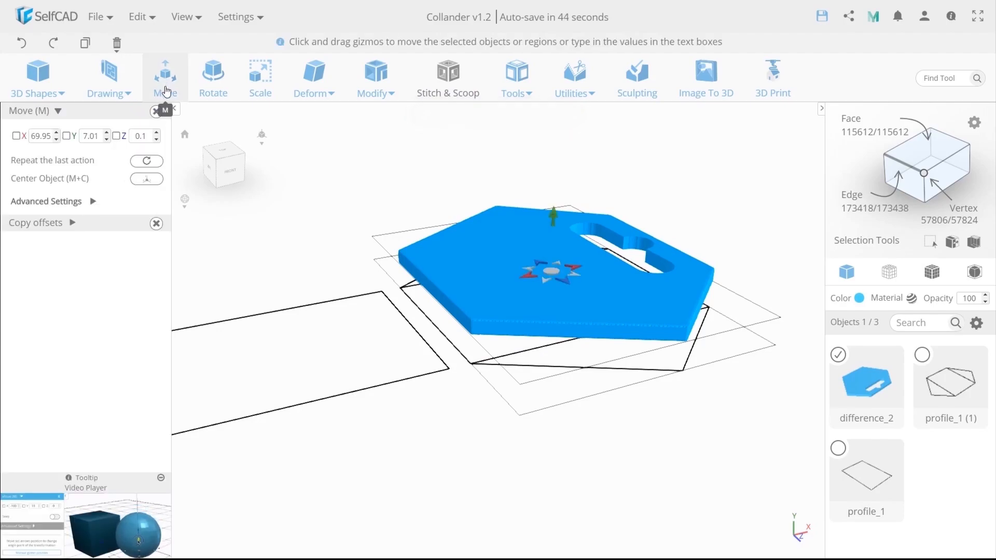
click(93, 138)
text(0)
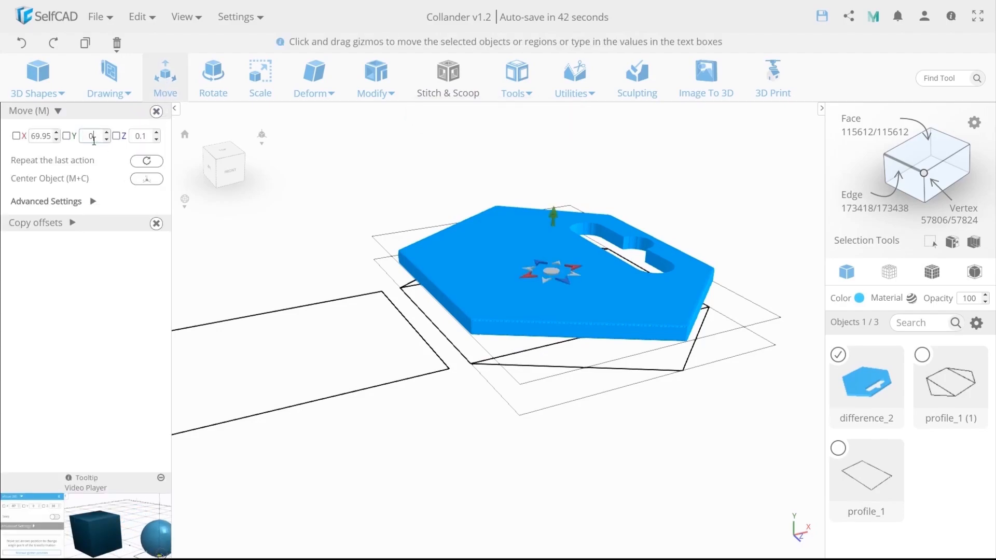
key(Return)
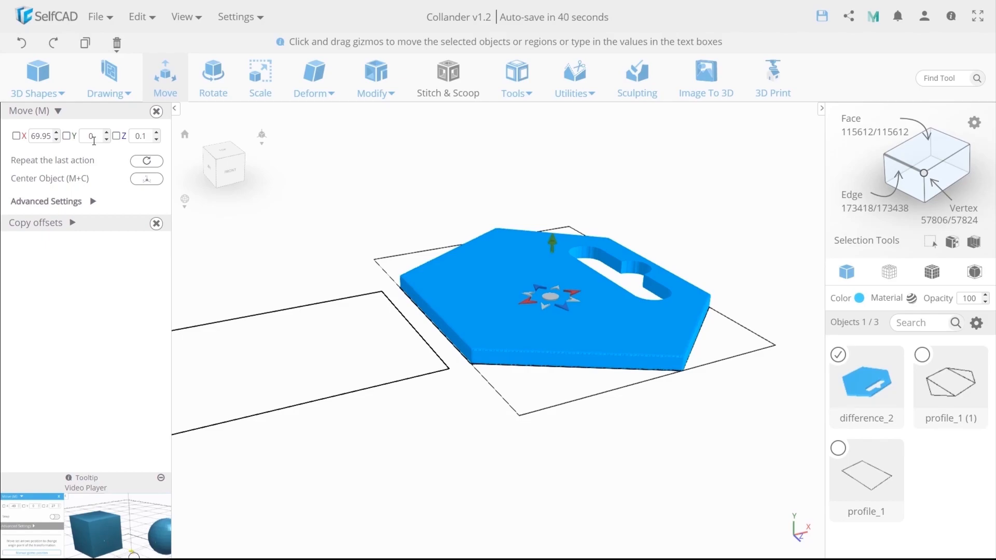
- Fill the rectangular base profile into a face and extrude it into a plate
right_drag(360, 349, 368, 400)
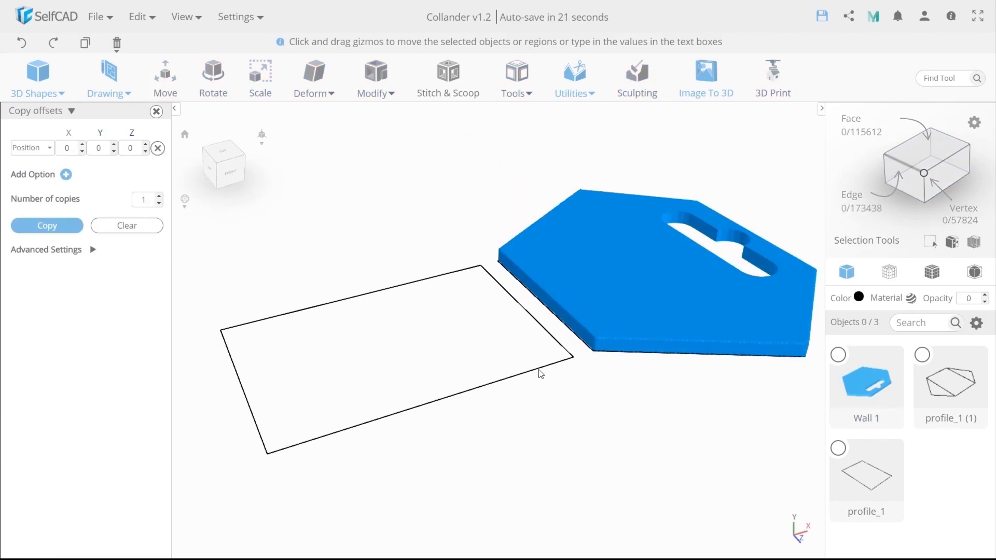
click(540, 373)
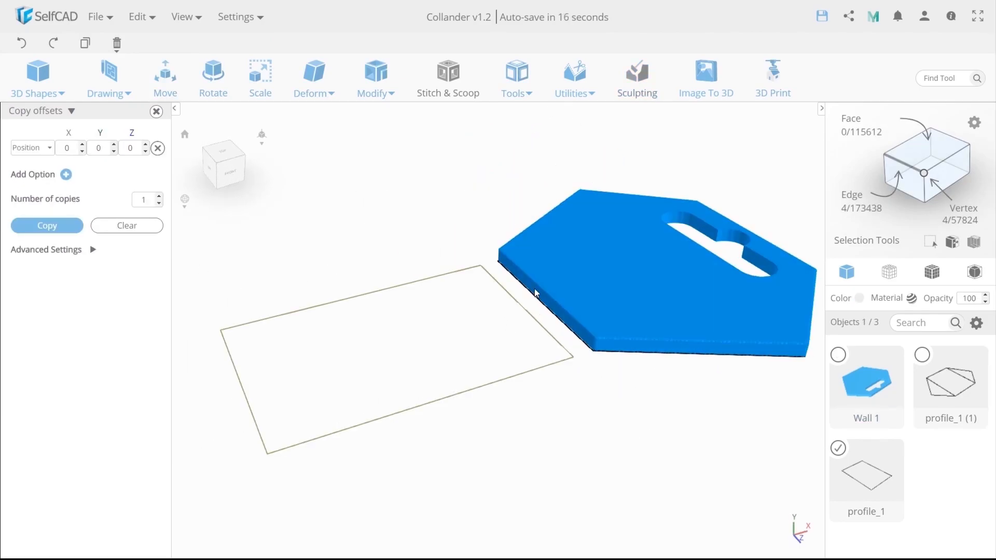
click(517, 86)
click(544, 129)
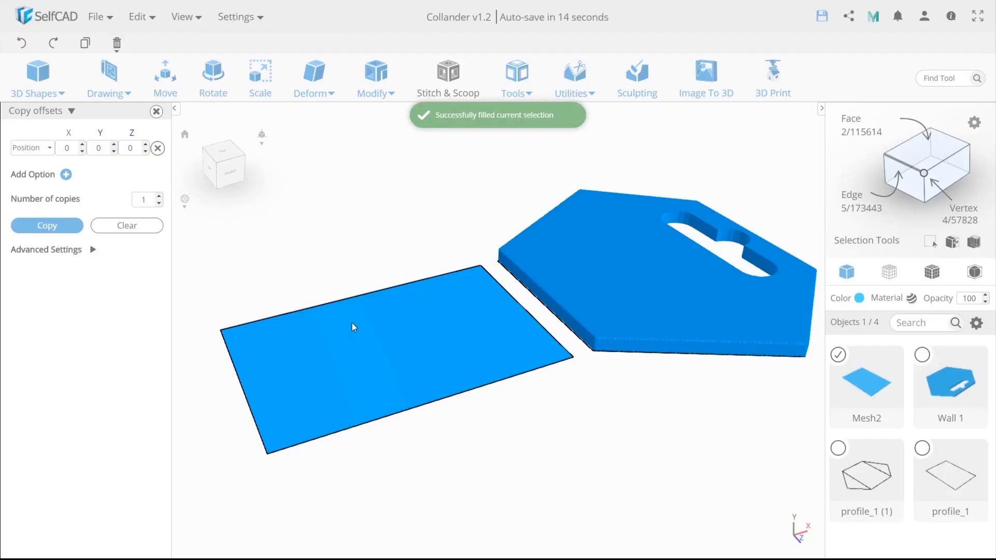
click(376, 85)
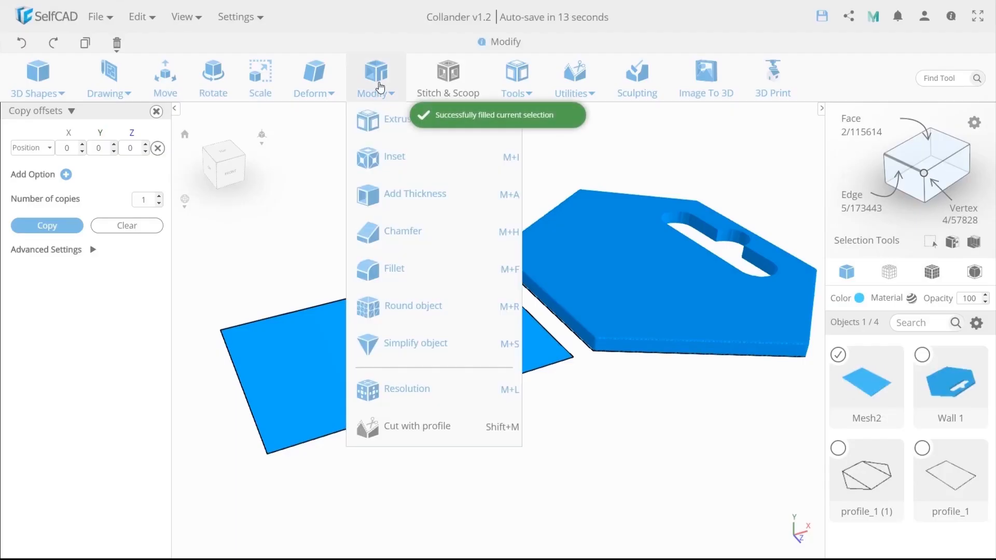
click(384, 123)
click(135, 111)
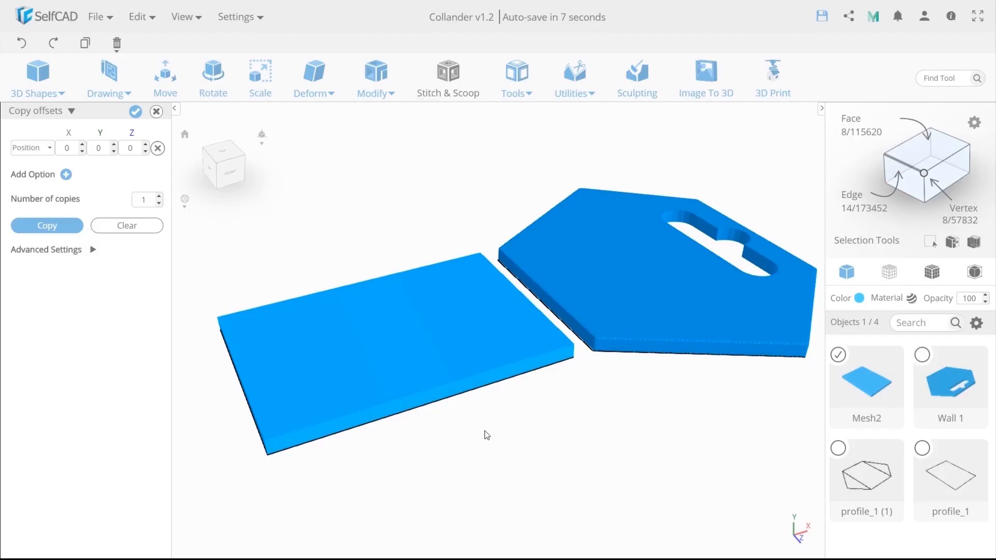
- Copy Wall 1 once with the Pivot offset so the duplicate lies on the opposite side of the rectangular plate
click(482, 436)
drag(480, 437, 513, 426)
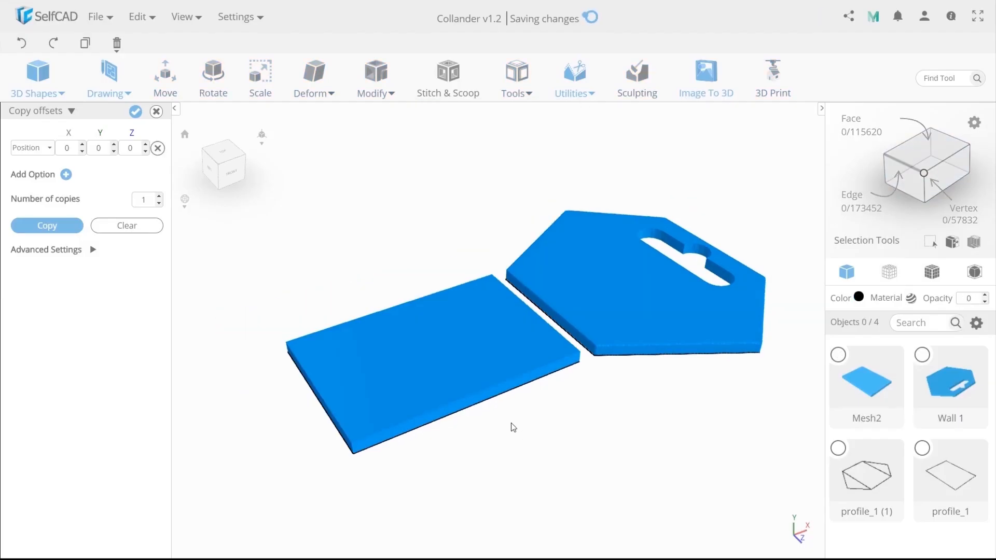
click(618, 309)
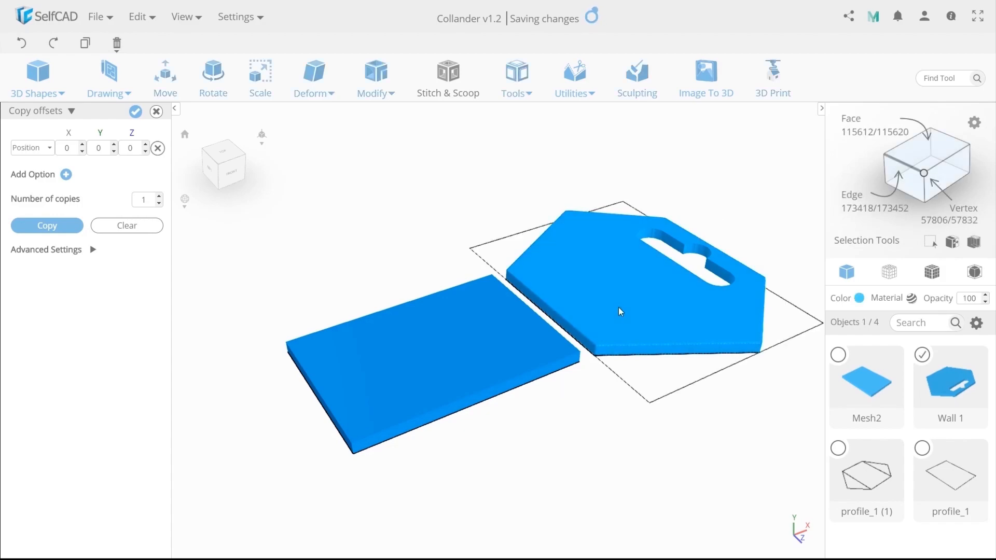
scroll(607, 311, down, 2)
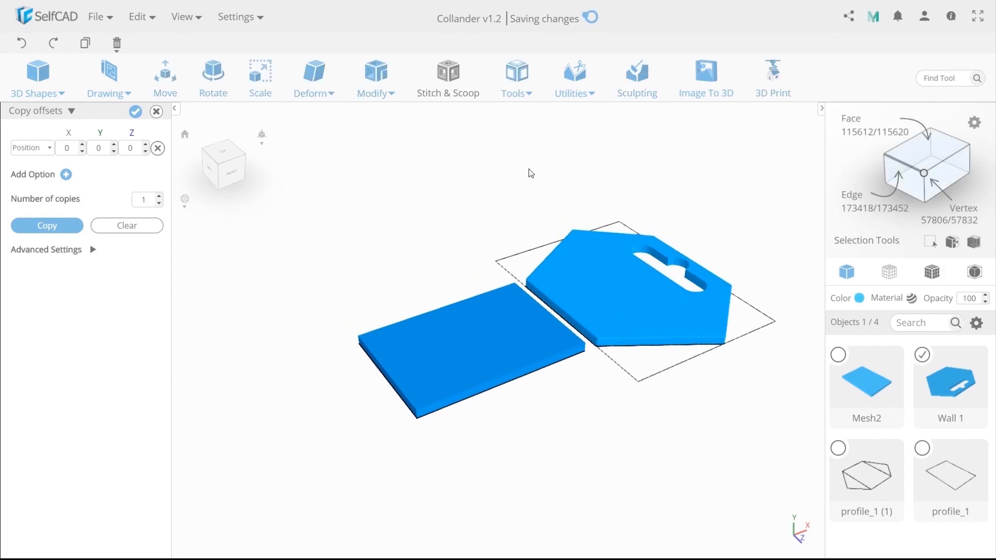
click(69, 226)
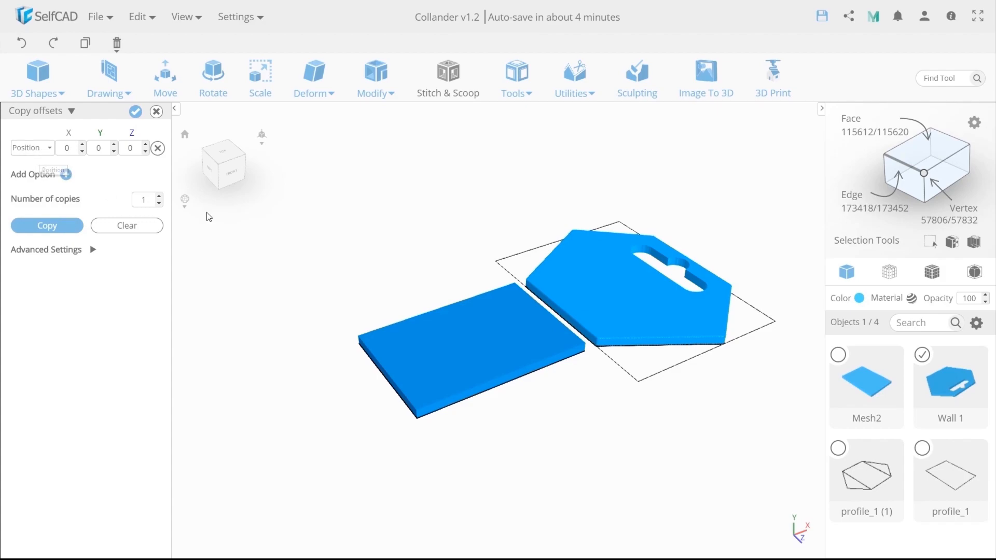
click(516, 78)
click(44, 148)
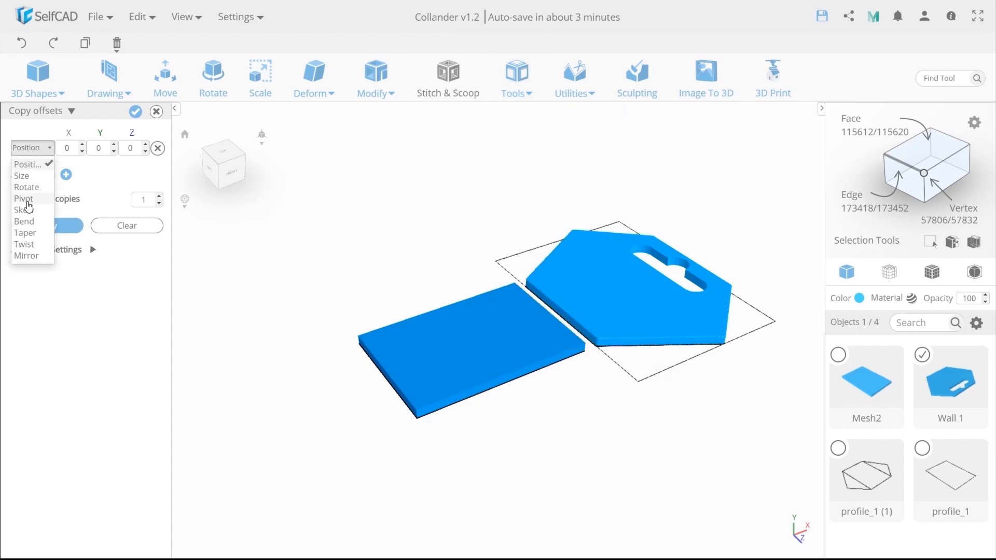
click(26, 200)
click(23, 223)
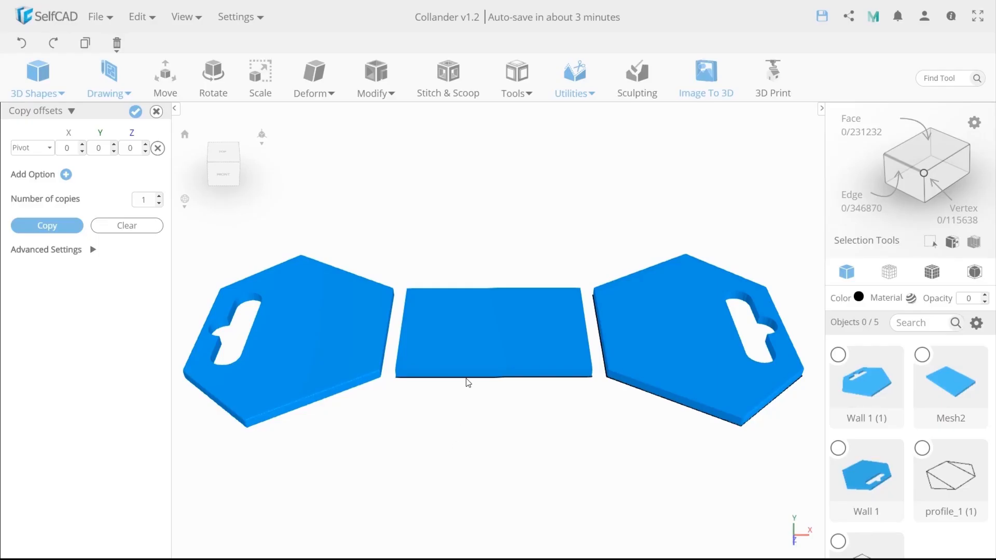
- Make one in-place copy of the rectangular profile using the Position offset with all values at 0
click(466, 379)
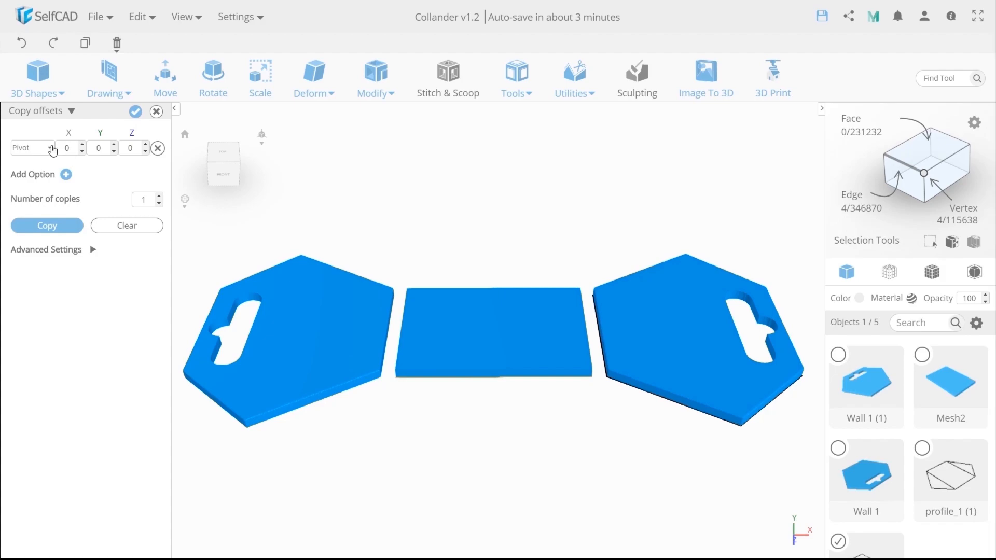
click(29, 150)
click(26, 167)
click(32, 226)
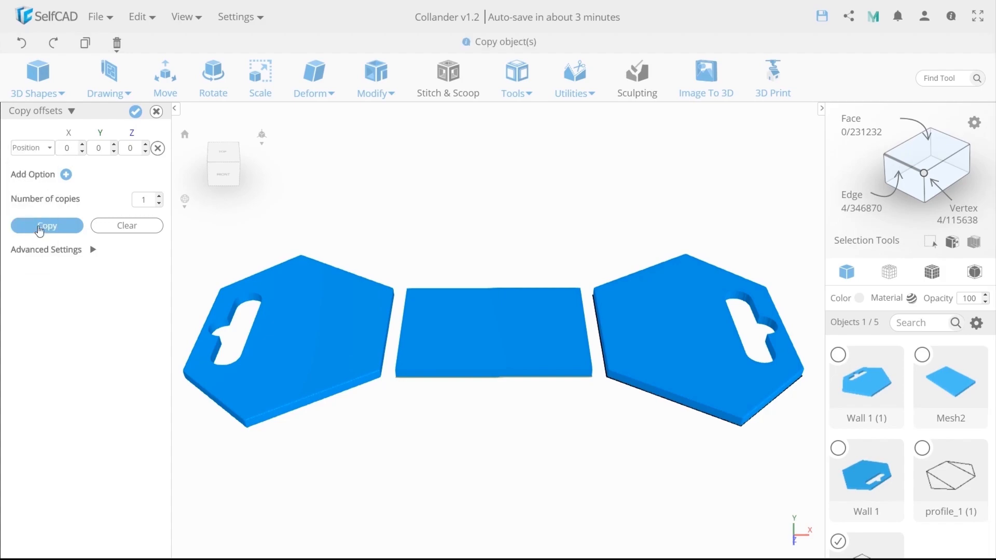
- Move the copied rectangular profile to Z 50, in front of the rectangular plate
right_drag(404, 451, 492, 434)
click(165, 78)
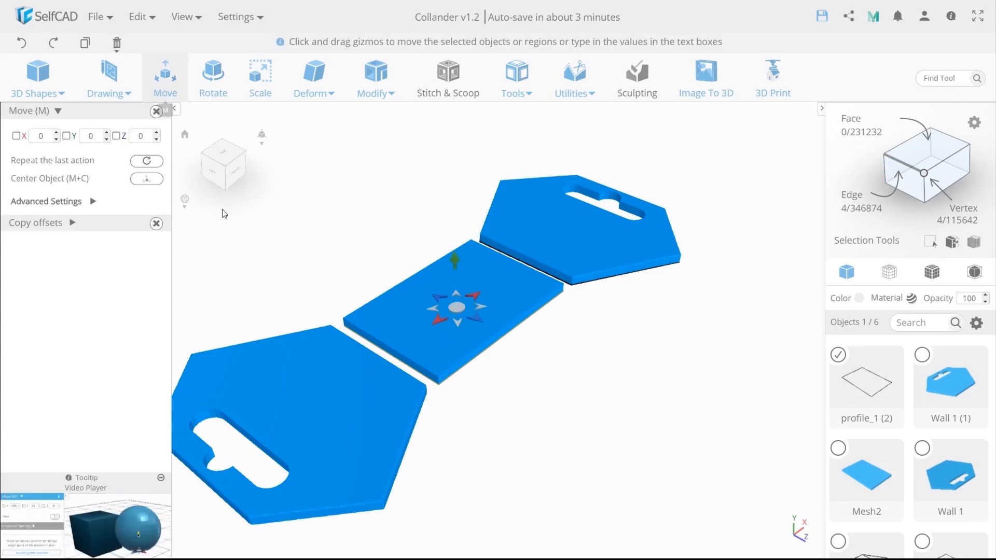
click(139, 137)
text(50)
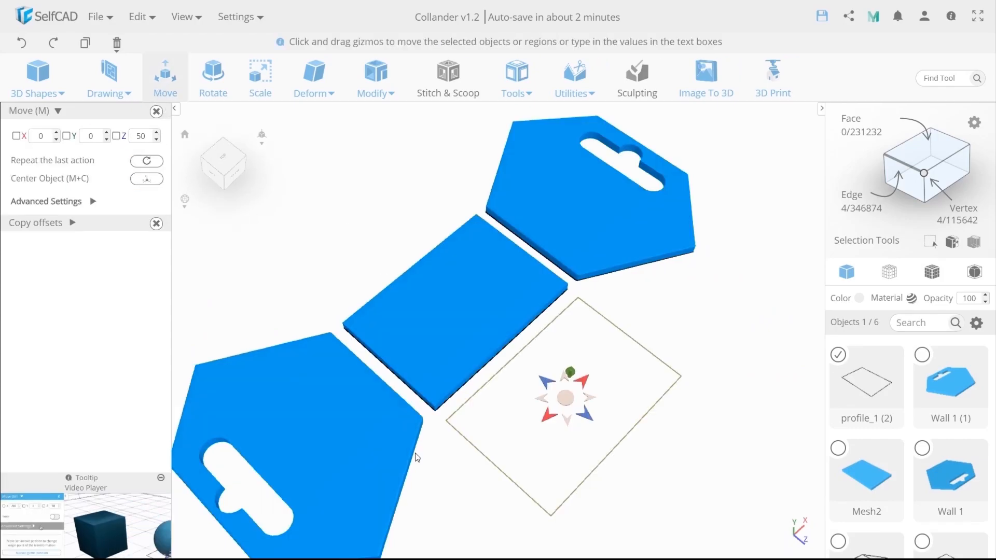
- From the top view, enable symmetric scaling and widen the copied rectangular profile to 70 along X
right_drag(415, 452, 397, 434)
click(223, 155)
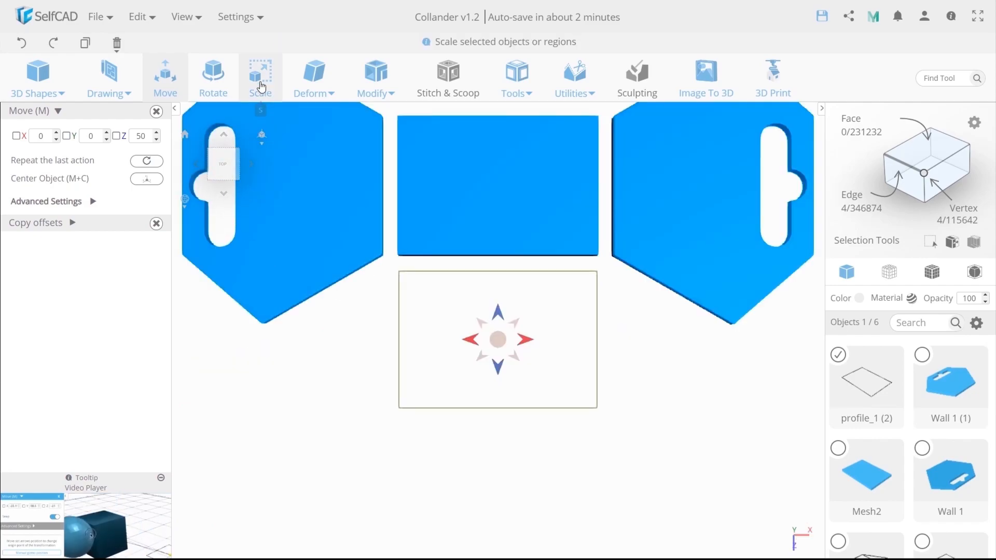
click(260, 85)
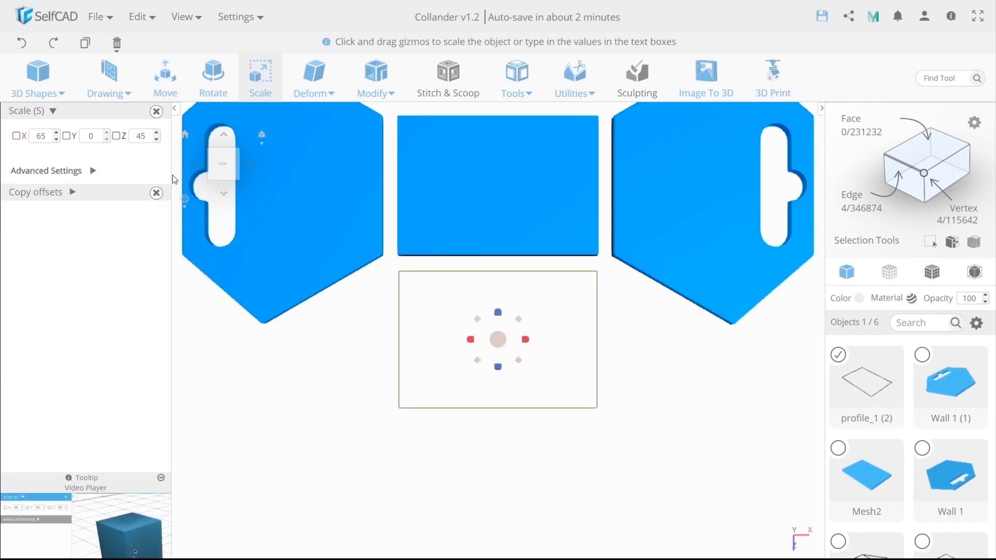
click(95, 172)
click(143, 195)
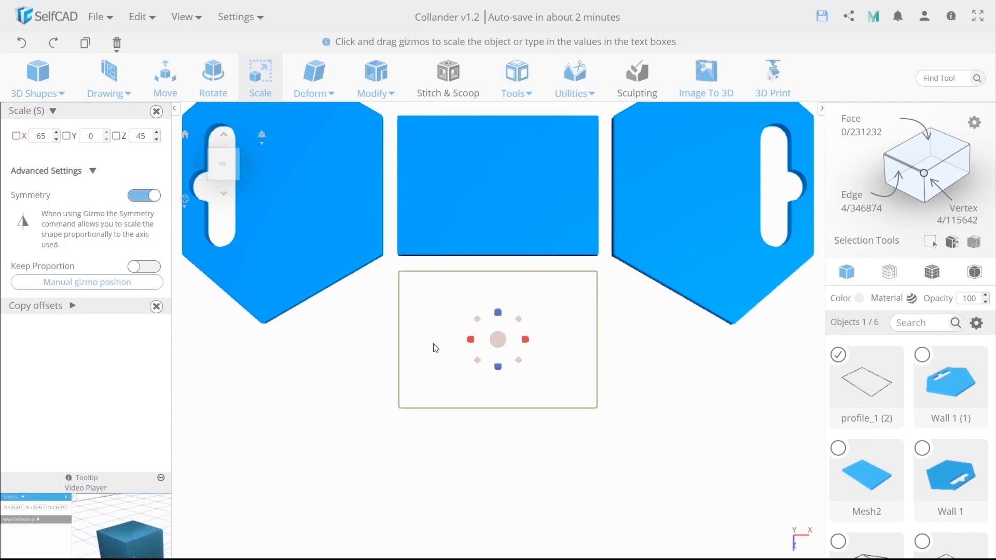
drag(469, 341, 457, 342)
key(o)
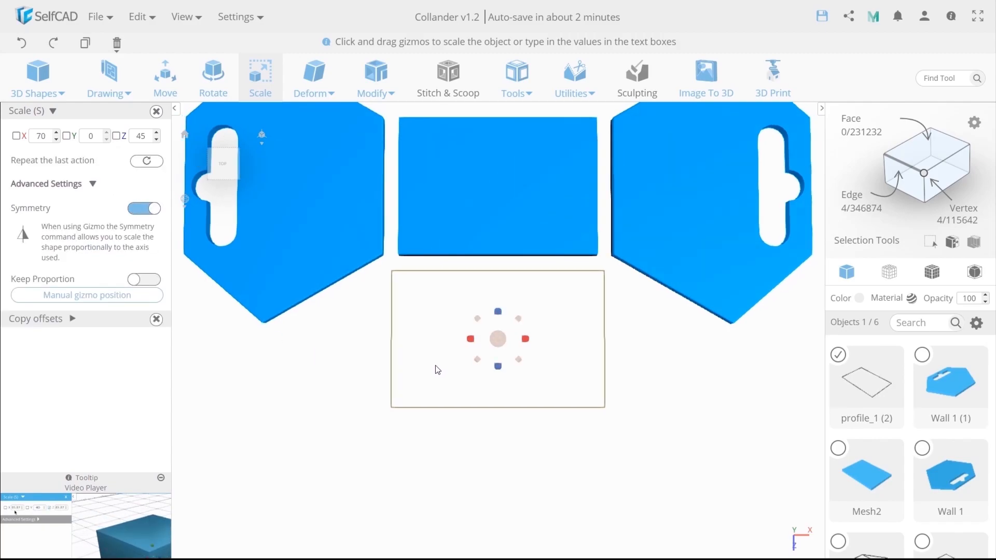
scroll(435, 365, up, 1)
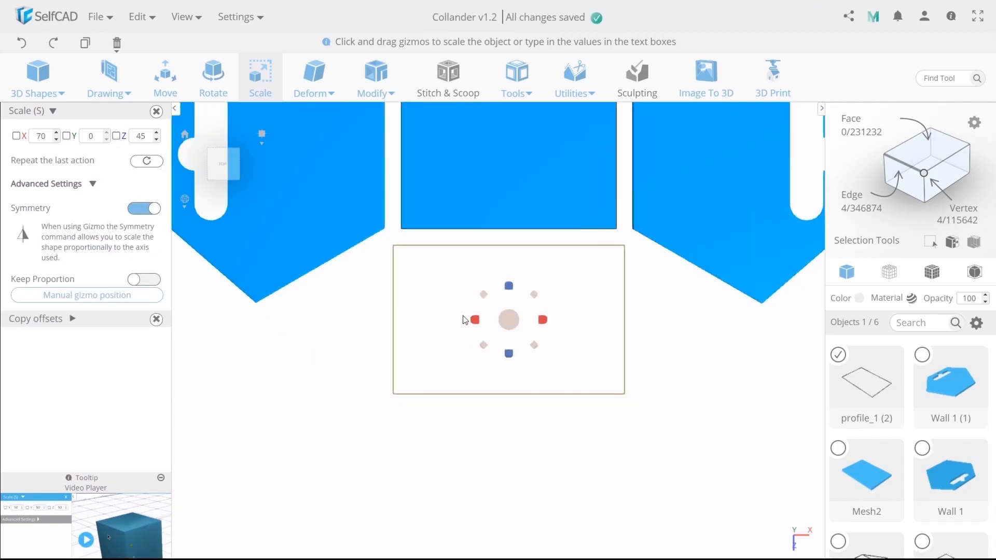
- With a minimum step size of 10, sketch a triangular extension on the profile's +X side using a 20 mm line at 330° closed to the inner corner
click(109, 78)
click(108, 158)
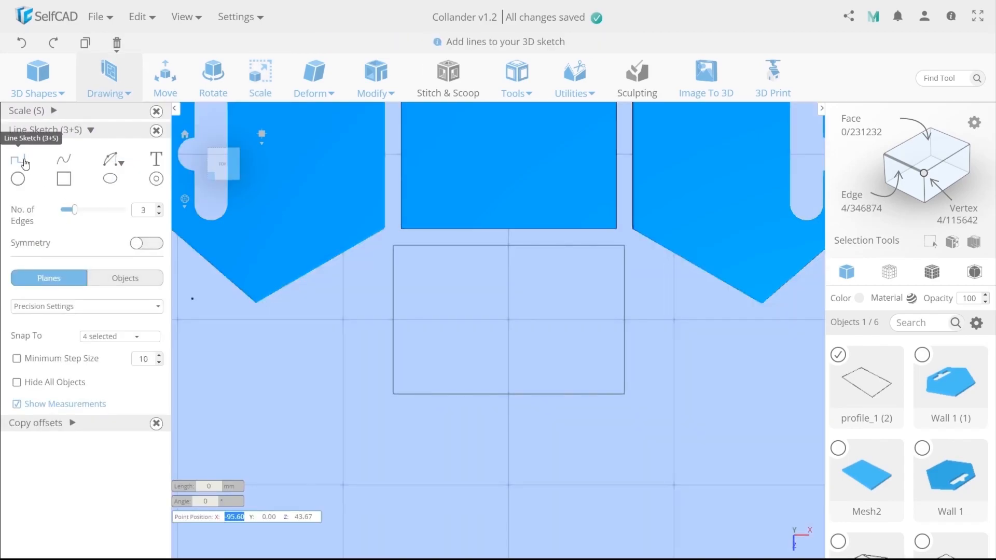
click(17, 360)
click(21, 355)
scroll(650, 403, up, 4)
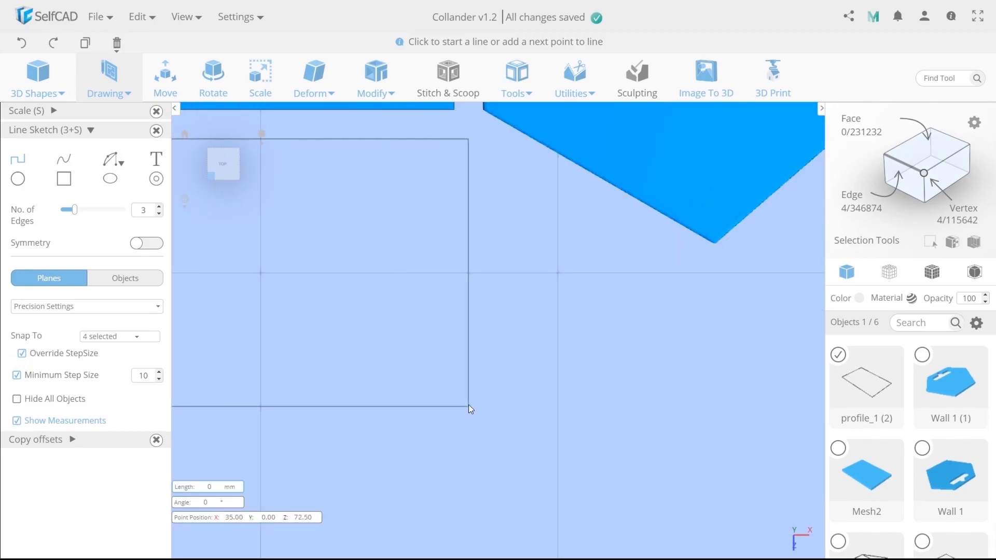
click(469, 405)
text(20)
key(Tab)
text(330)
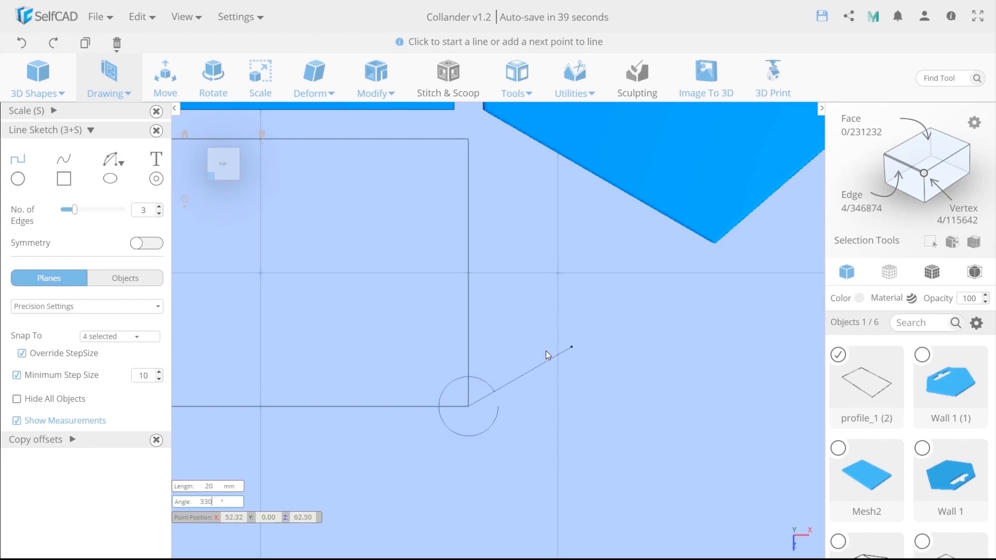
key(Return)
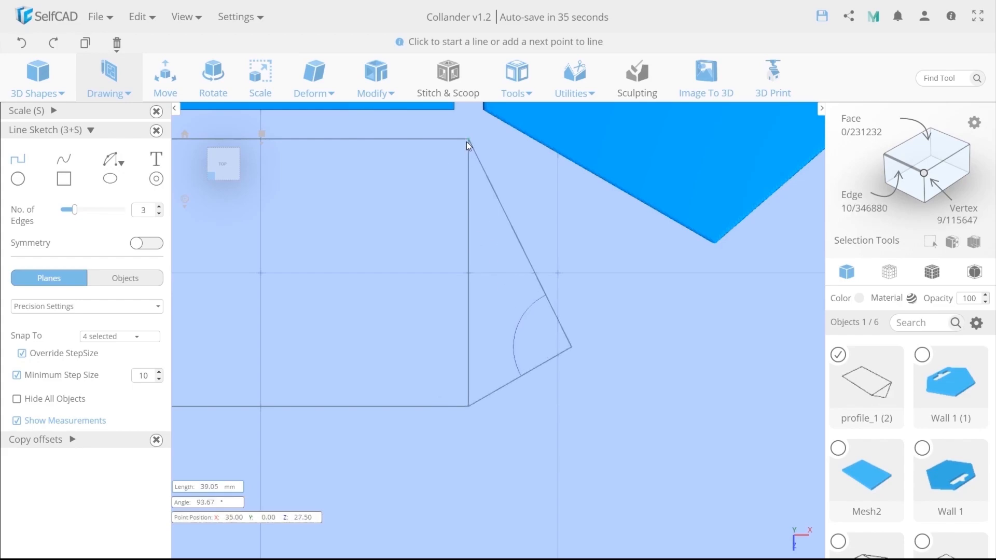
click(466, 142)
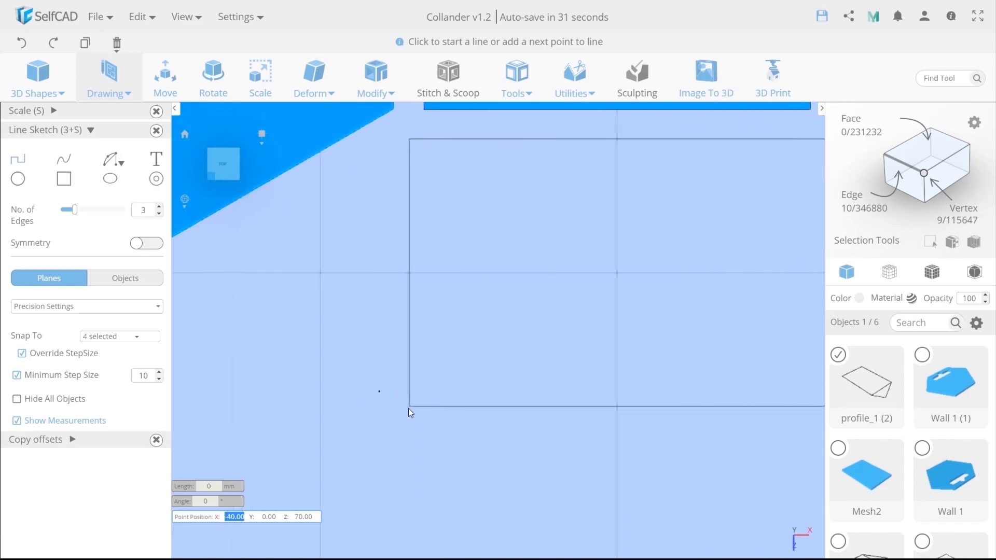
- Sketch the matching triangular extension on the opposite end of the widened rectangular profile
click(410, 411)
key(Return)
click(411, 133)
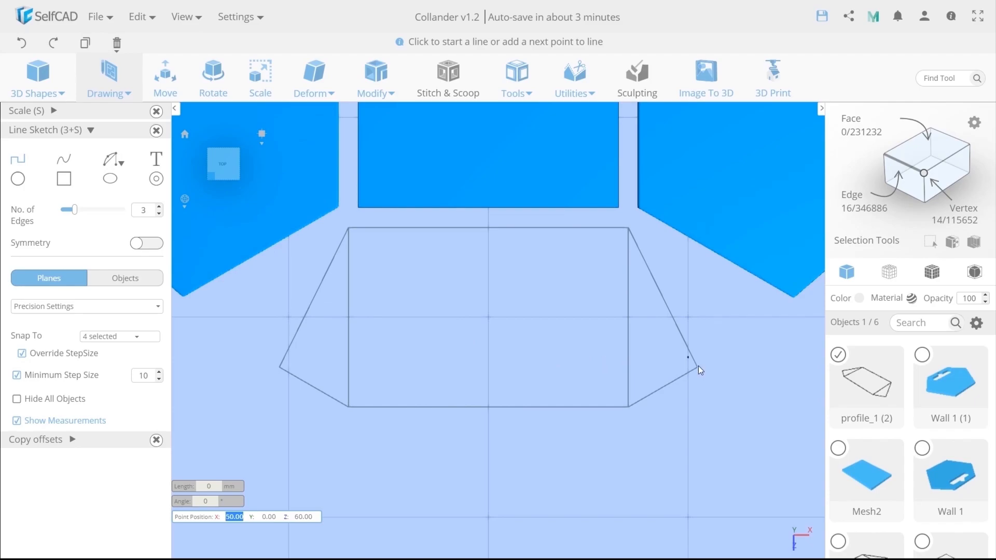
- Deselect the side wall profile, set the minimum step size to 5 and start a separate line sketch in the gap before the end wall
click(838, 356)
key(Right)
key(Right)
key(Right)
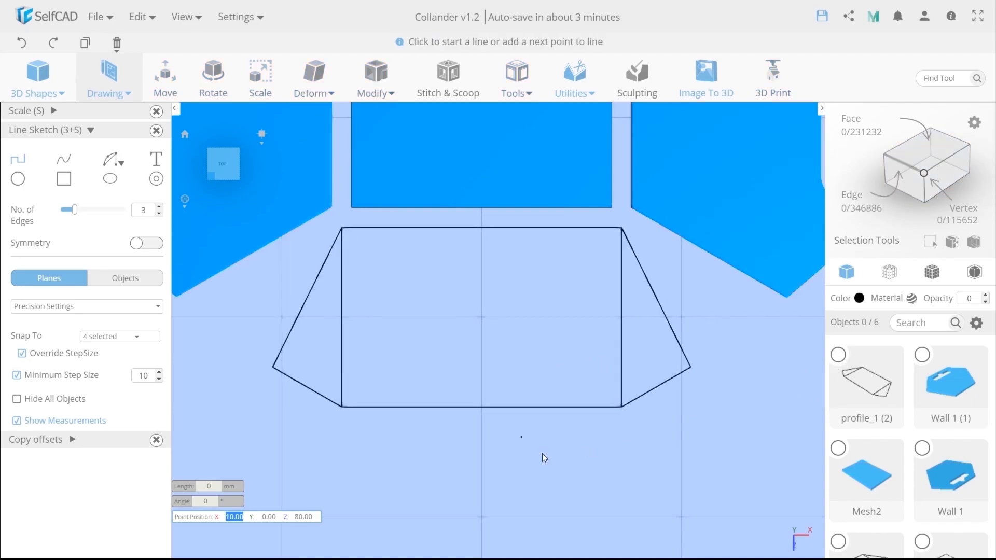
key(Right)
key(Right)
key(Right)
key(Right)
key(Right)
key(Right)
key(Right)
key(Right)
key(Right)
key(Right)
key(Right)
key(Right)
key(Right)
key(Right)
key(Right)
key(Right)
key(Right)
key(Right)
key(Right)
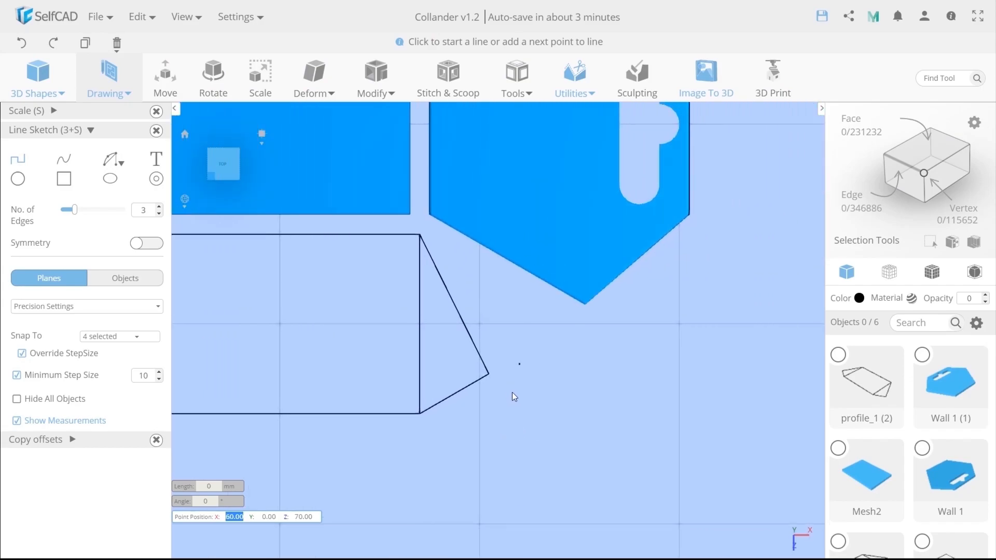
scroll(512, 392, up, 5)
scroll(503, 385, up, 1)
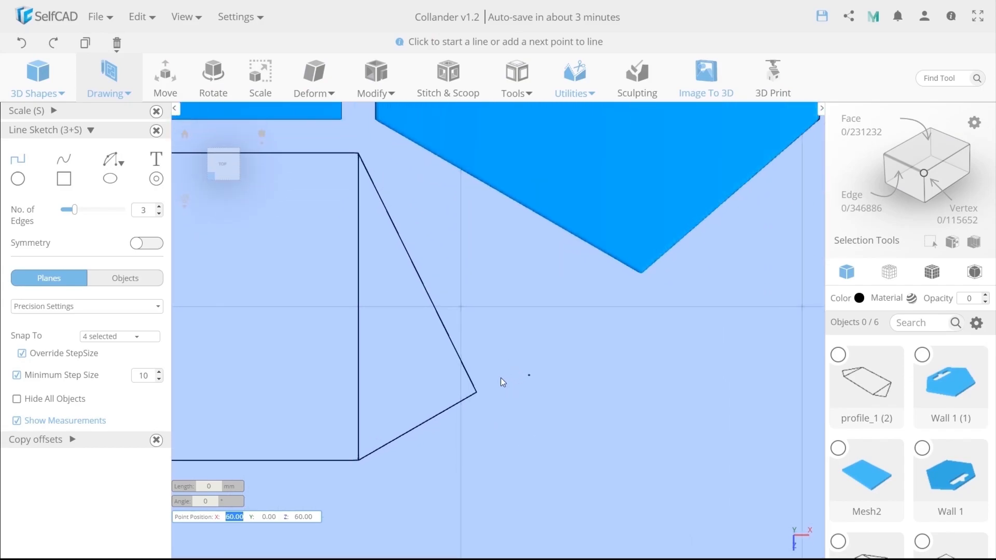
text(5)
click(501, 370)
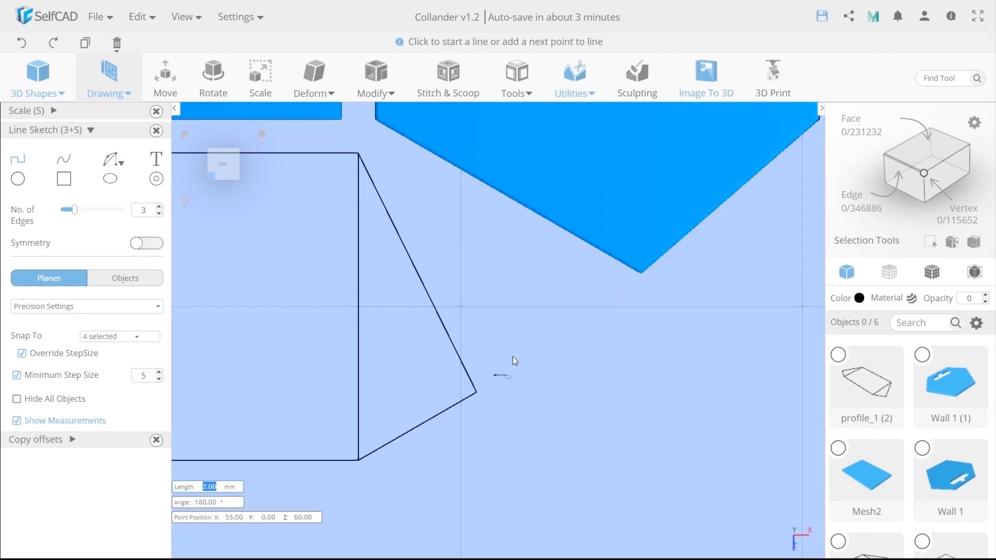
- Draw the first two edges of the corner profile, ending the first at X 73 and the second at X 37, Z 25
key(Tab)
key(Tab)
text(73)
key(Tab)
key(Tab)
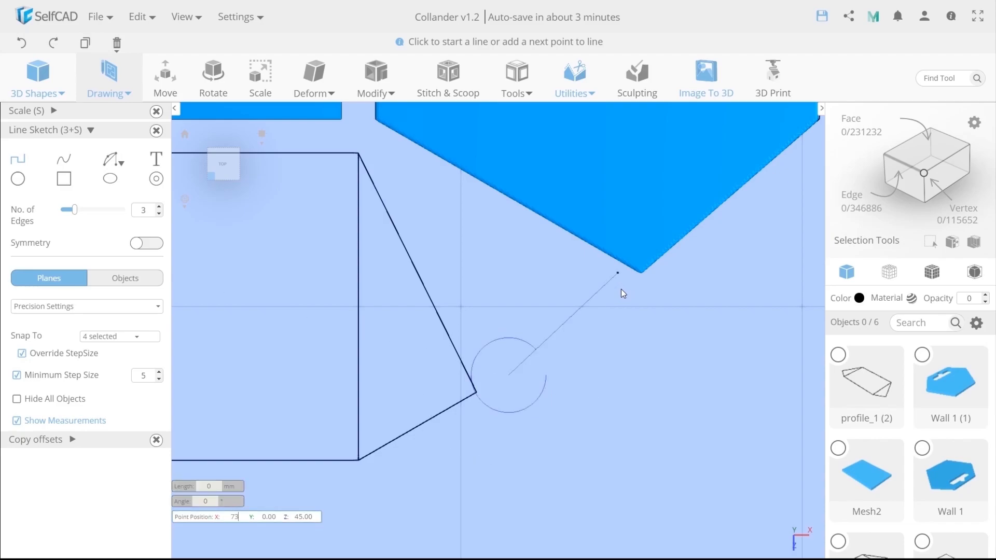
click(620, 288)
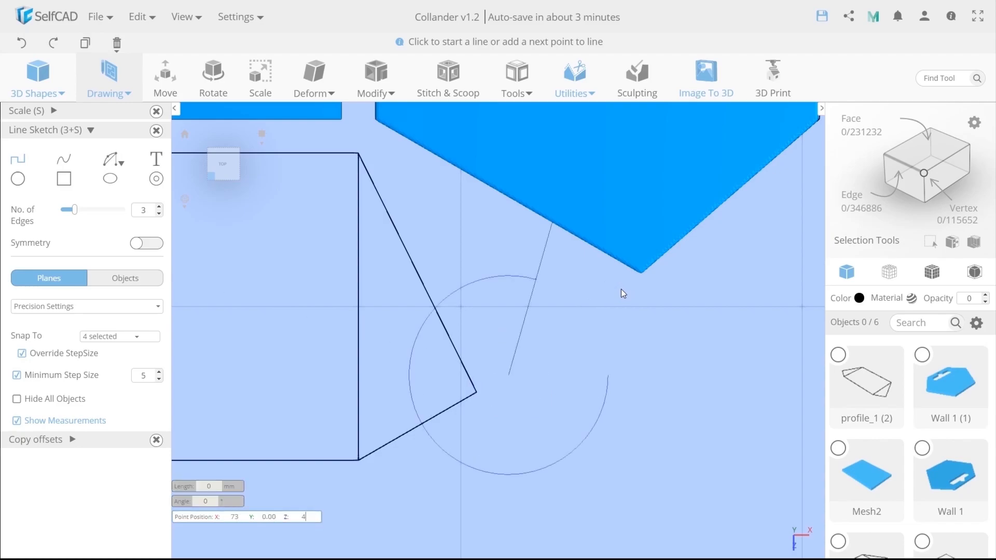
key(Tab)
key(Tab)
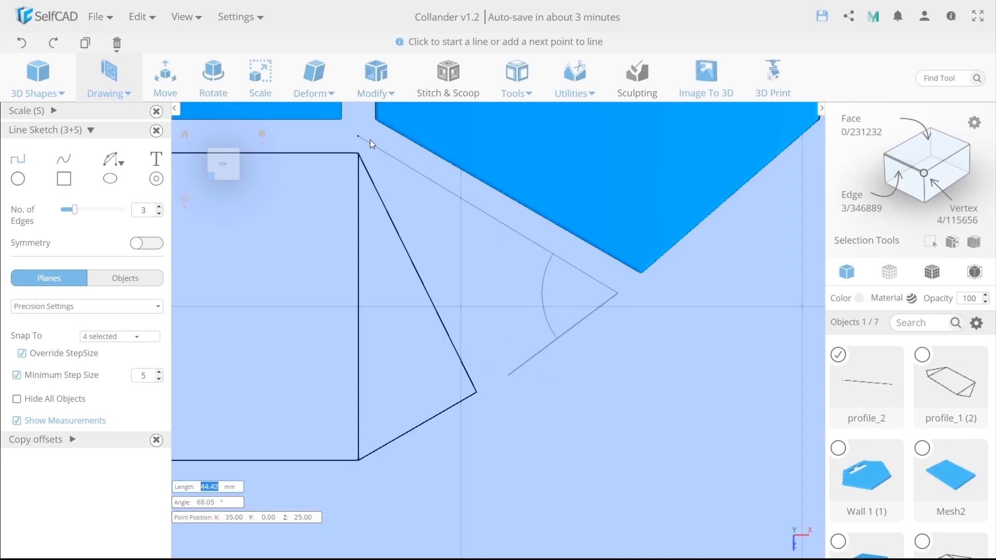
text(37)
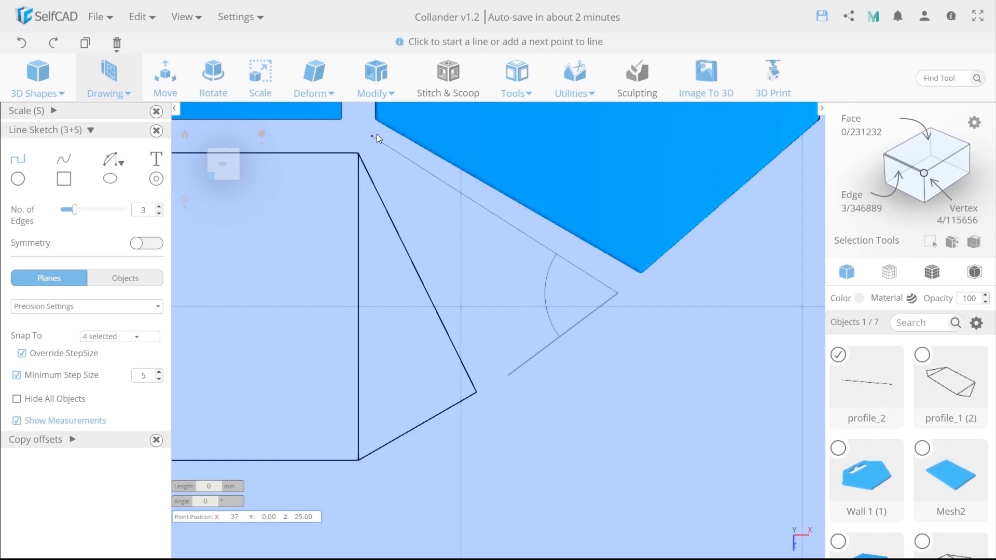
key(Return)
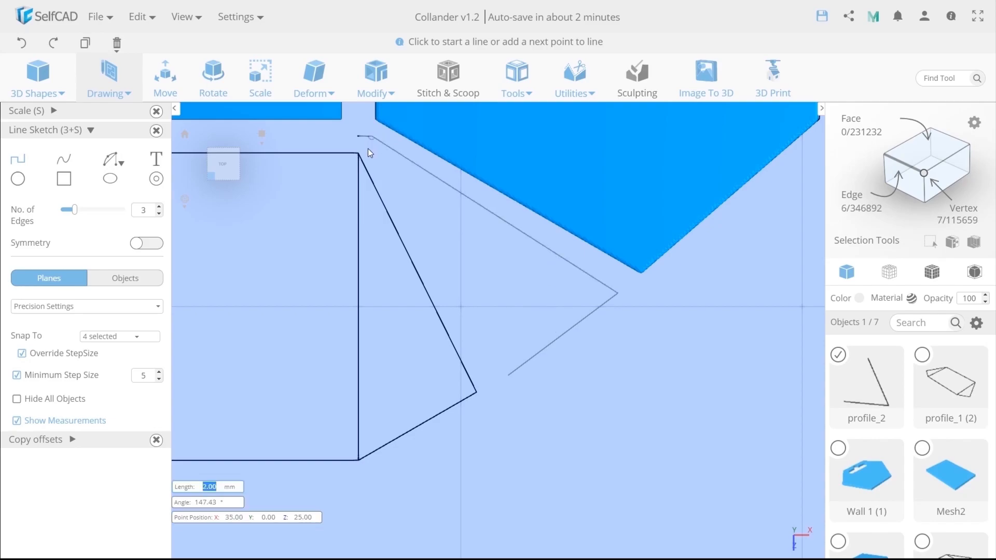
- Add a short edge to X 35, Z 27, close the narrow corner profile and leave the sketch
key(Tab)
key(Tab)
key(Tab)
key(Tab)
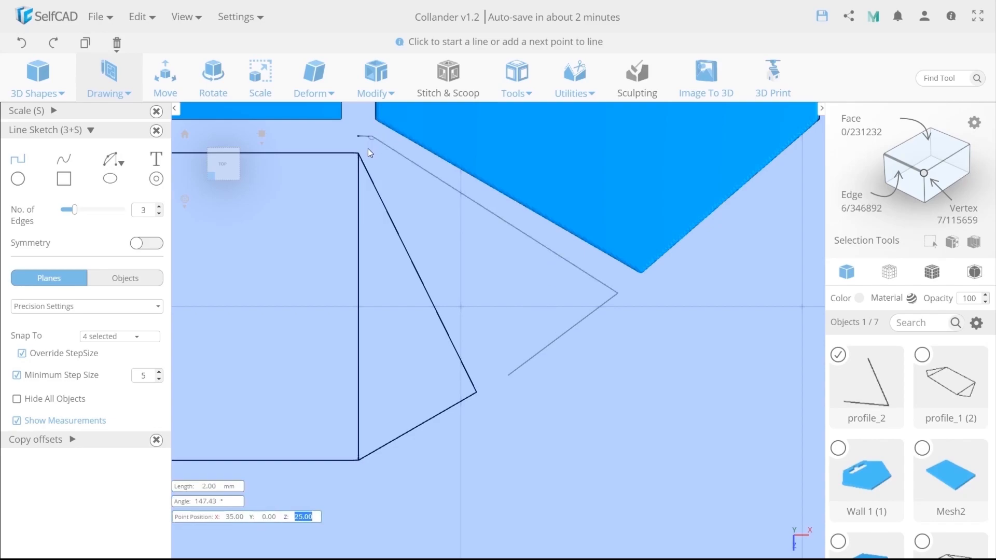
text(28)
key(BackSpace)
text(7)
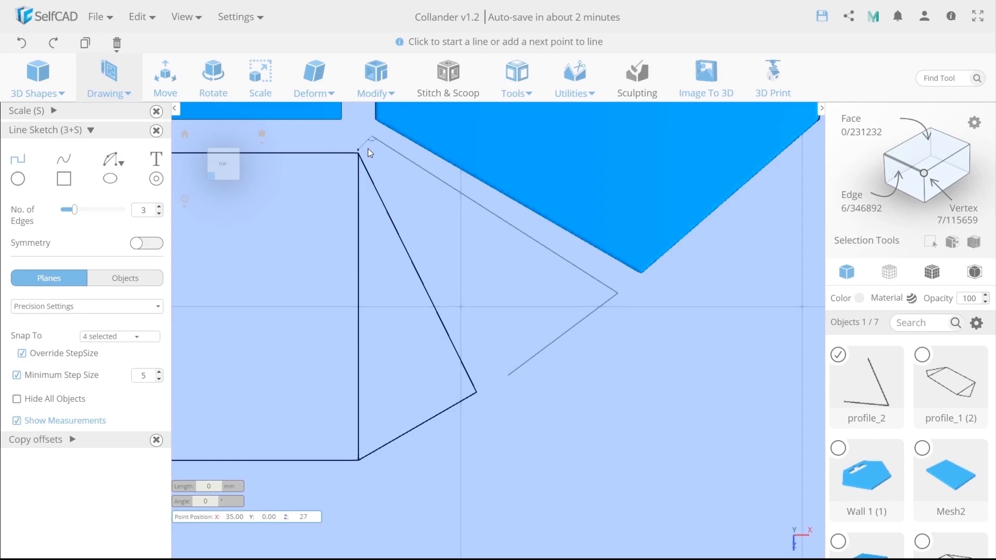
key(Return)
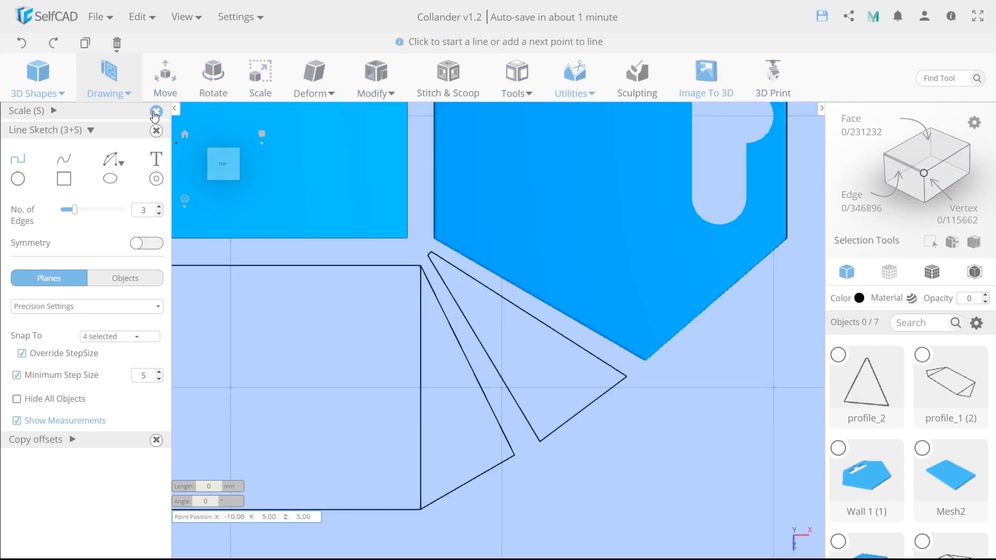
click(156, 112)
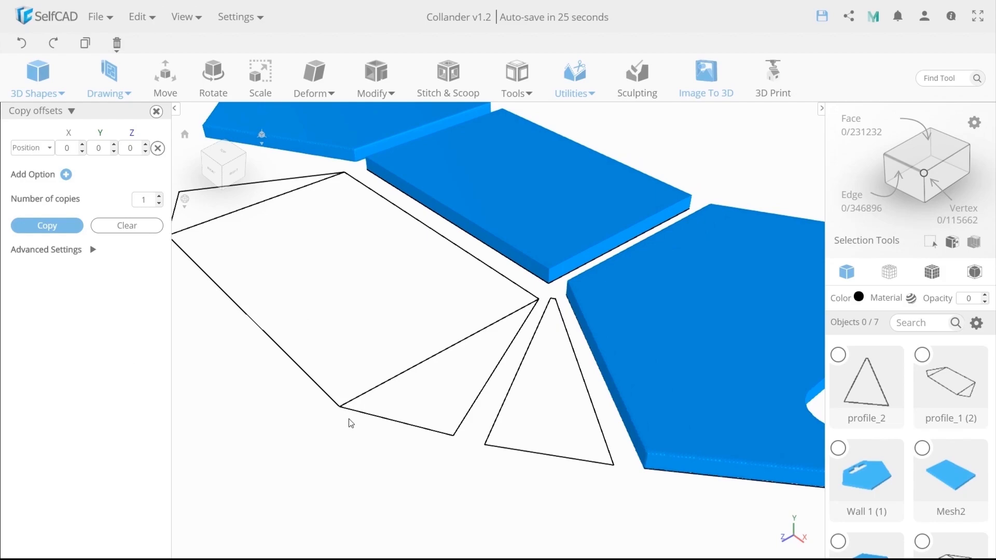
- Fill the polygons of the side wall profile and extrude the resulting face by 3.5
click(342, 409)
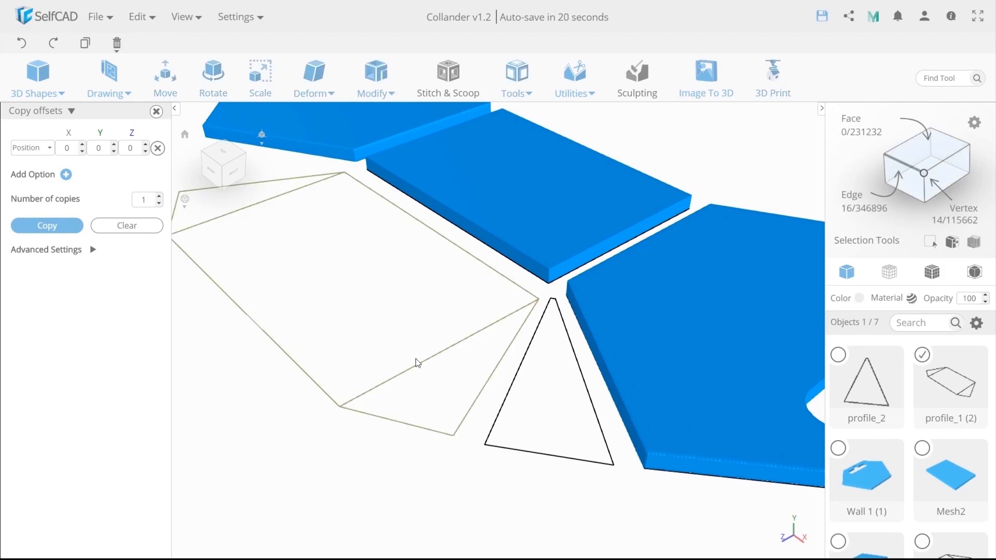
click(509, 79)
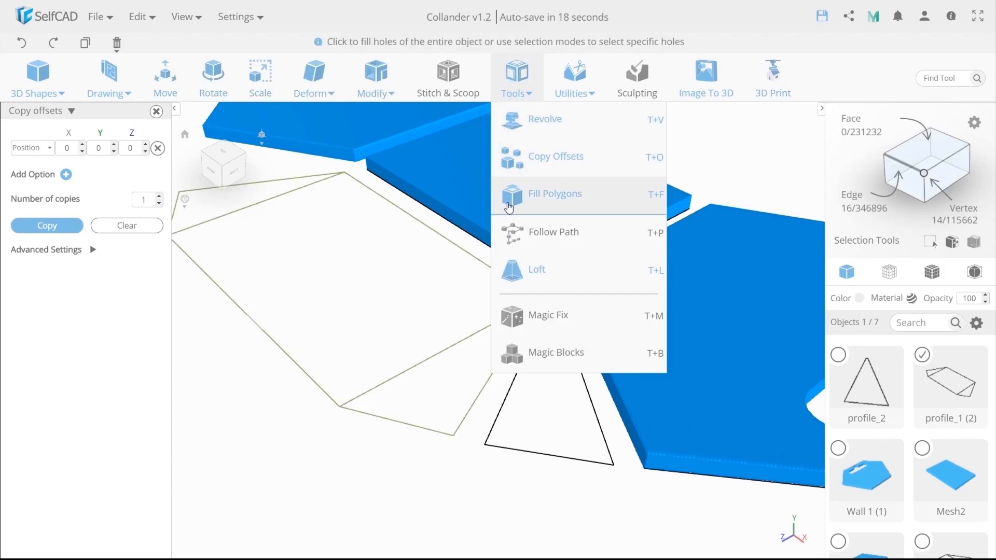
click(508, 206)
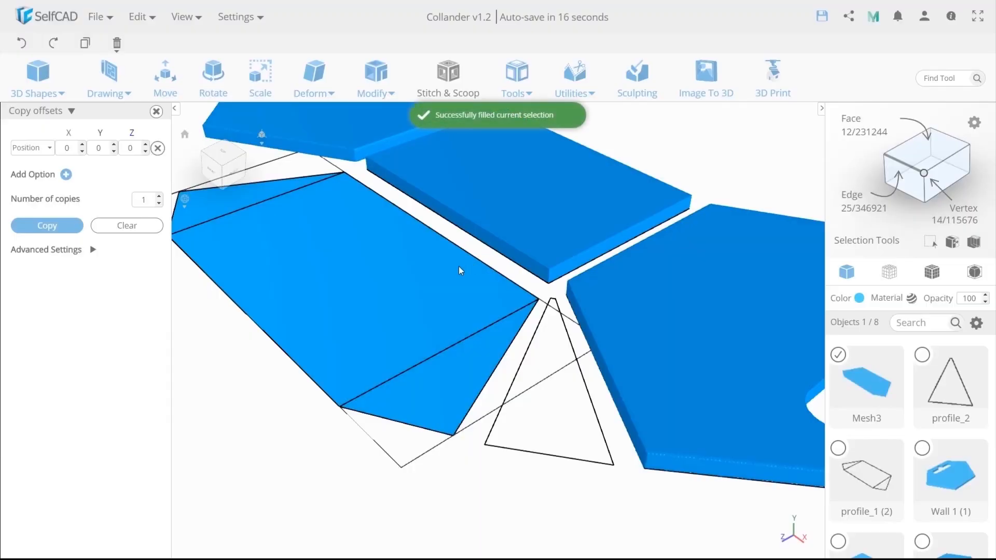
click(376, 78)
click(384, 115)
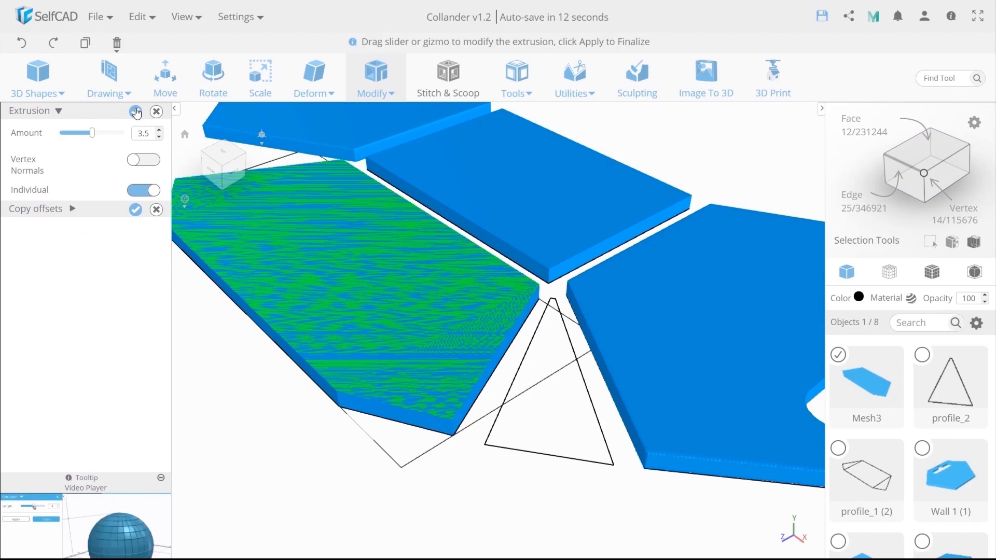
click(135, 111)
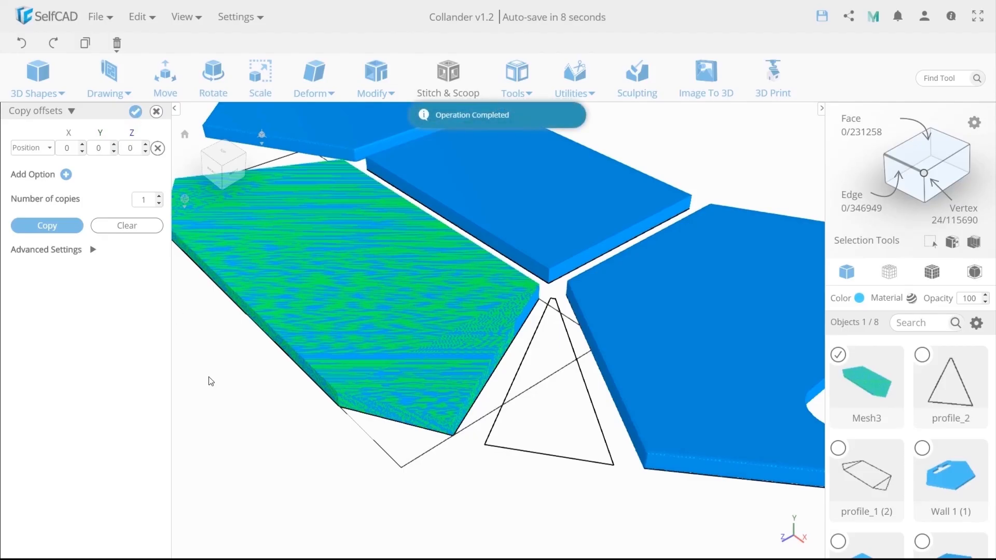
- Apply Fill Polygons to the extruded side wall to close its open faces
right_drag(332, 368, 333, 359)
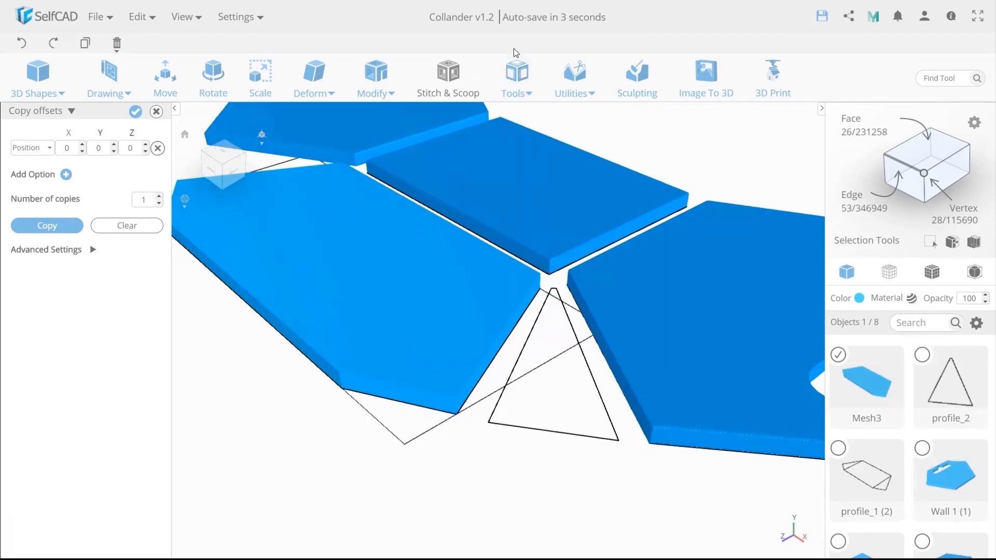
mouse_move(517, 78)
click(534, 192)
right_drag(371, 453, 365, 465)
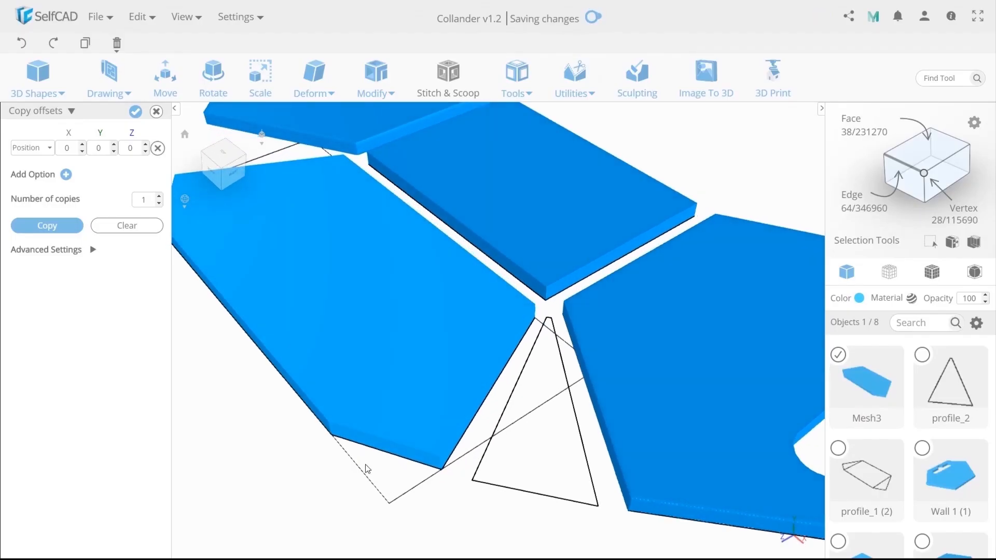
- Copy the side wall once with the Pivot offset onto the opposite side of the base plate and clear the selection
scroll(366, 465, down, 2)
middle_drag(386, 449, 369, 447)
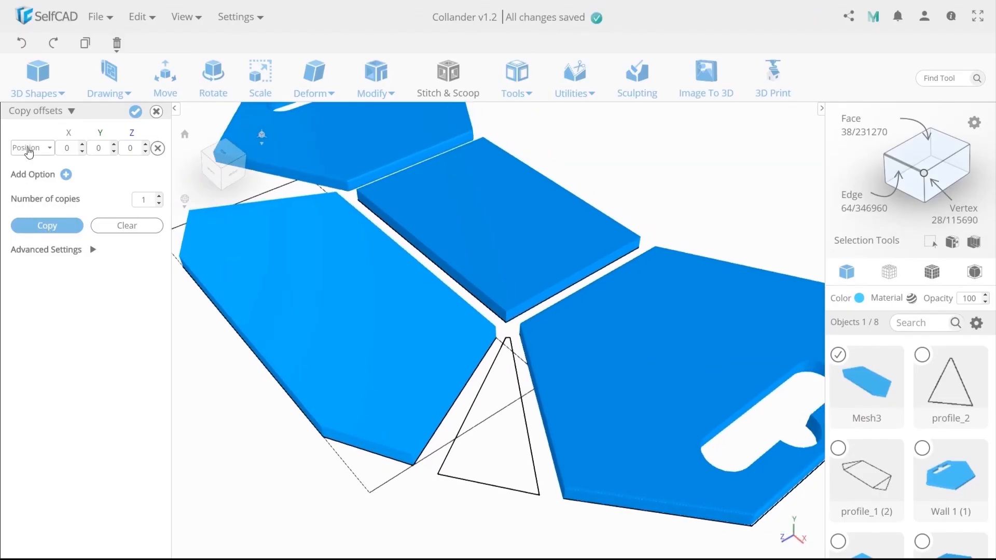
click(28, 149)
click(26, 202)
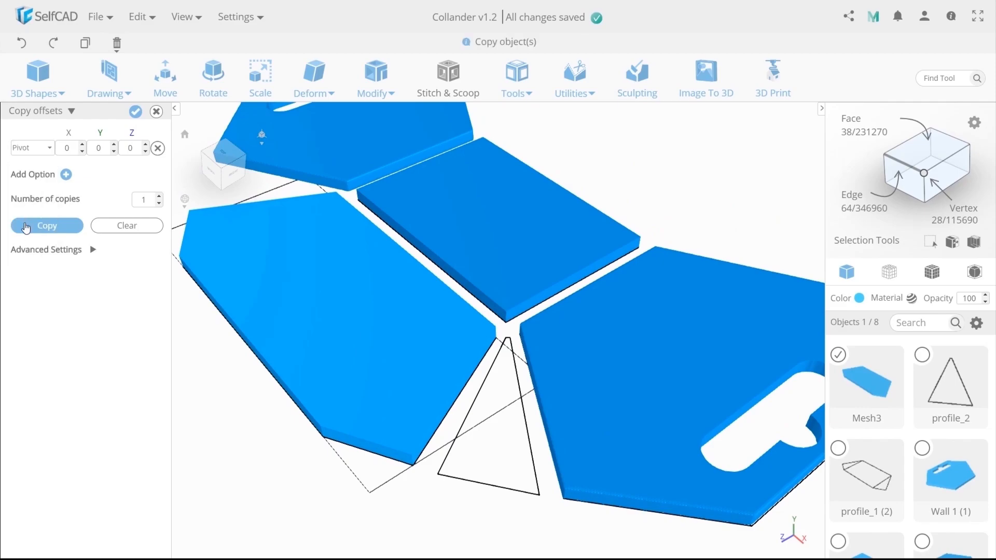
click(26, 226)
right_drag(344, 356, 374, 379)
click(782, 313)
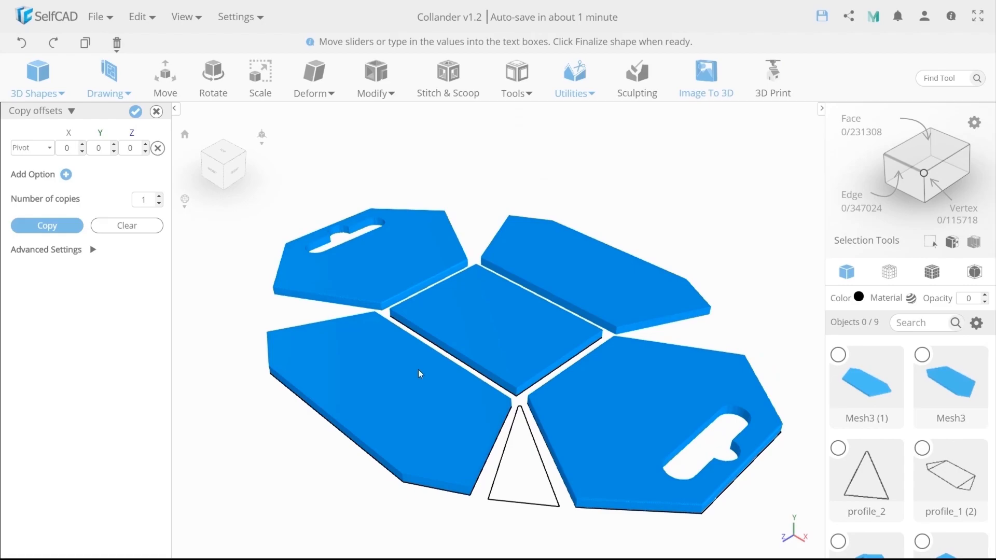
- Create a flat bar from a cube with width 45, height 1 and depth 7
click(56, 96)
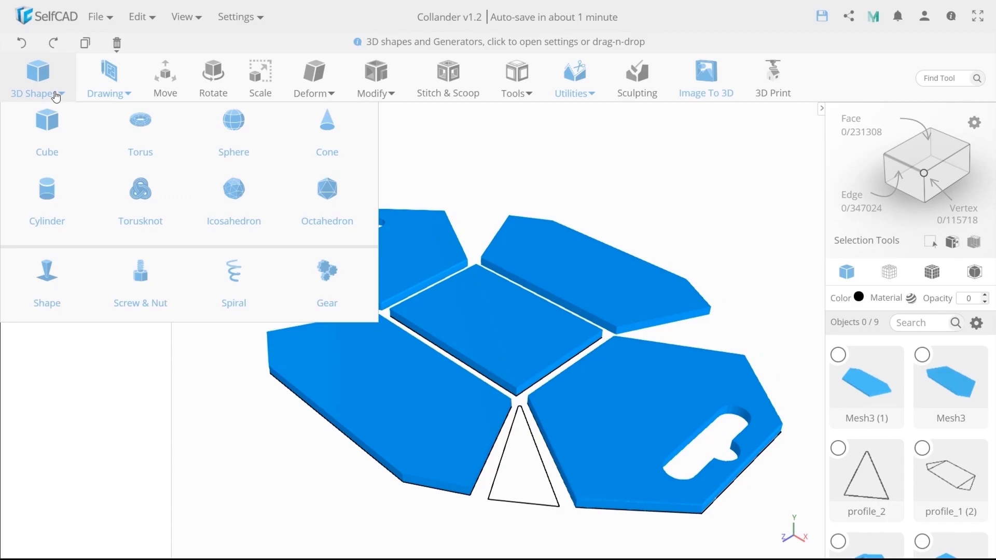
click(47, 131)
double_click(141, 132)
text(45)
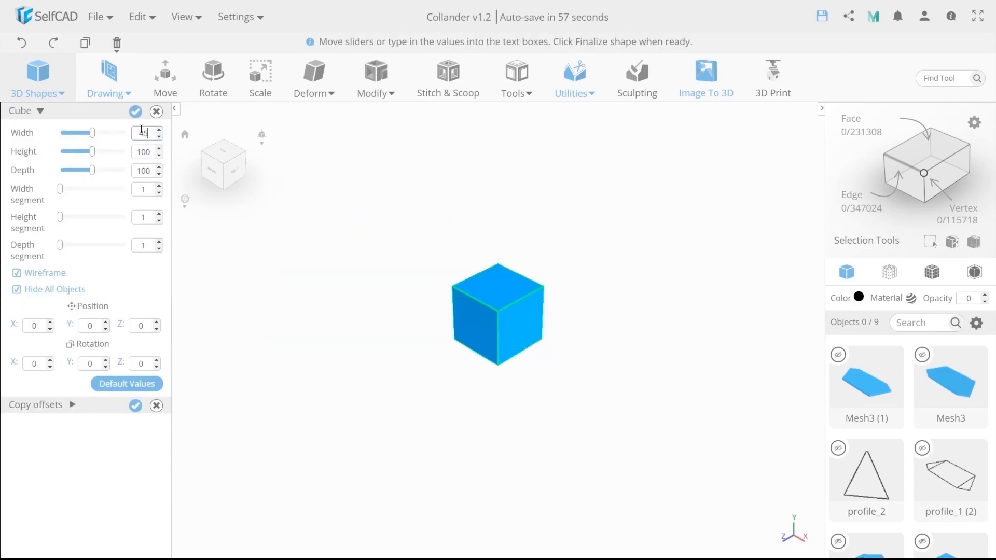
double_click(153, 152)
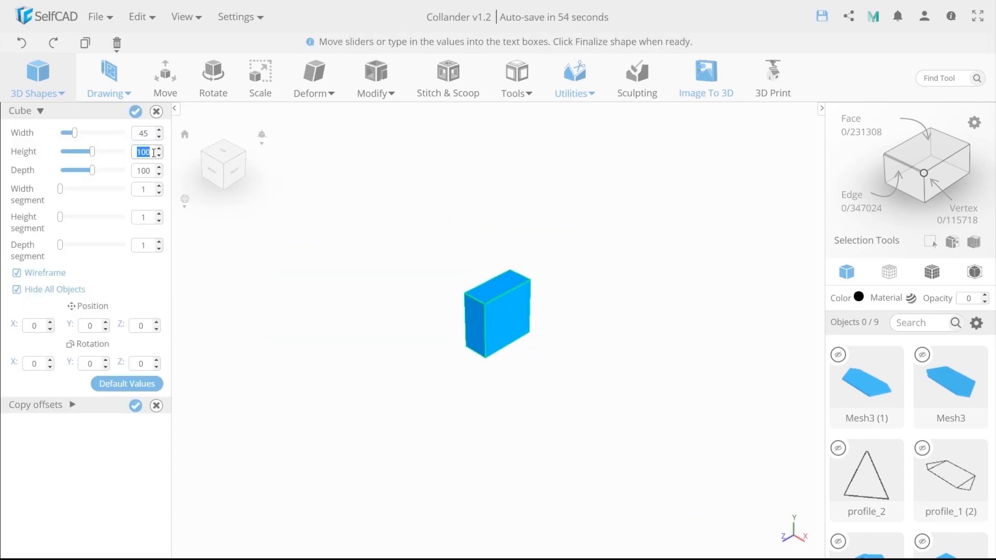
text(1)
double_click(144, 167)
text(1)
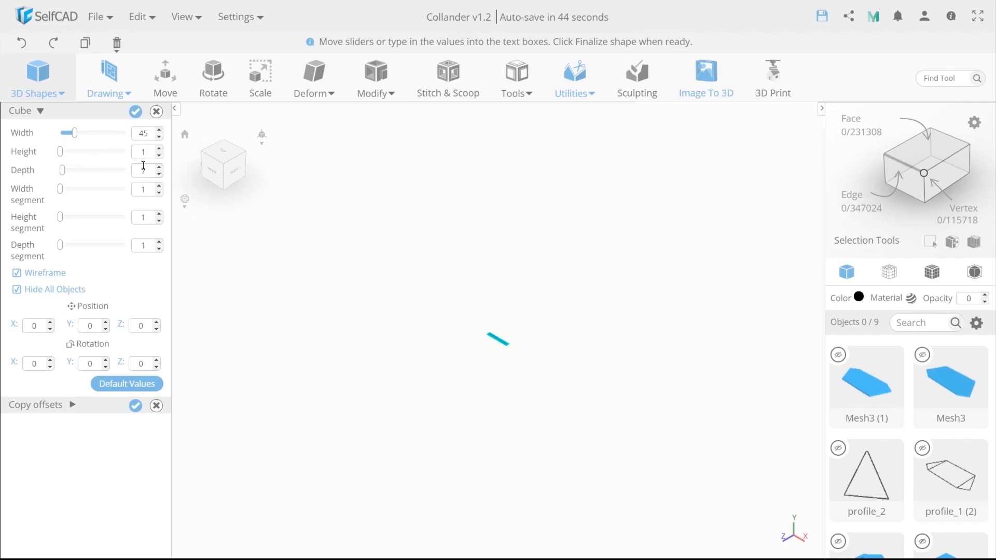
click(136, 114)
scroll(497, 345, up, 10)
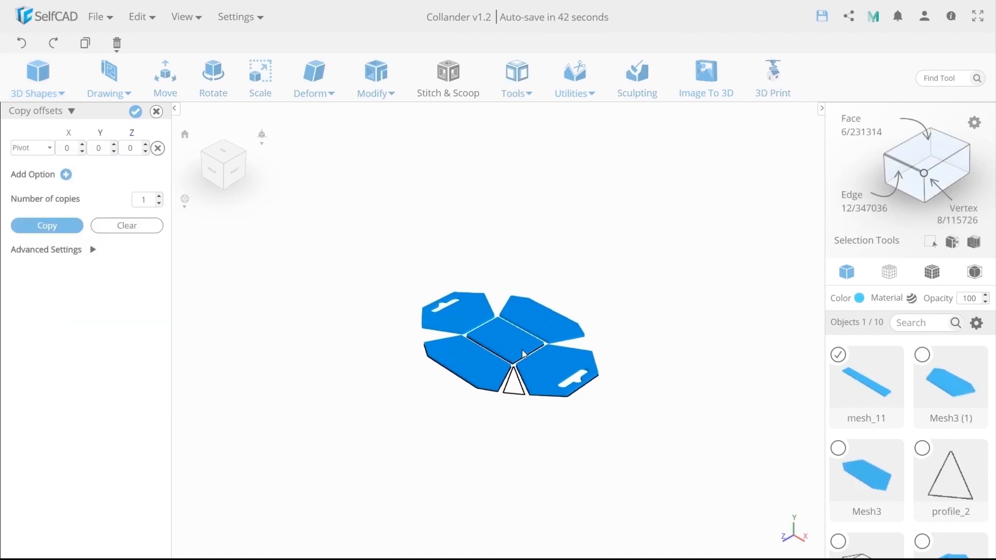
scroll(503, 348, down, 3)
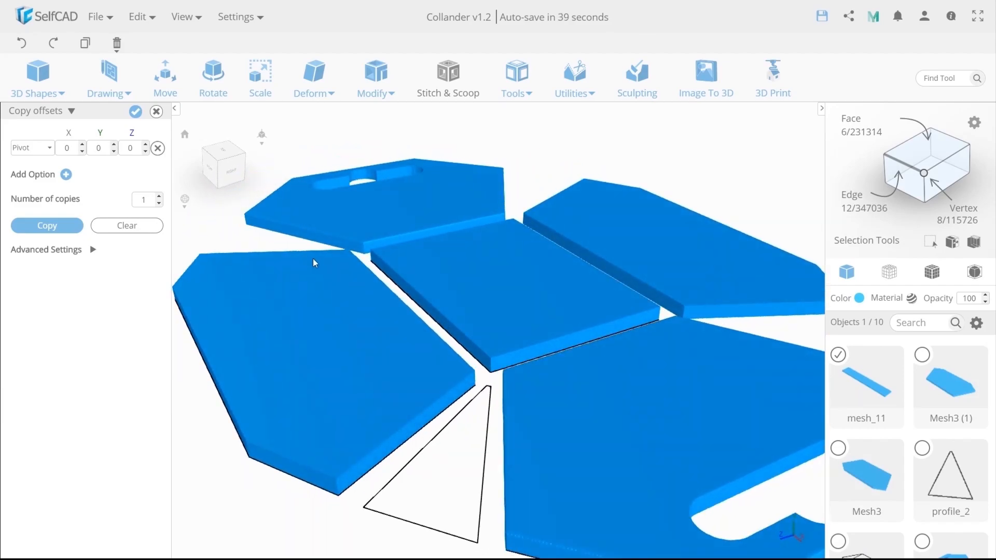
- Move the flat bar to Y 2.5 and Z 25, bridging the base plate and one side wall
click(165, 78)
double_click(91, 135)
text(2.5)
key(Return)
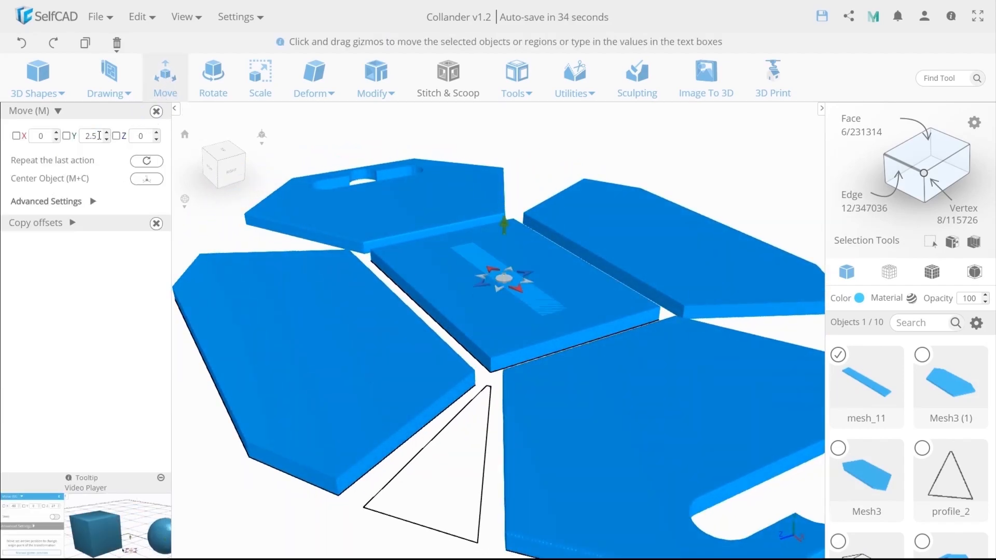
scroll(480, 323, up, 5)
drag(480, 295, 385, 332)
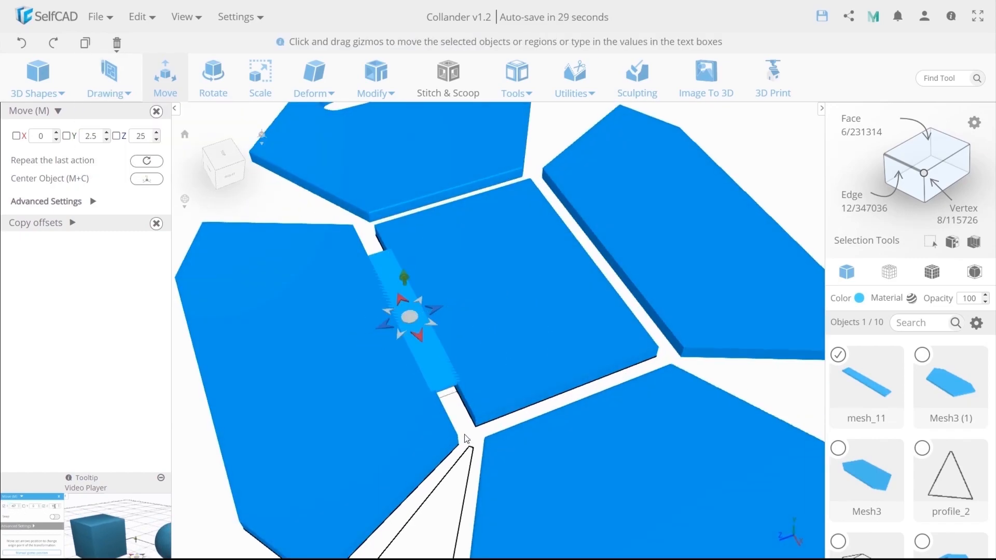
- Copy the bar once with the Pivot offset onto the joint with the opposite side wall
right_drag(466, 437, 396, 337)
click(68, 223)
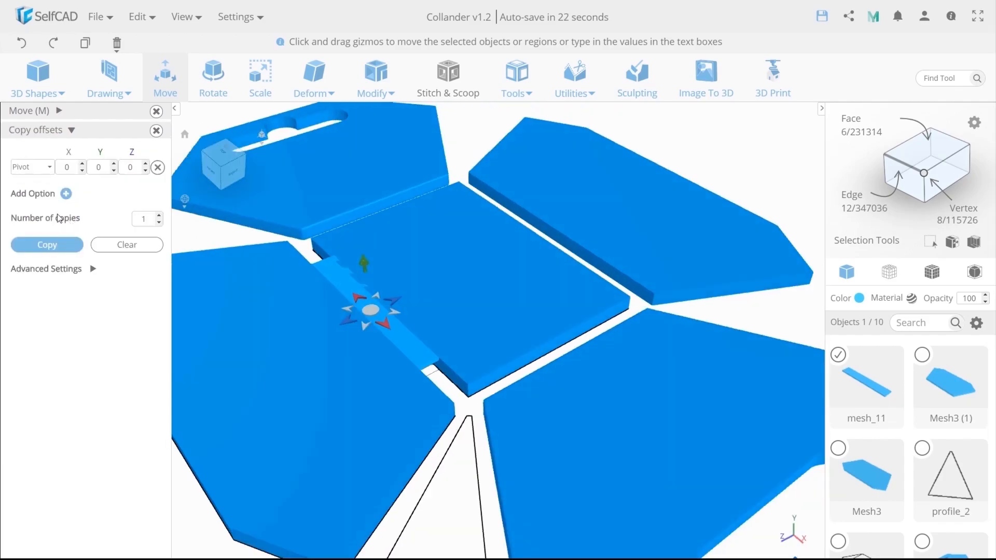
click(36, 245)
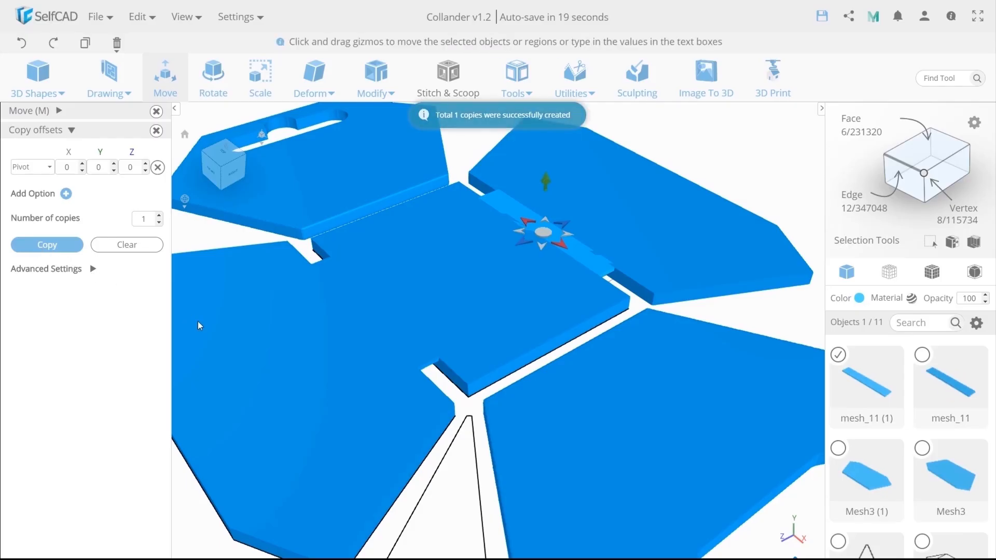
- Duplicate the bar in place with the Position offset and rotate the copy 90 degrees about Y
right_drag(200, 329, 454, 424)
click(33, 167)
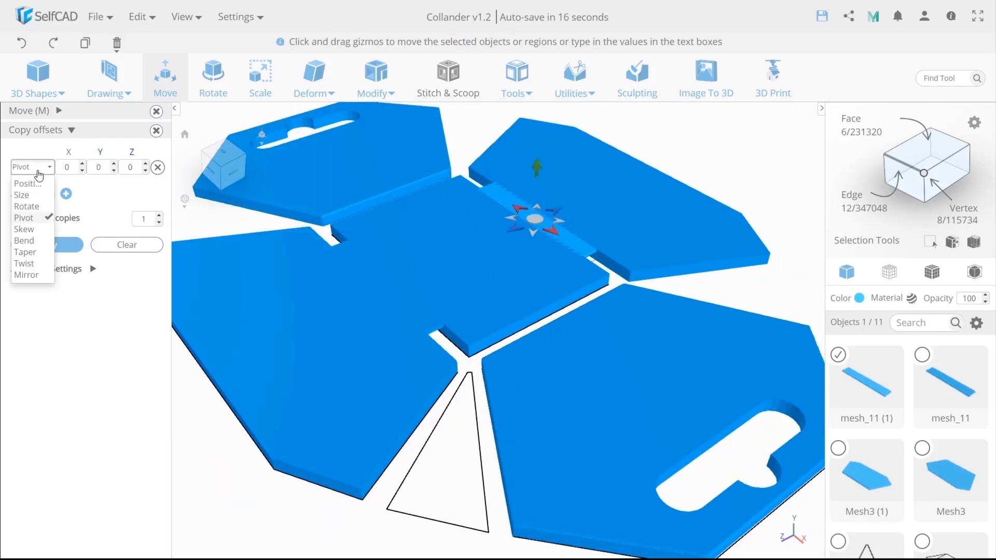
click(28, 185)
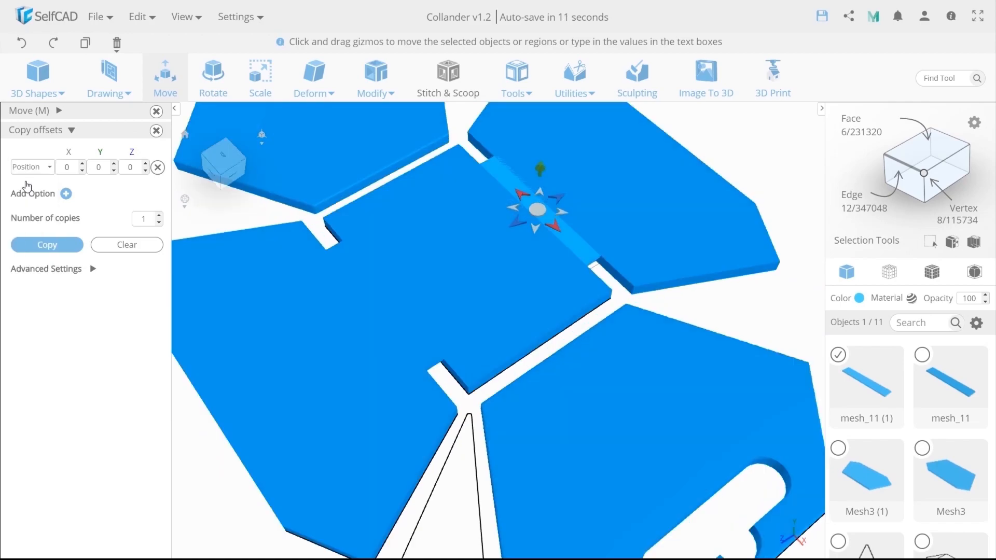
click(47, 244)
key(r)
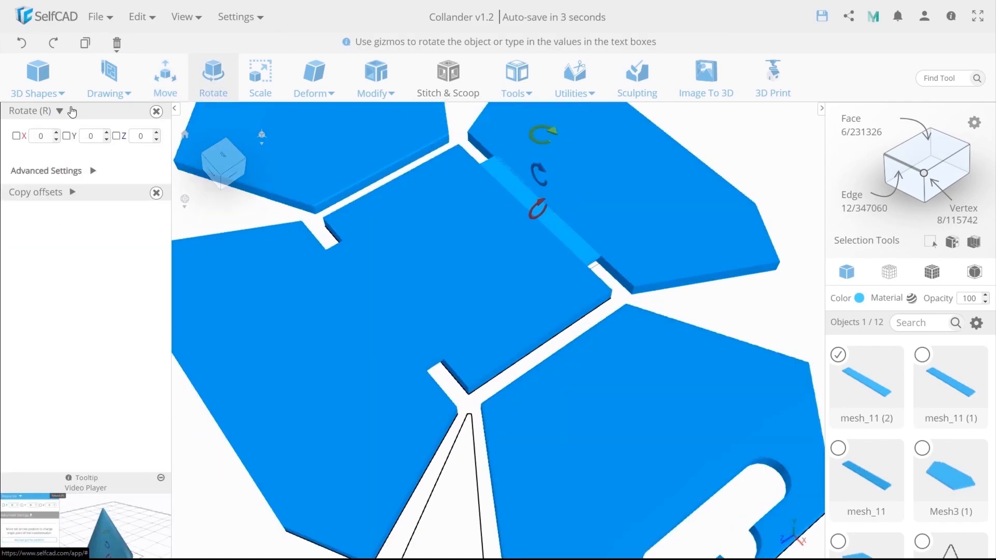
double_click(91, 136)
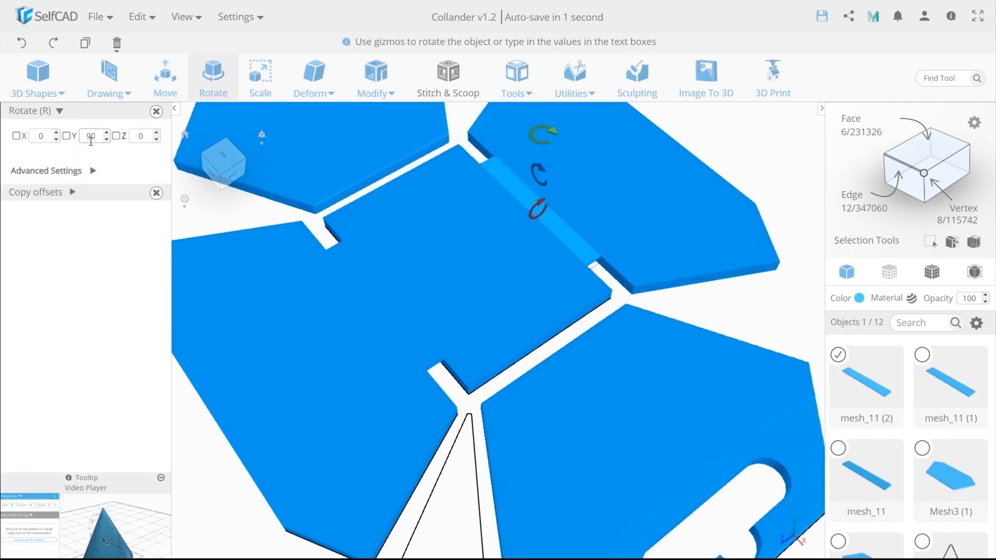
key(Return)
- Move the rotated bar to X 35 and Z 0, bridging the base plate and one handled end wall
key(m)
double_click(141, 136)
text(0)
key(Return)
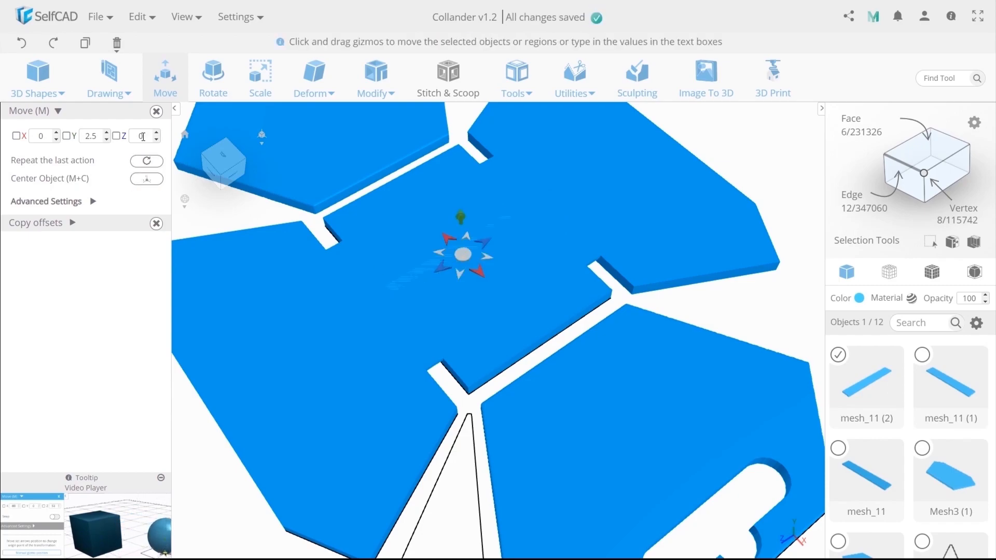
drag(482, 276, 565, 367)
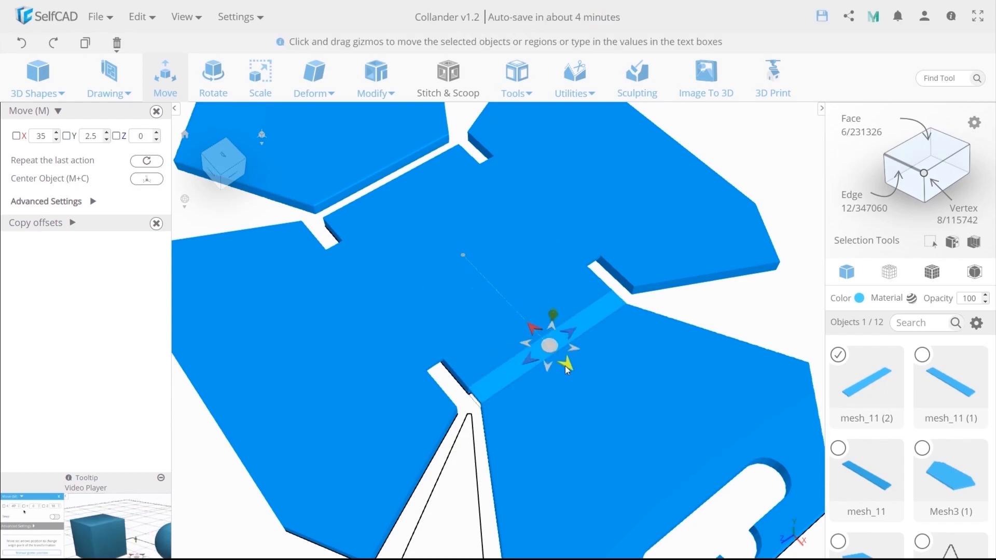
- Shorten the rotated bar along Z and copy it once with the Pivot offset to the opposite end wall
click(260, 75)
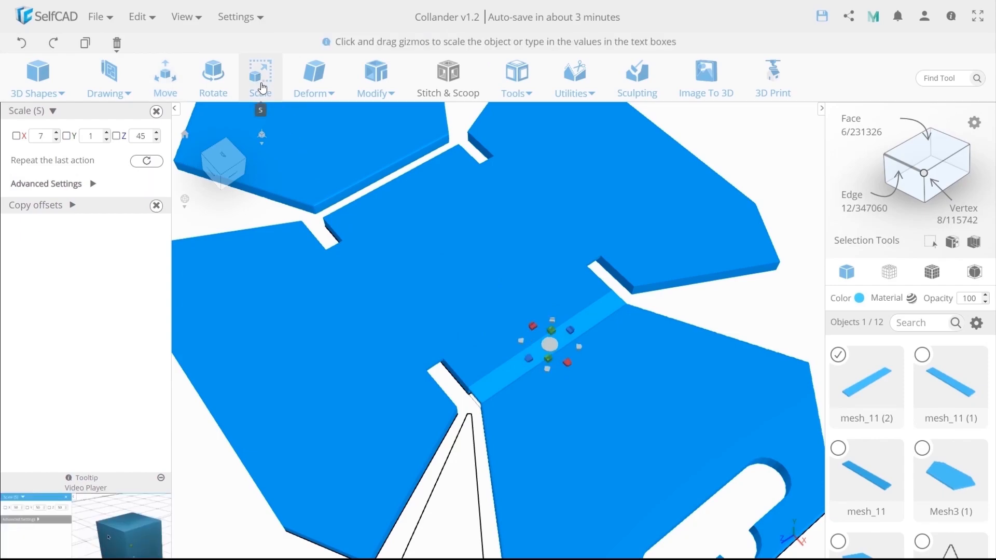
click(35, 205)
click(38, 193)
click(23, 217)
click(47, 244)
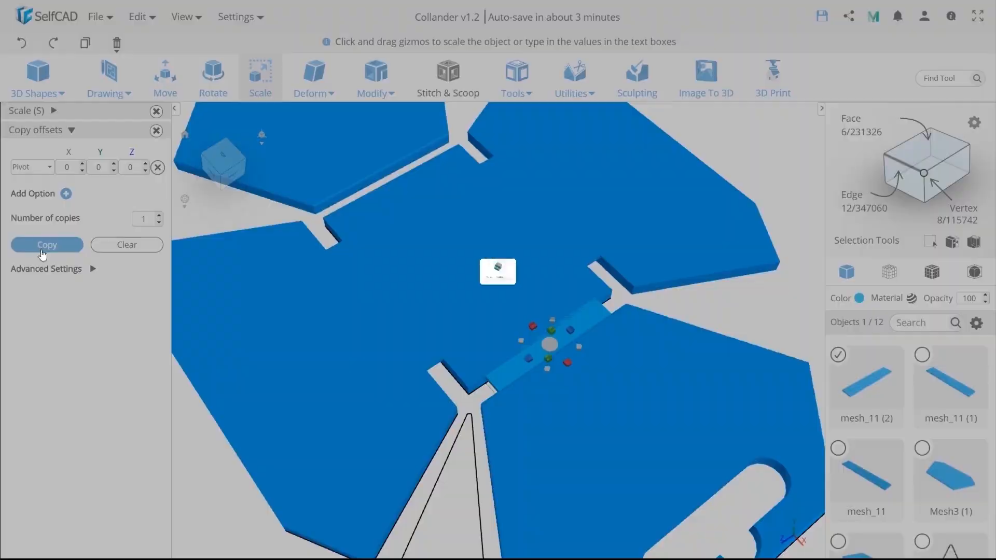
- Select the triangular corner profile between the side wall and end wall and fill its polygons
right_drag(474, 490, 509, 455)
click(549, 451)
click(552, 455)
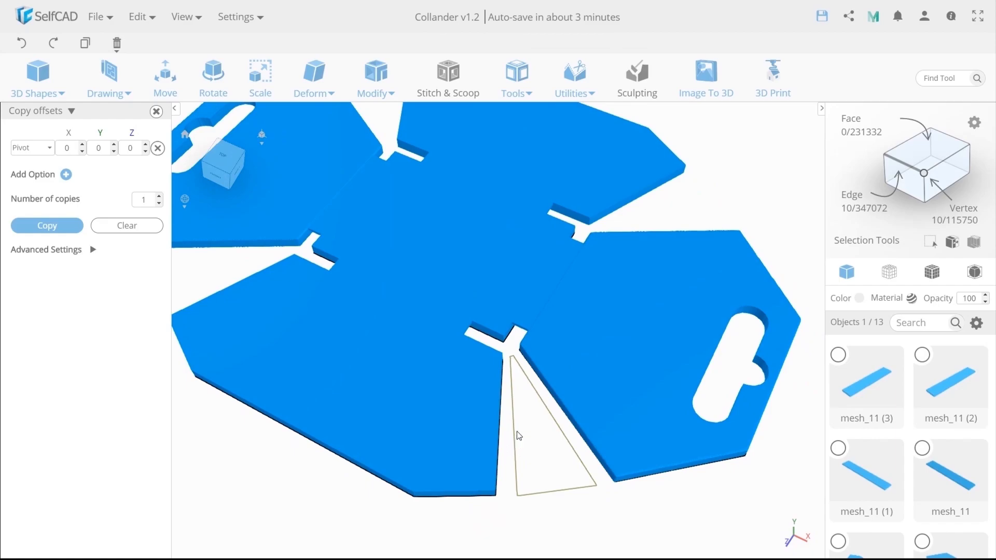
click(529, 95)
click(537, 256)
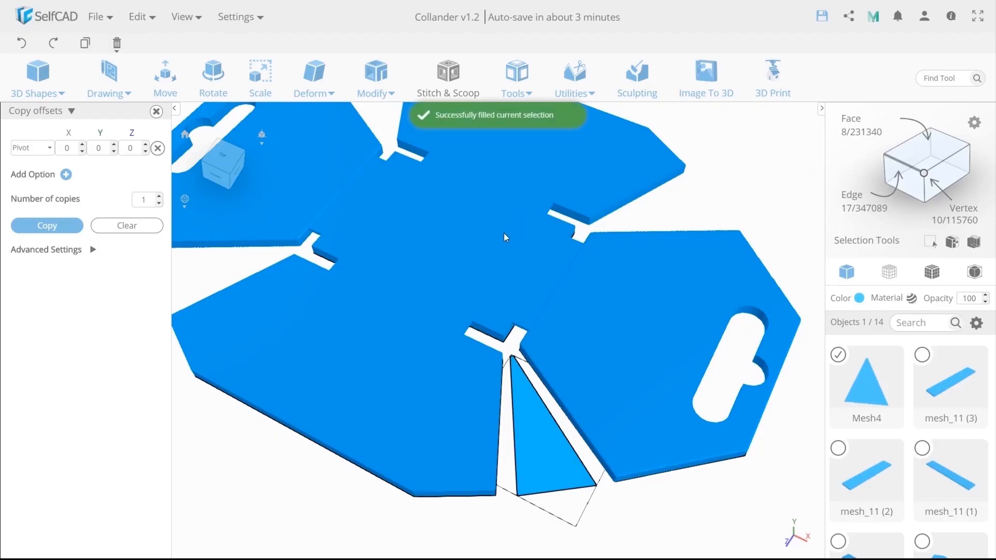
- Extrude the triangular corner face and close the open faces of the solid with Fill Polygons
click(380, 102)
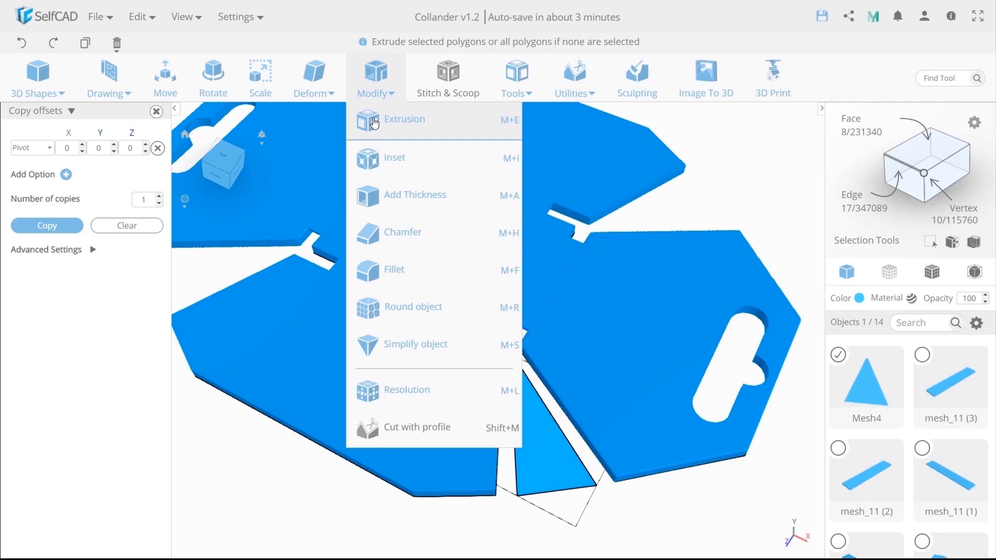
click(407, 120)
click(135, 111)
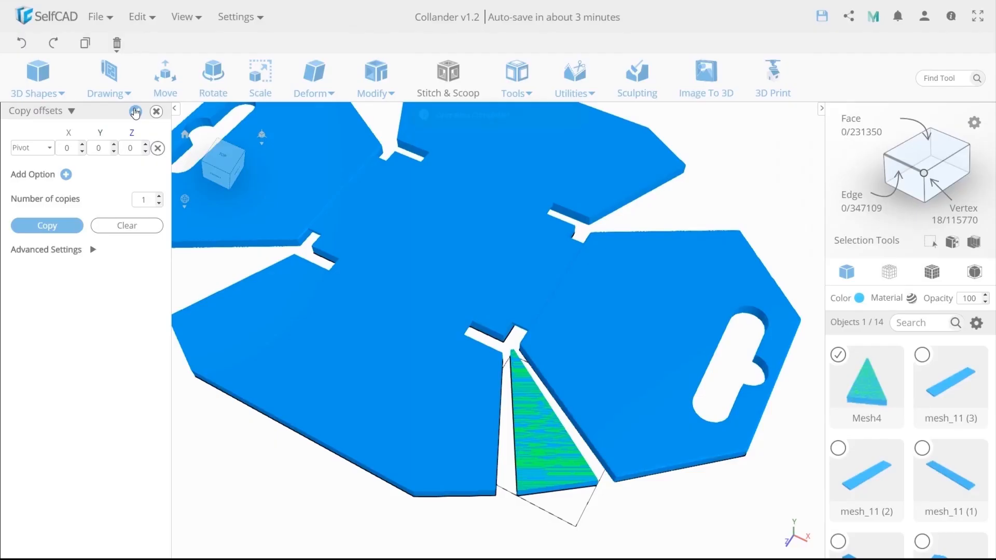
click(516, 86)
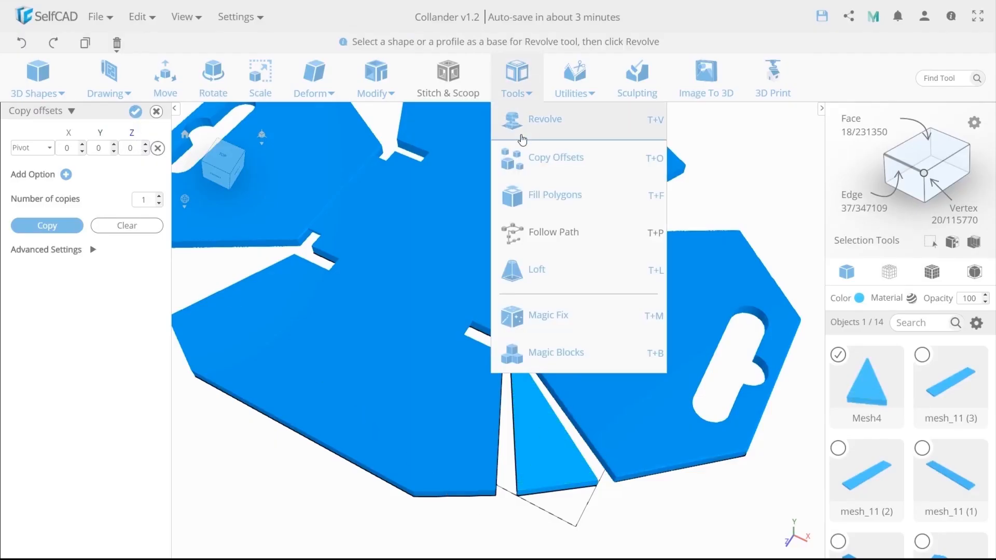
click(527, 318)
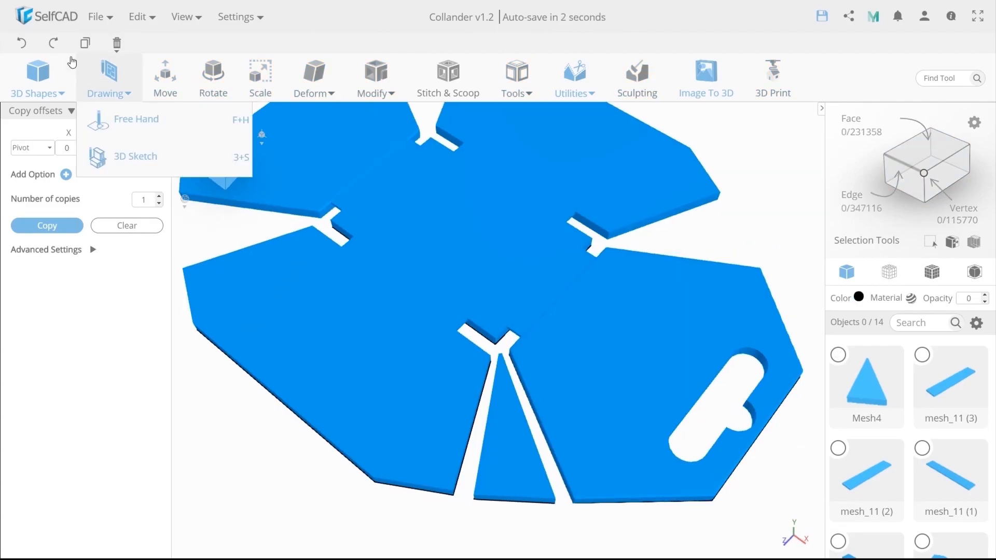
- Create a small block from a cube with width 12, height 3 and depth 7, and isolate it
mouse_move(47, 73)
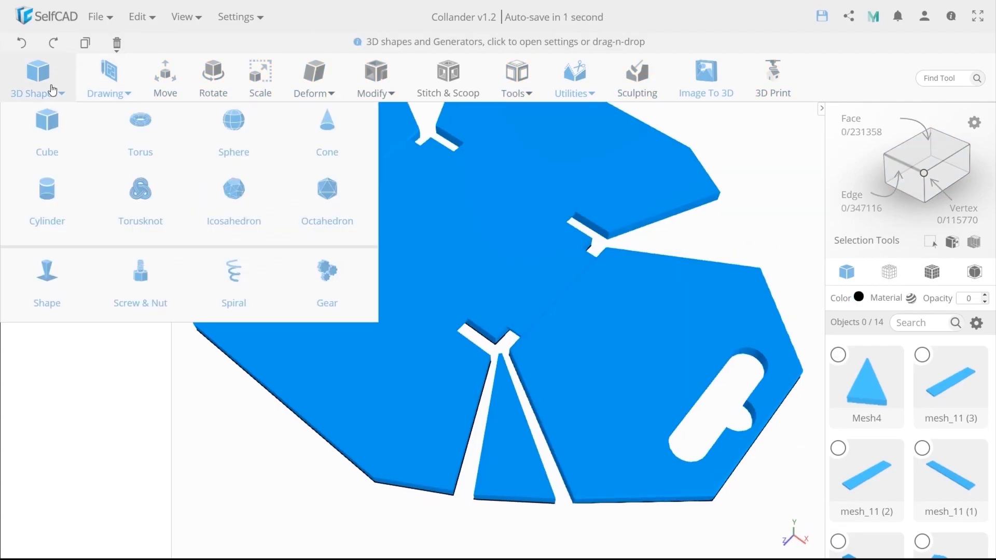
click(45, 127)
double_click(143, 133)
text(12)
double_click(144, 152)
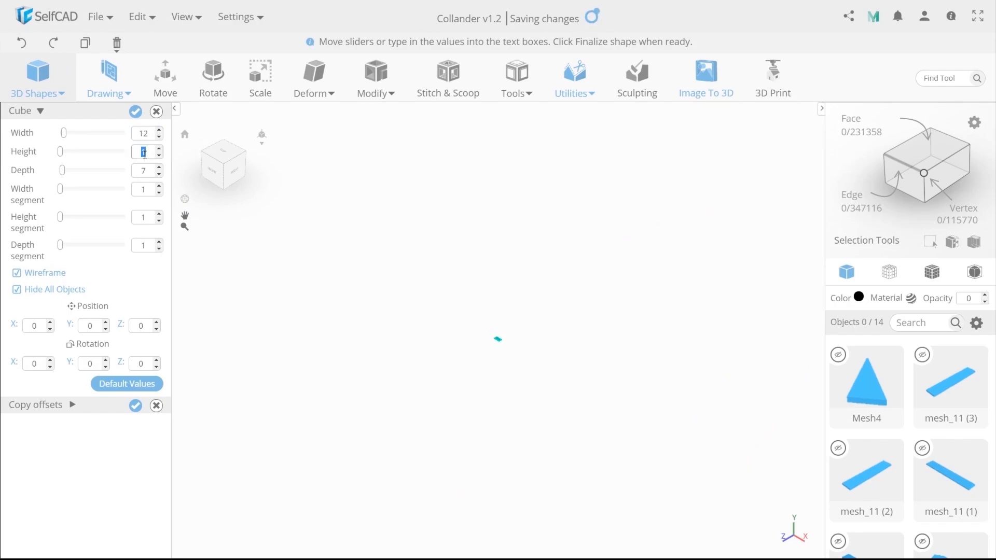
text(3)
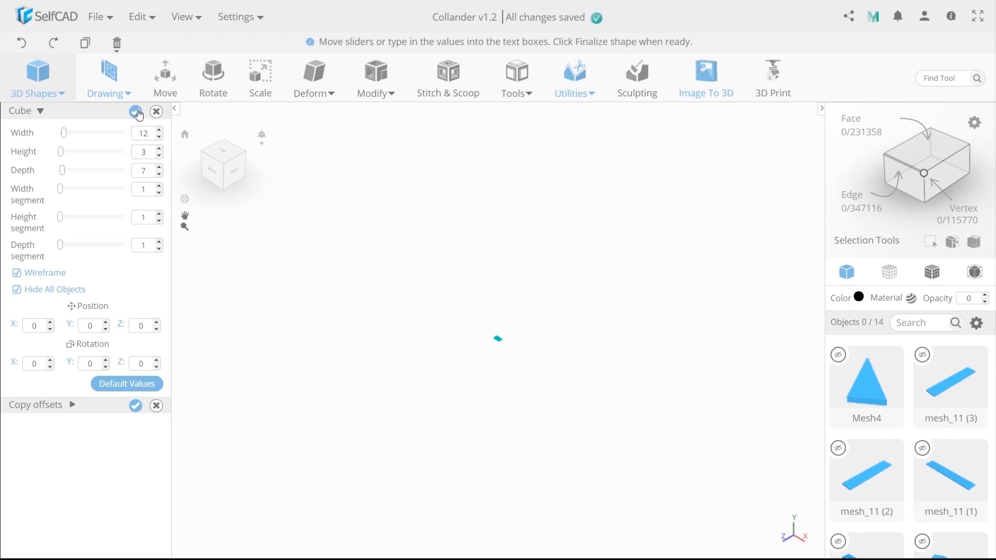
click(135, 111)
click(977, 322)
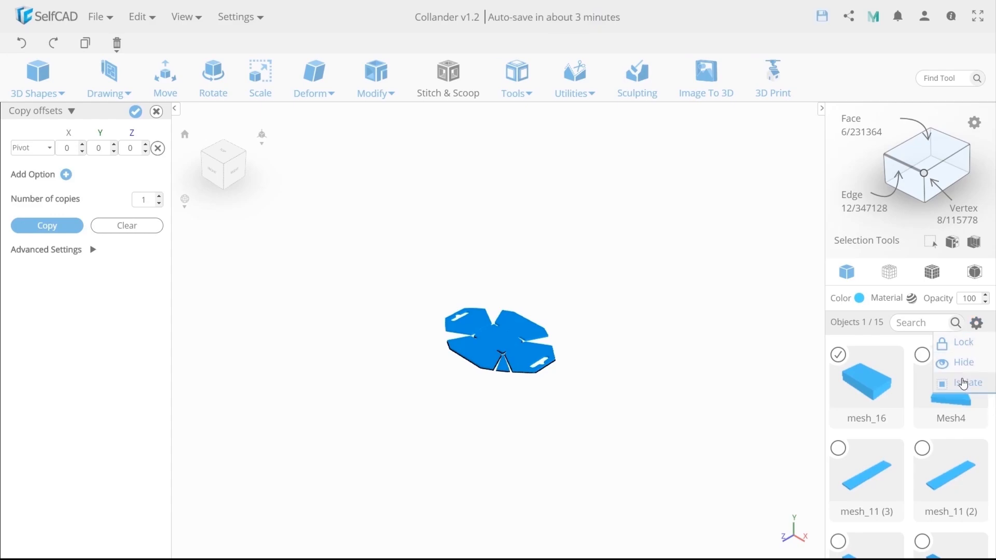
click(963, 384)
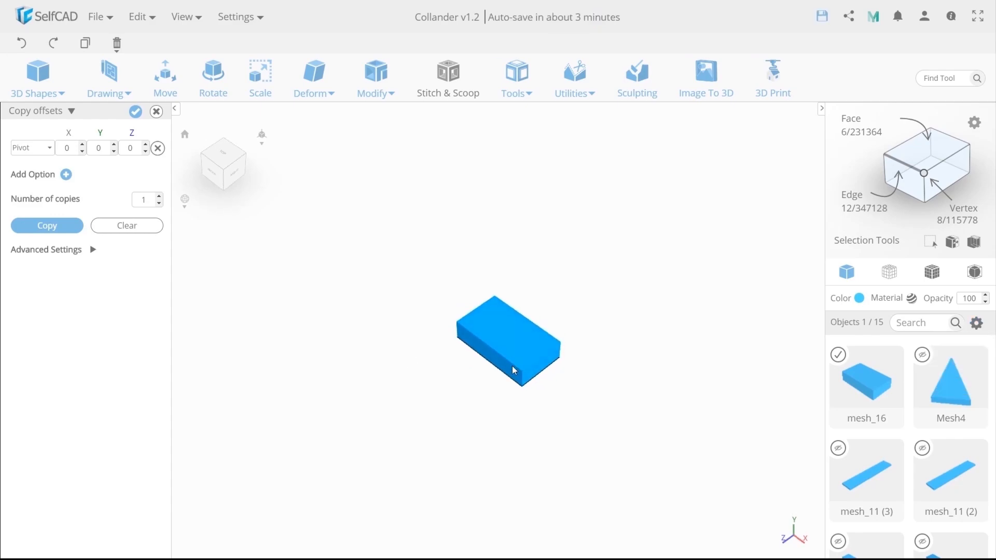
- Create a narrow crossbar block from another cube and move it to X 7 at the end of the first block
click(23, 88)
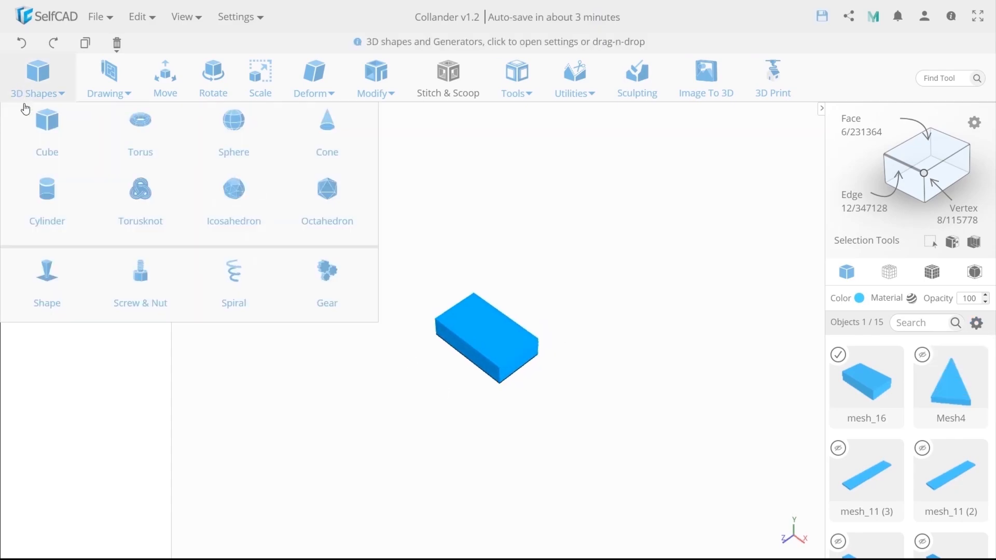
click(32, 132)
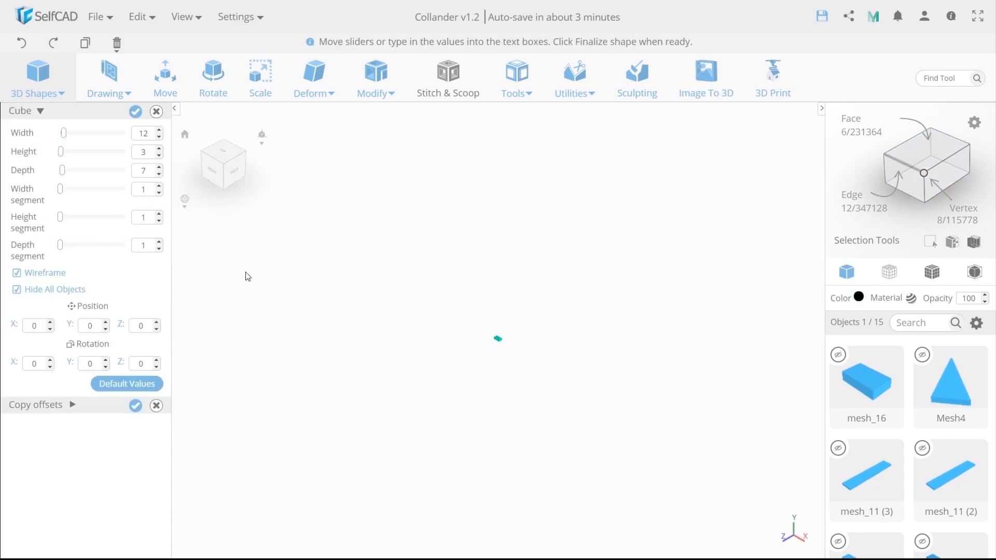
double_click(144, 134)
click(136, 112)
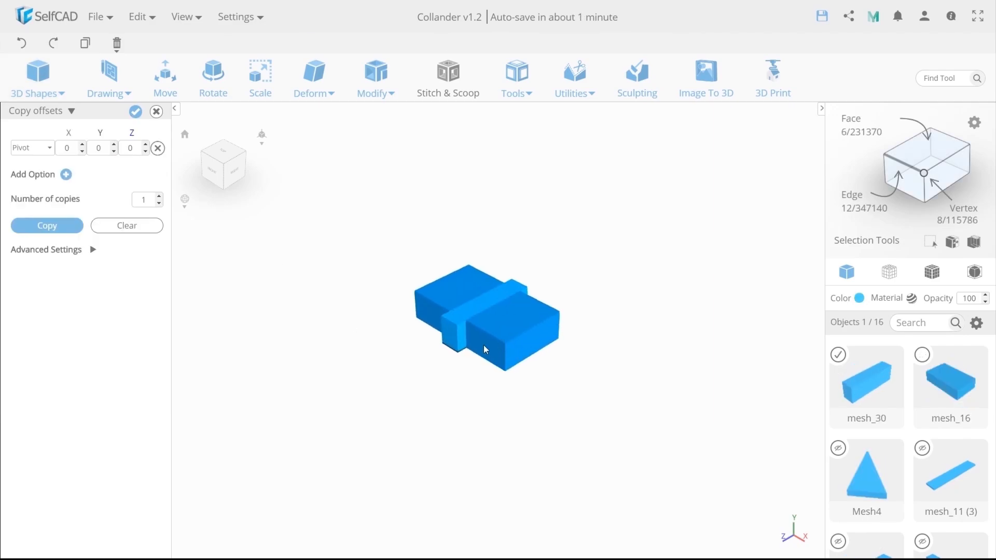
click(167, 83)
drag(506, 342, 550, 381)
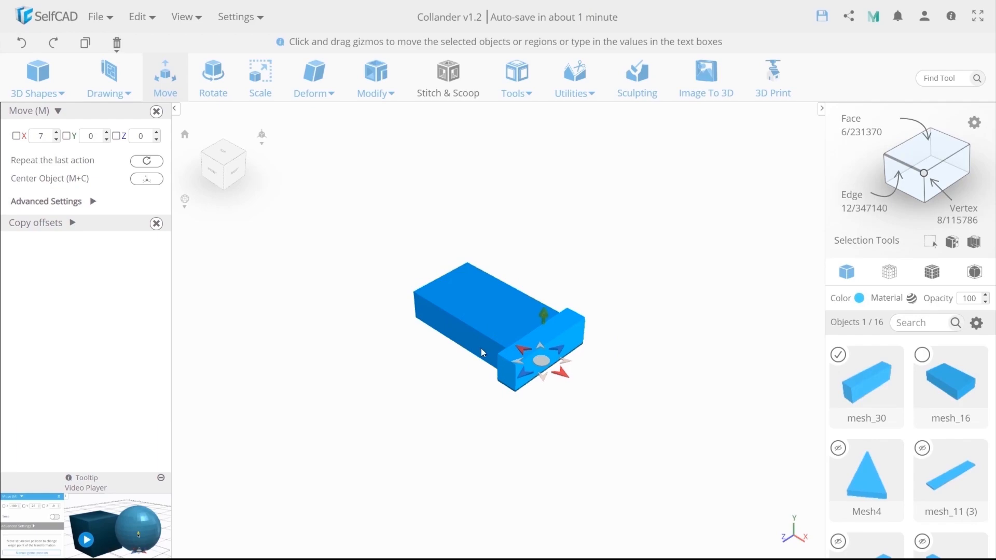
- Merge the small block and the crossbar into one T-shaped object
shift+click(483, 363)
click(575, 85)
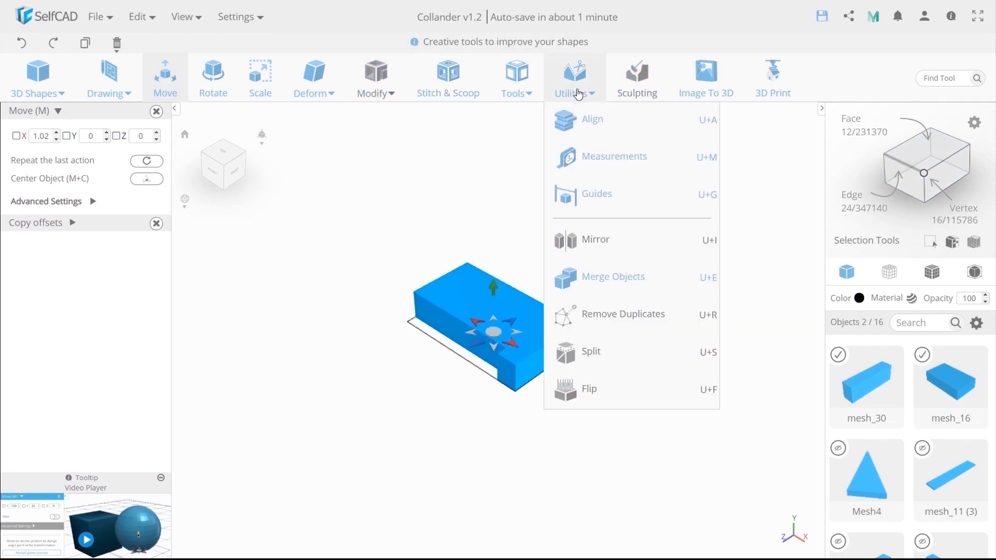
click(587, 278)
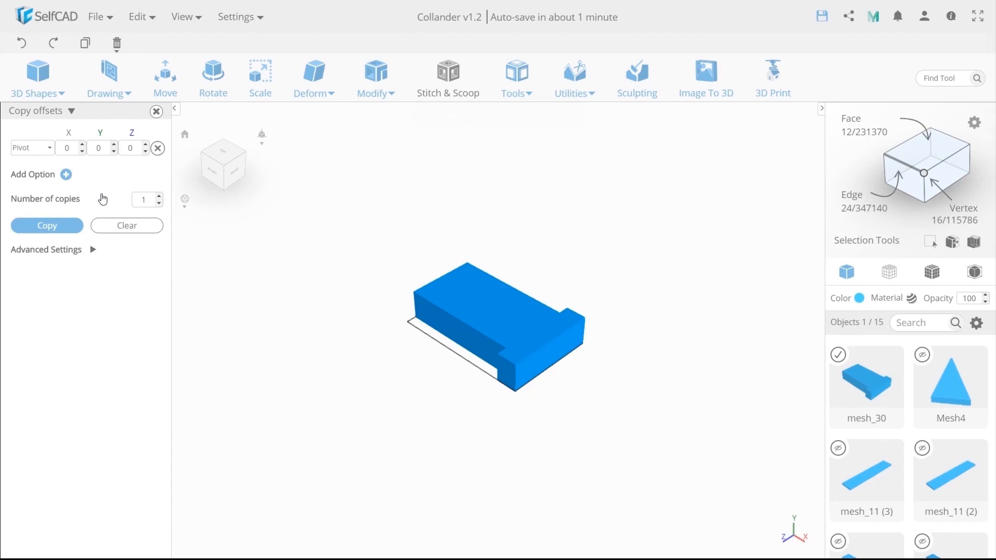
- Copy the T-shaped object once in place with the Position offset and isolate the copy
click(39, 148)
click(23, 161)
click(26, 226)
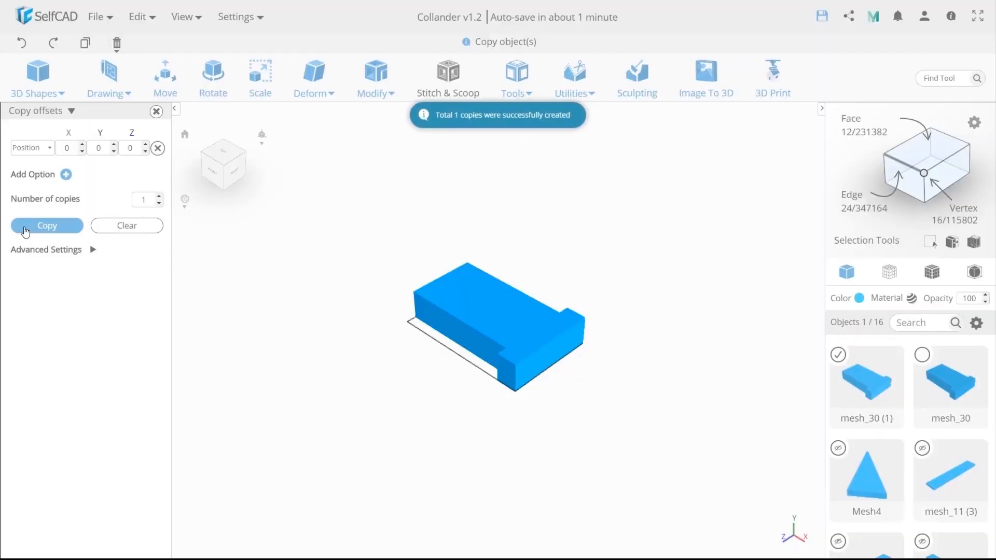
click(976, 322)
click(973, 387)
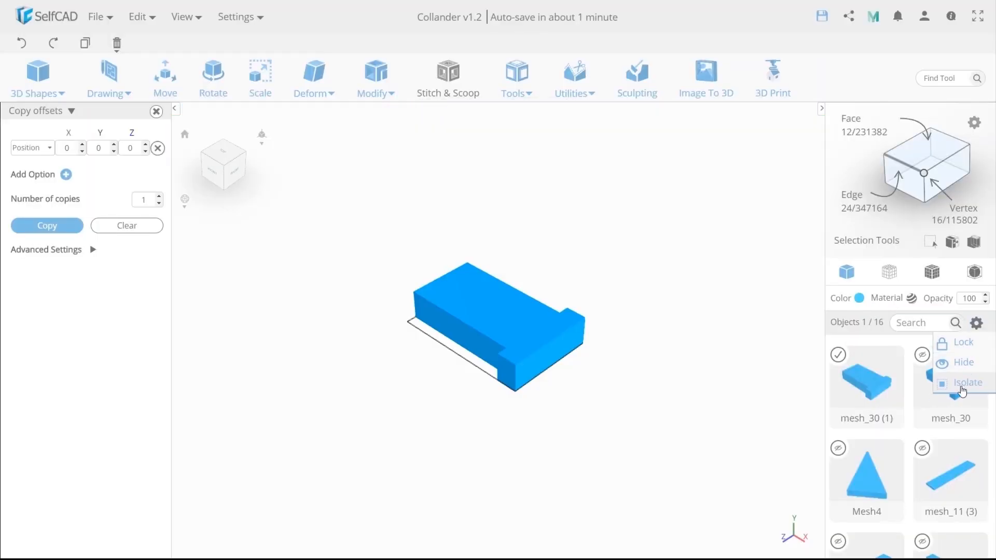
- Thicken the copied T-shape's crossbar to 3.5 in X by scaling its inner and outer faces, and scale the whole copy to 11 in Z
drag(599, 383, 728, 376)
scroll(547, 327, up, 5)
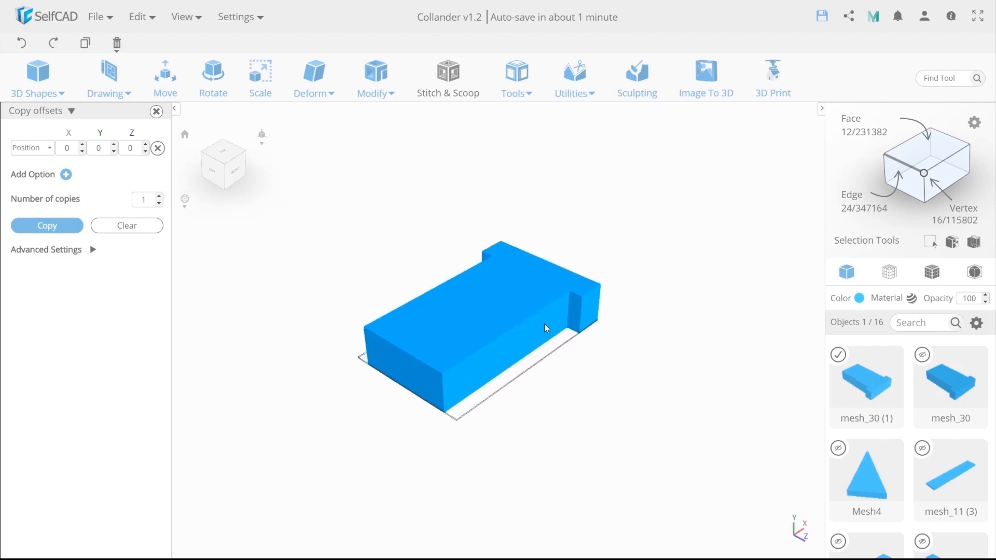
click(932, 150)
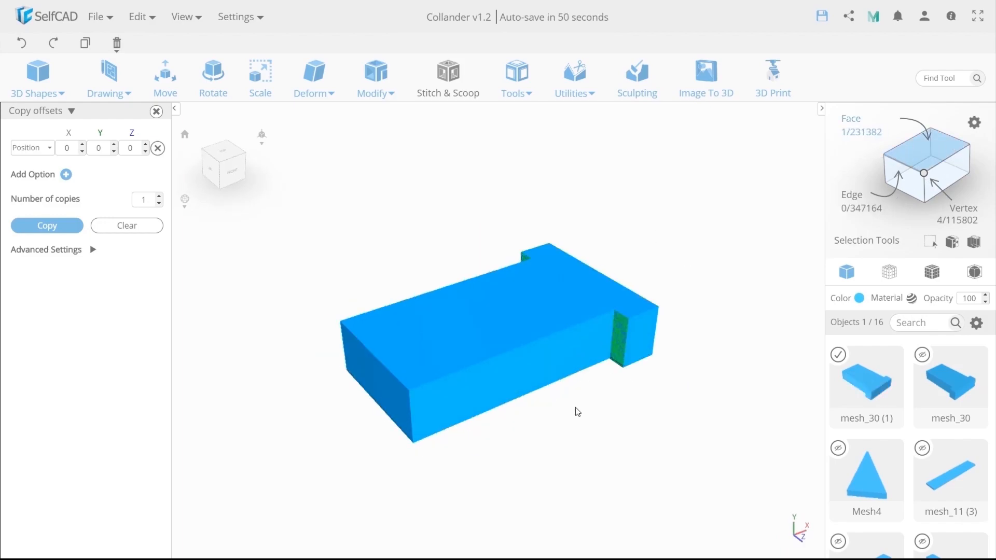
drag(663, 413, 624, 412)
click(558, 420)
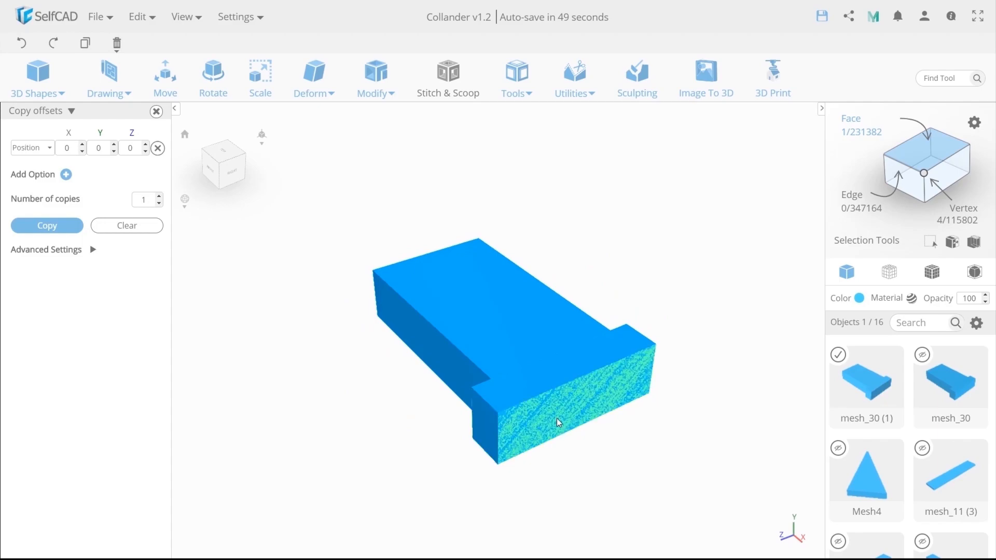
drag(357, 410, 421, 407)
click(259, 103)
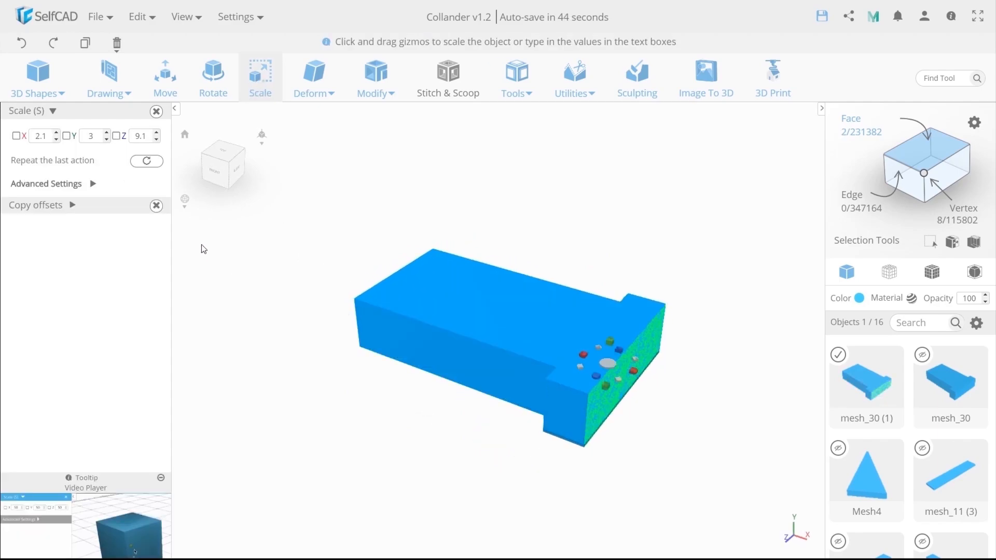
double_click(41, 137)
text(3.5)
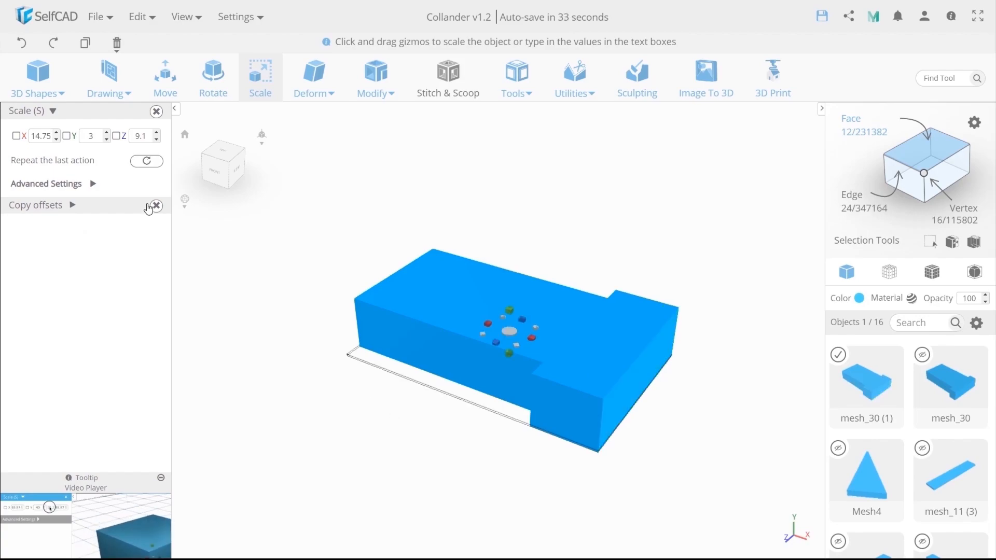
double_click(138, 137)
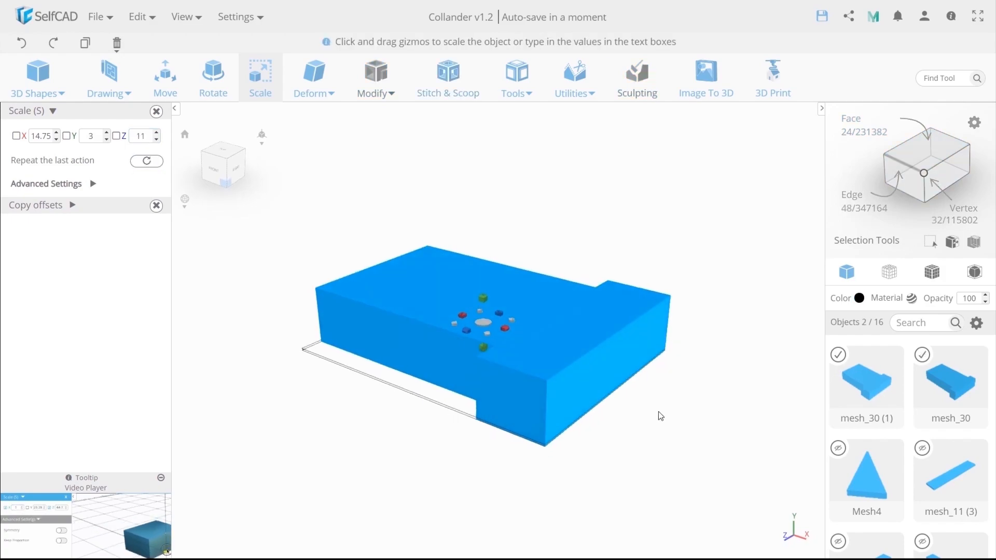
- Scale both T-shaped objects to 1.5 in Y and end their isolation so the other parts show again
double_click(90, 141)
text(1.5)
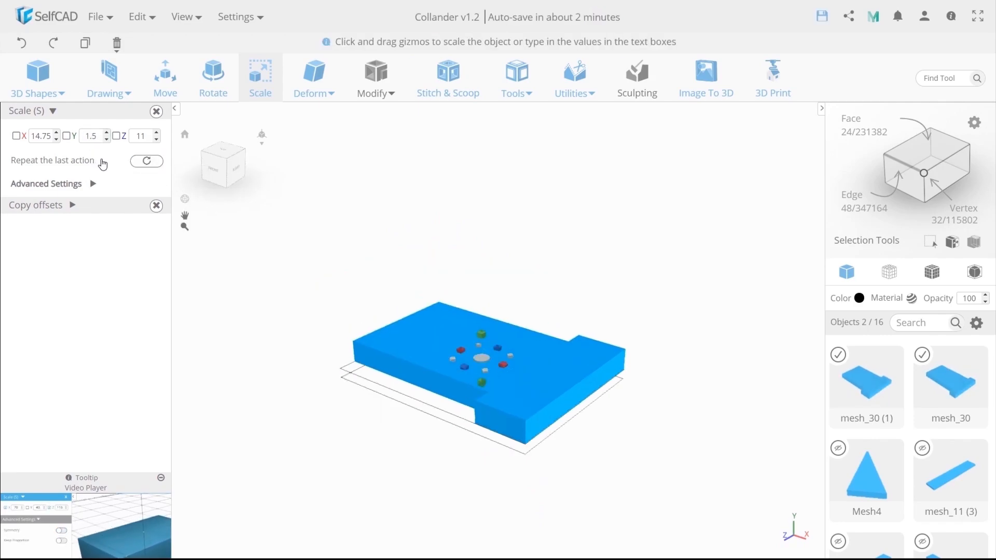
click(974, 321)
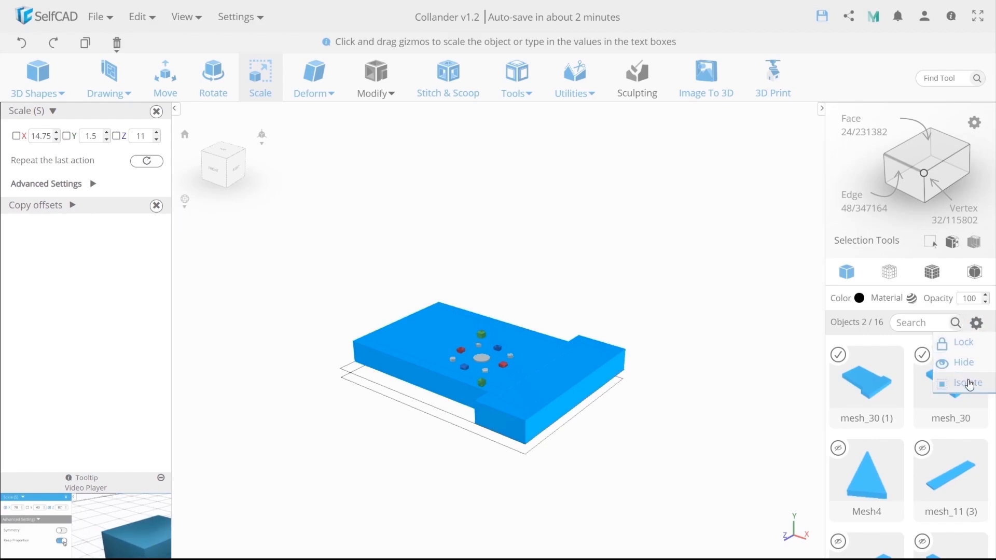
click(969, 384)
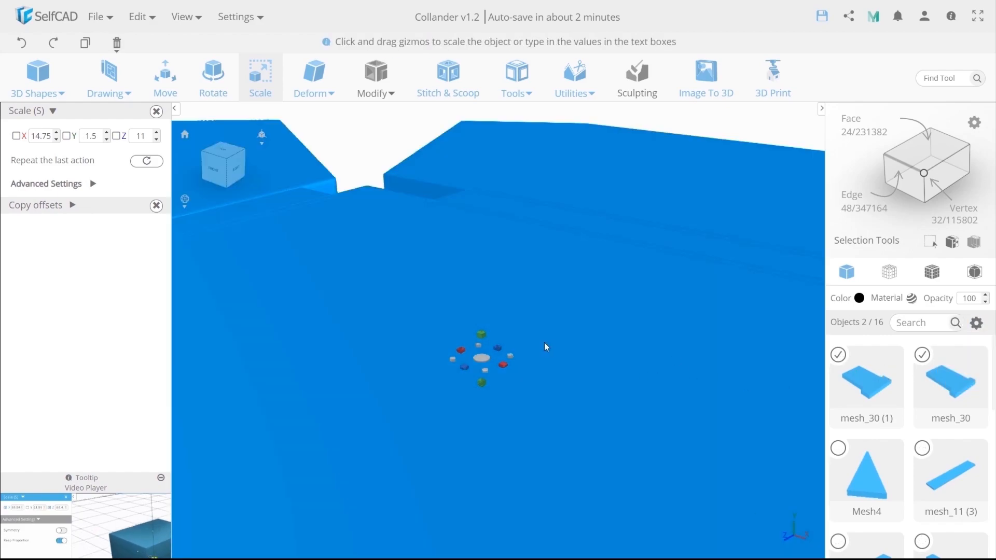
- Move both T-shaped objects to the gap beside the triangular corner piece, near X 50 and Z 54, and set Y to 2
click(165, 83)
scroll(454, 341, down, 5)
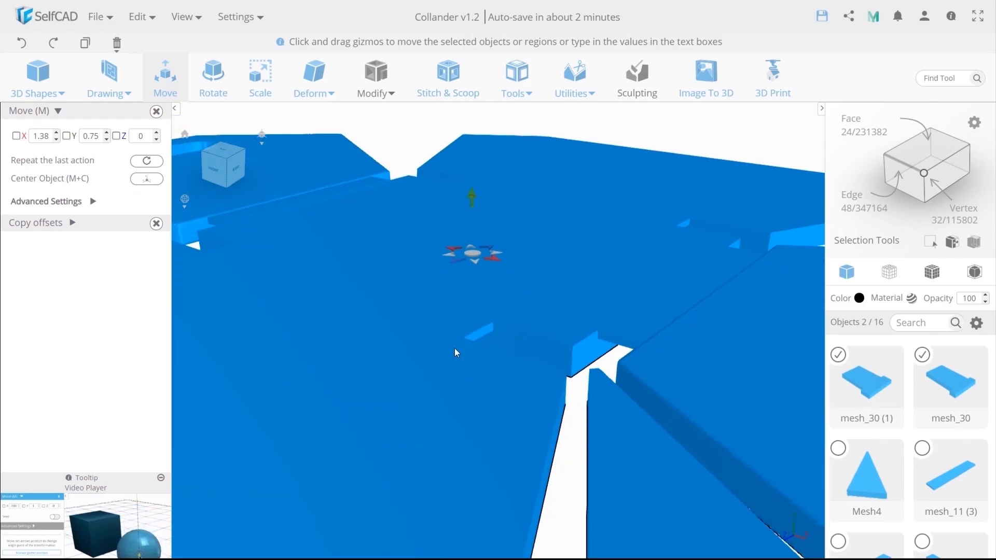
scroll(453, 362, up, 2)
drag(469, 274, 499, 504)
scroll(477, 457, up, 3)
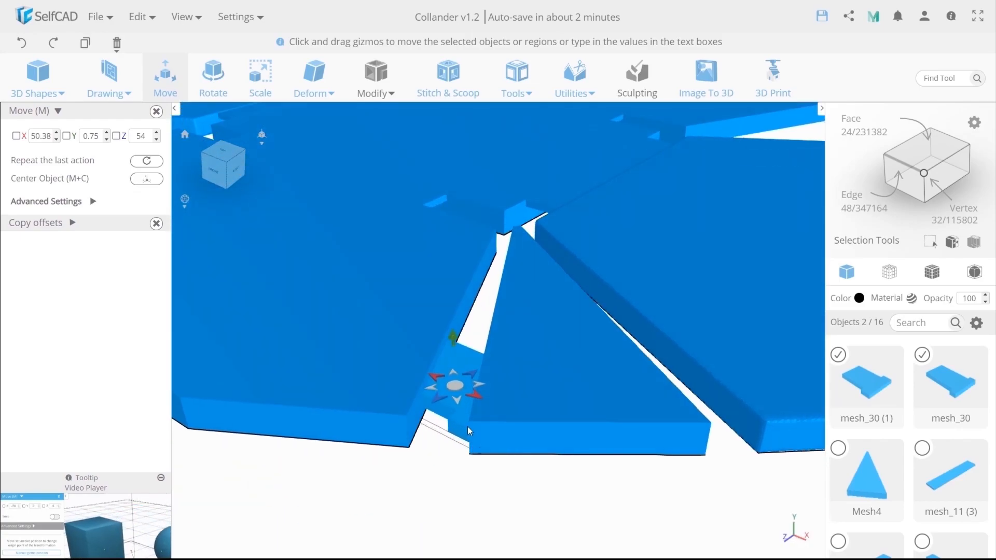
double_click(90, 137)
text(2)
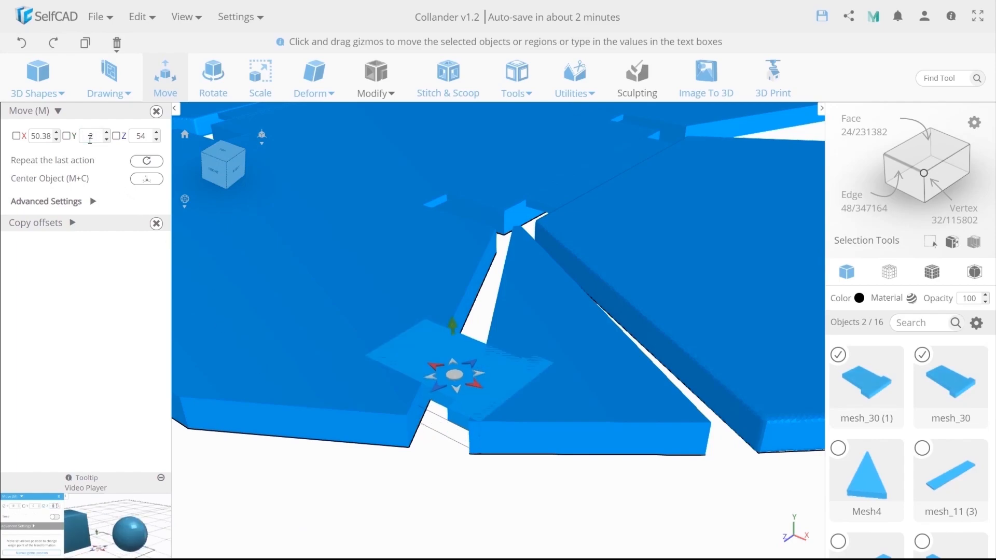
- Rotate both T-shaped objects 180 degrees about Y at the gap beside the triangular corner piece
text(r)
click(92, 136)
text(1)
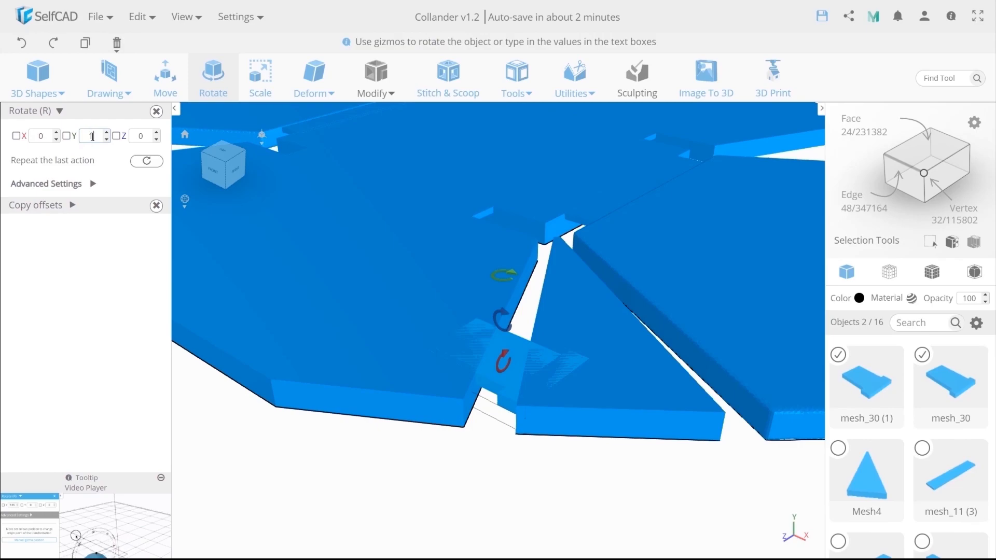
text(80)
key(Return)
right_drag(300, 381, 333, 378)
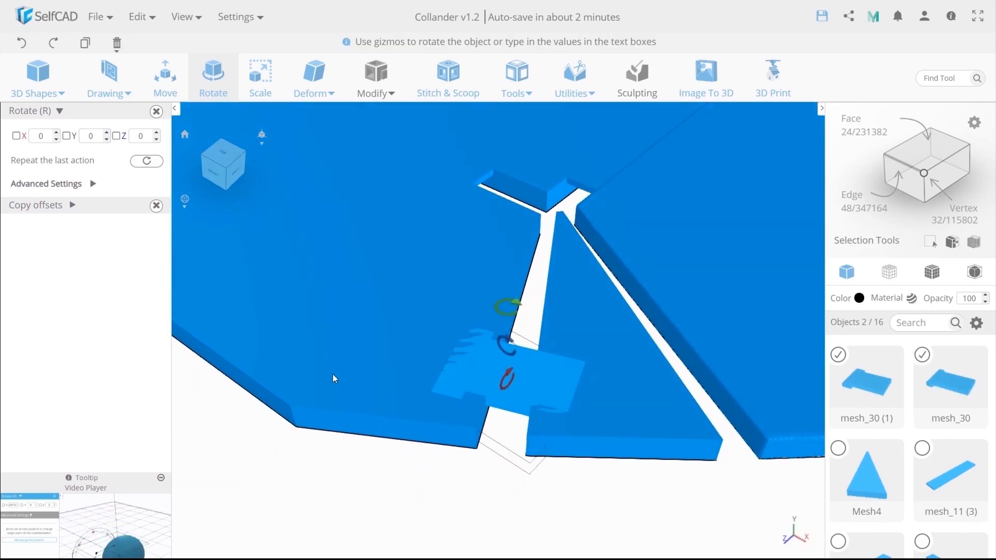
key(m)
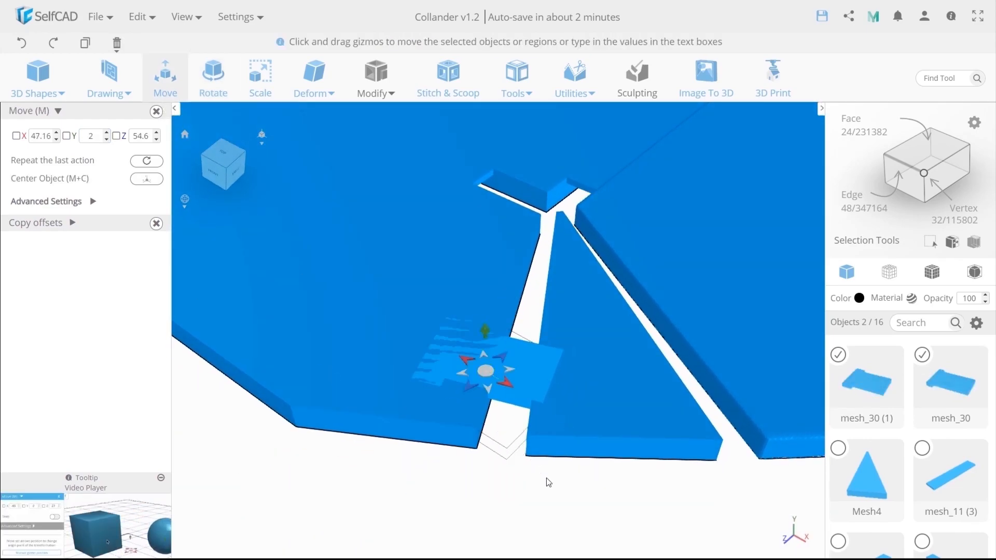
- Rename the enlarged T-shaped copy as Difference and the original T-shaped object as Connector
click(514, 495)
click(506, 400)
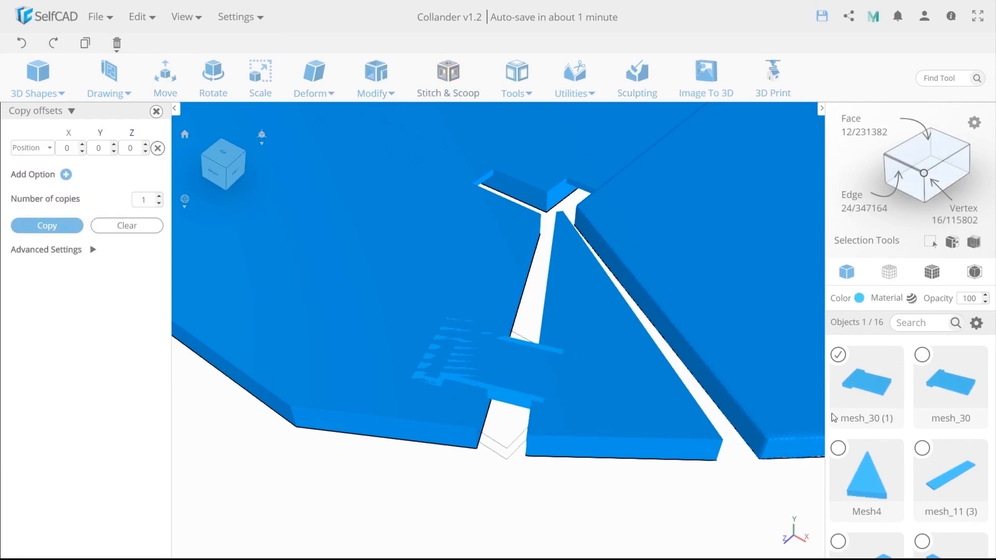
double_click(868, 417)
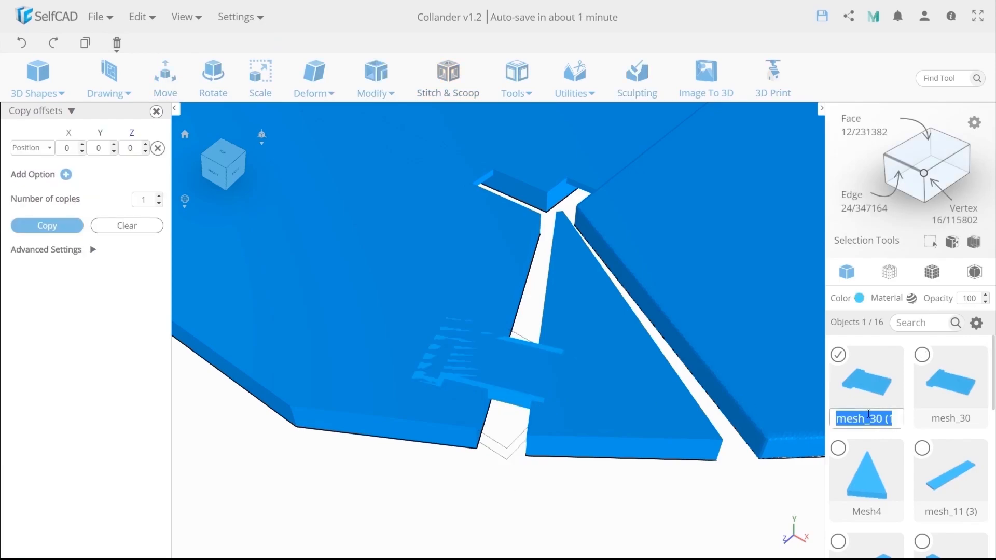
text(Difference)
key(Return)
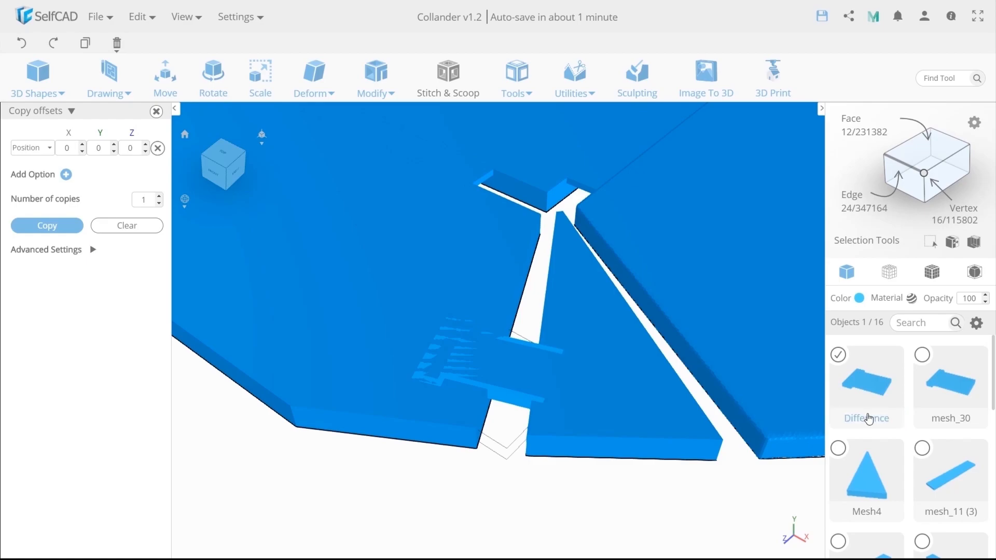
click(748, 491)
double_click(949, 417)
text(Connector)
key(Return)
scroll(521, 482, down, 2)
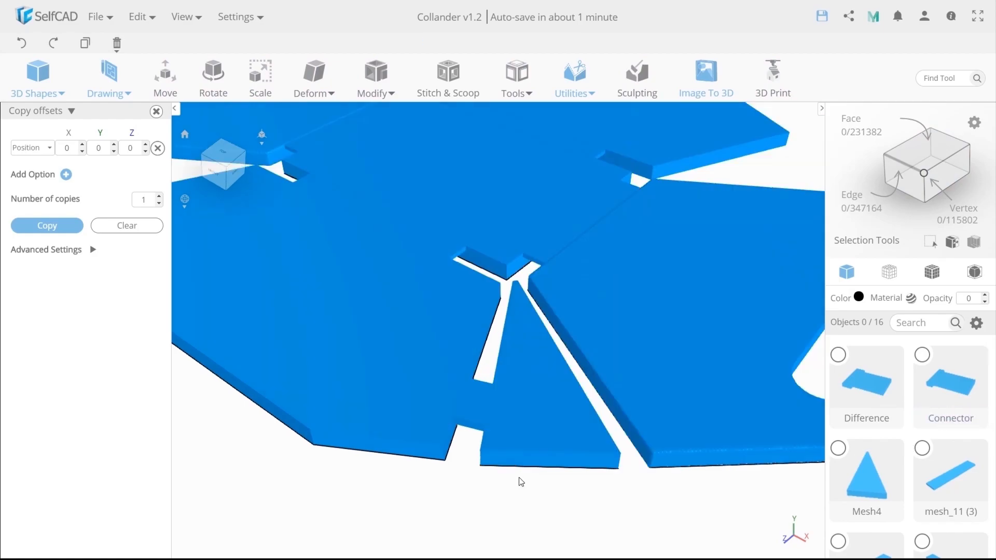
- Copy the thin bar between base plate and wall, move it into the gap beside the triangular piece and rotate it to fit
click(536, 250)
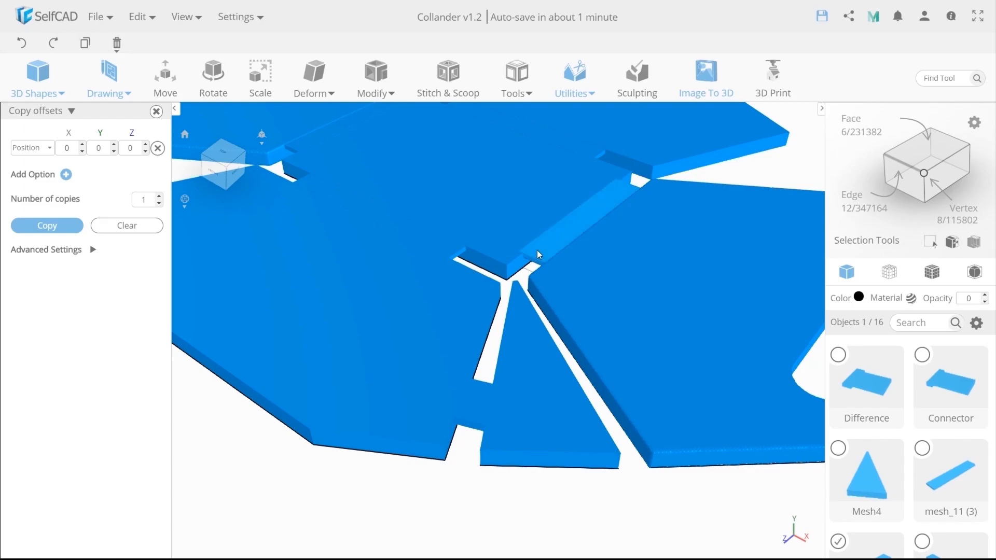
click(45, 225)
drag(584, 222, 485, 357)
key(r)
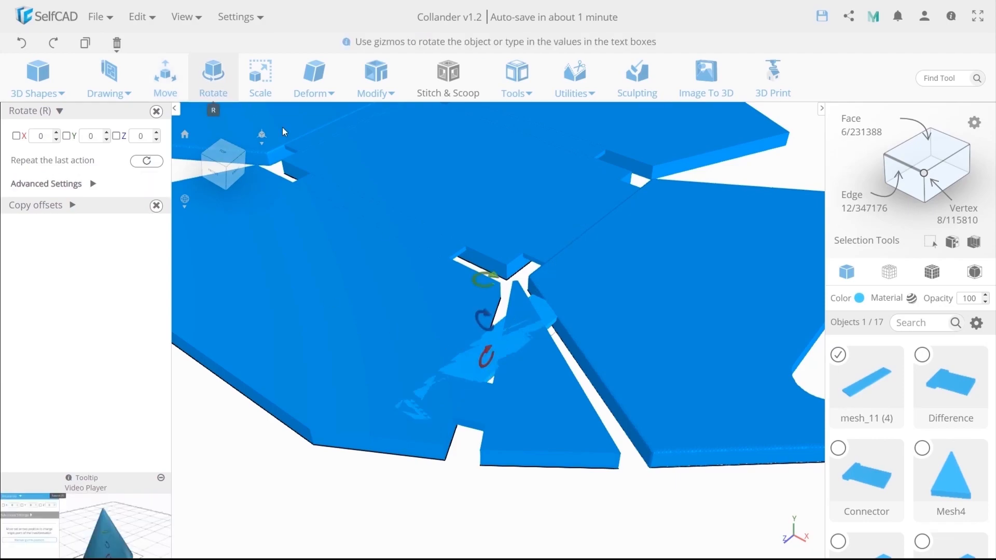
drag(482, 284, 462, 311)
click(164, 78)
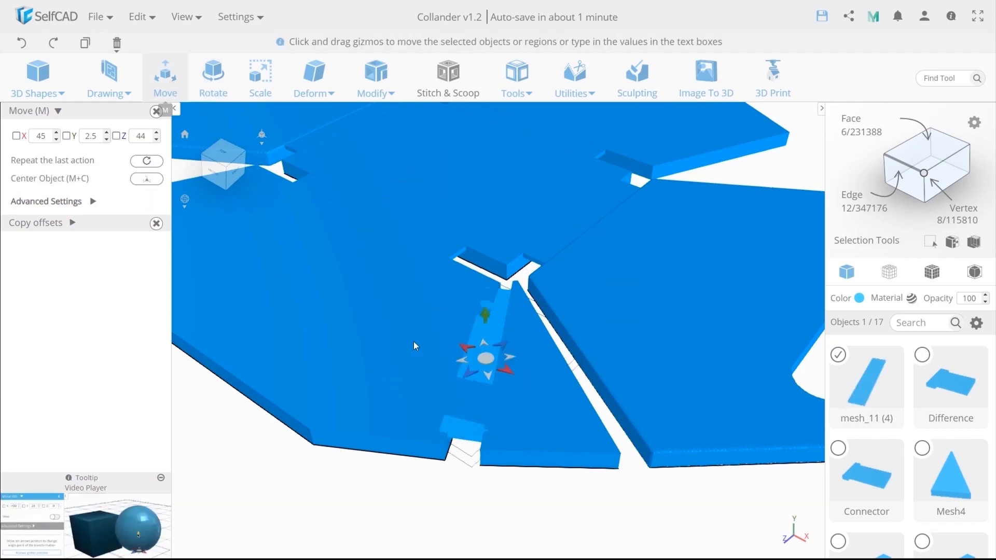
- Copy the placed bar, move the copy to the gap on the triangular piece's other side and rotate it to follow that gap
click(76, 223)
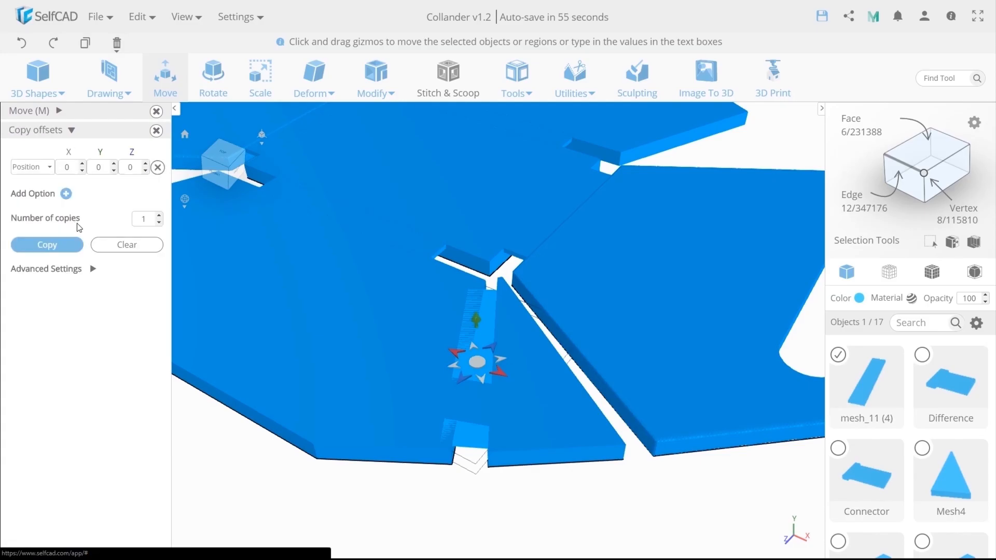
click(46, 244)
drag(476, 362, 567, 352)
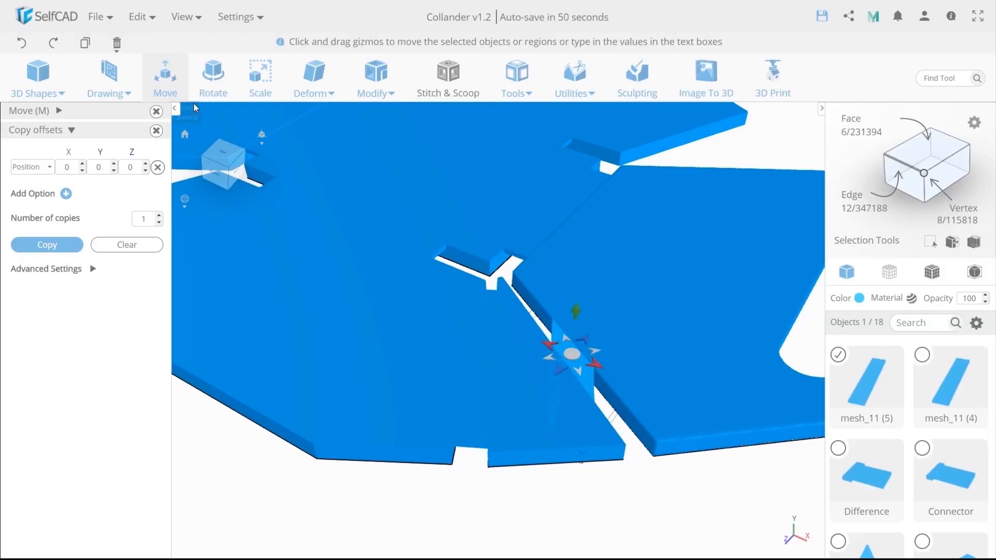
key(r)
drag(621, 336, 347, 419)
click(504, 519)
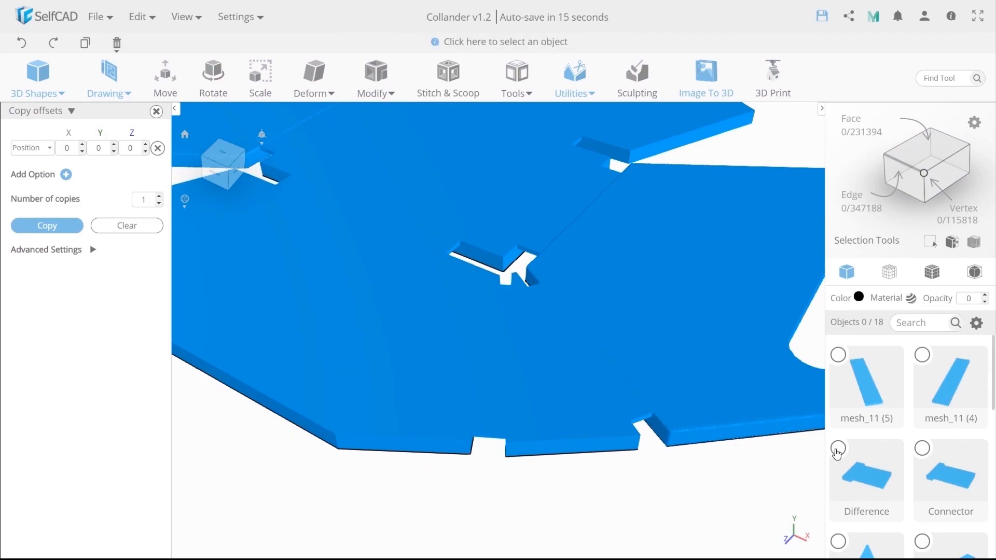
- Scale the Difference object taller in Y
click(838, 449)
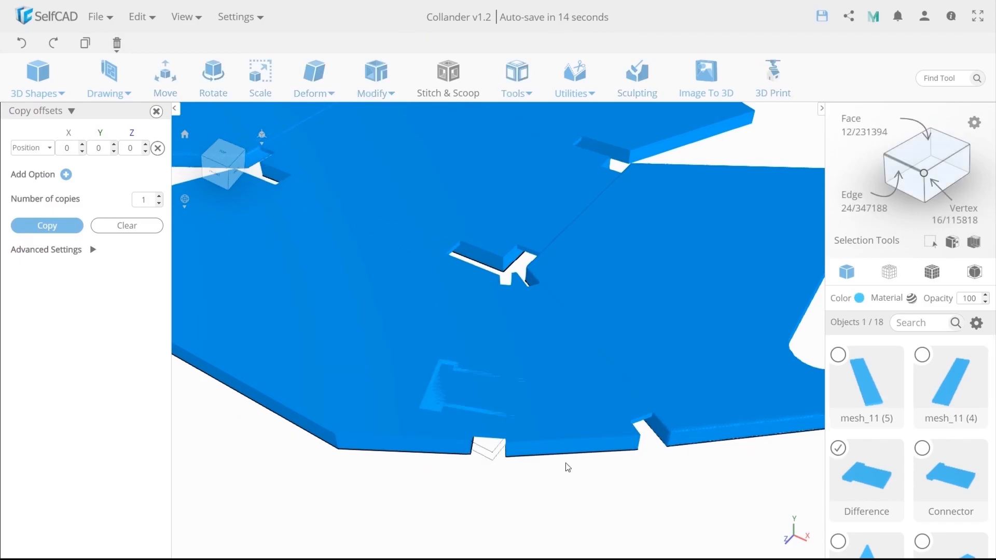
click(267, 97)
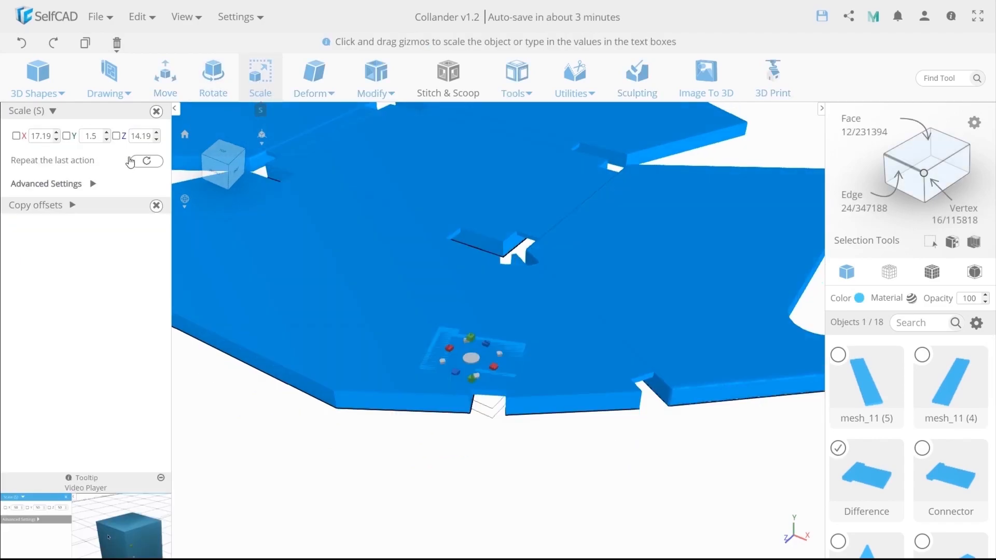
double_click(91, 135)
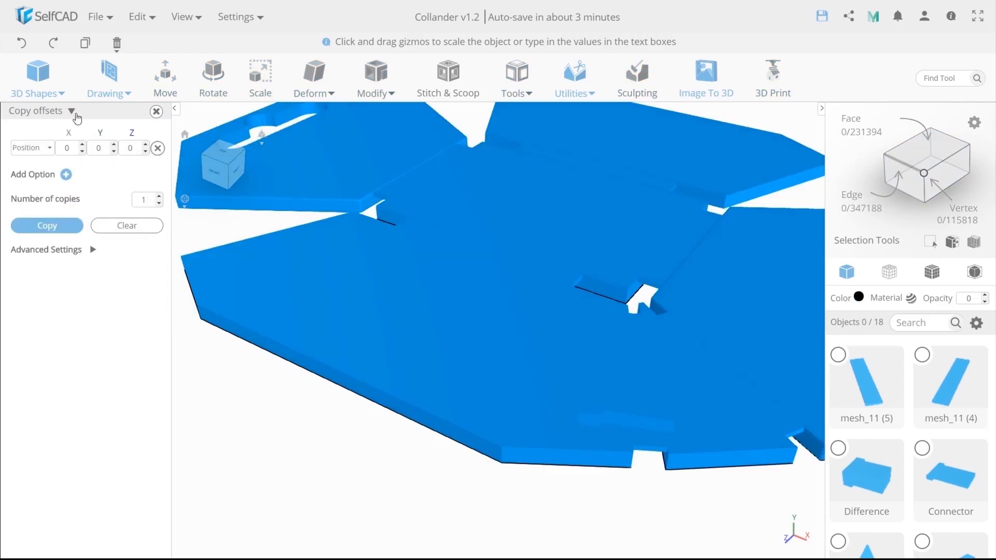
- Create a block from a cube with width 3.5, height 6 and depth 10
click(37, 78)
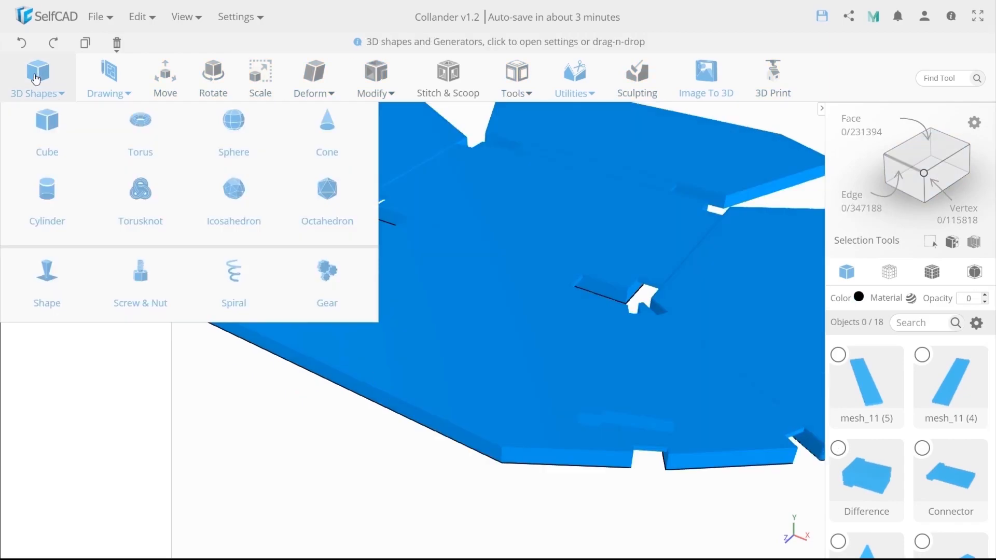
click(28, 131)
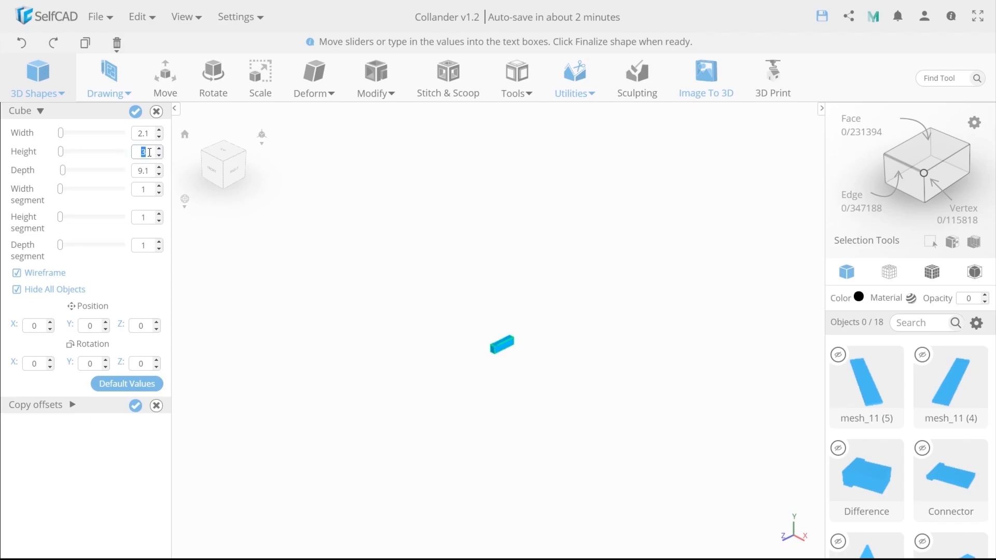
text(6)
double_click(140, 135)
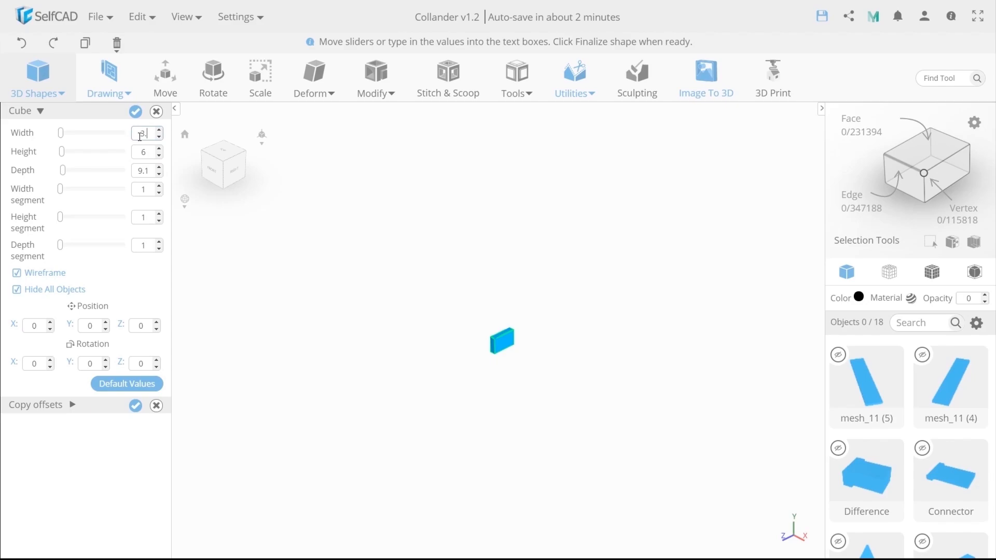
key(Return)
double_click(142, 171)
text(10)
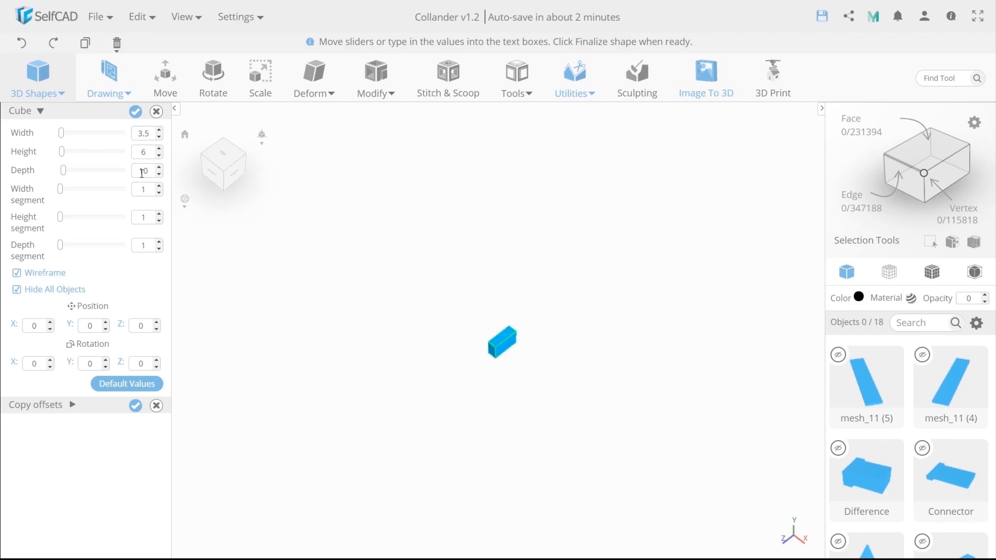
click(136, 112)
scroll(438, 328, up, 5)
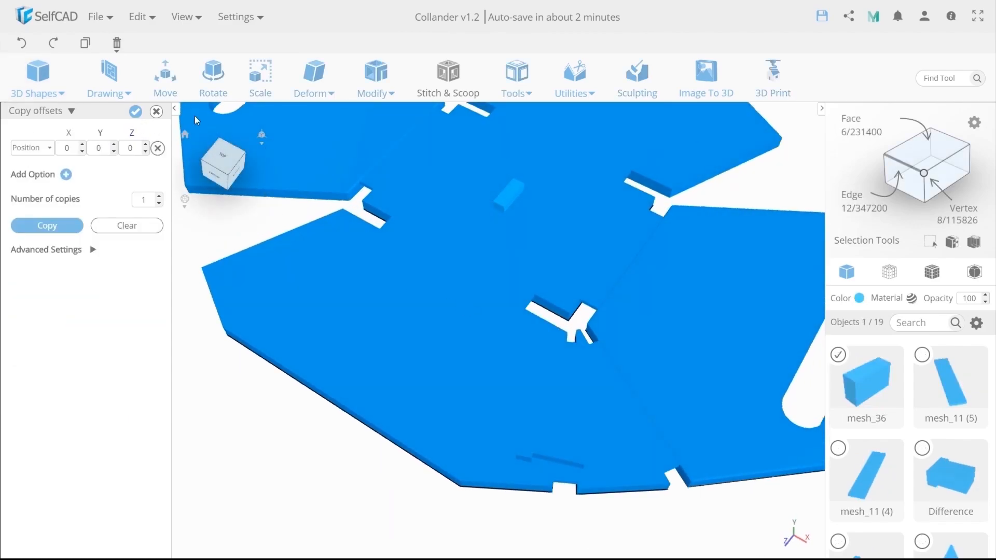
- Move the new block from the base plate onto the front wall, near the Difference object
click(165, 75)
drag(509, 208, 451, 441)
right_drag(424, 497, 529, 487)
scroll(529, 466, up, 2)
right_drag(524, 420, 537, 410)
drag(537, 408, 520, 414)
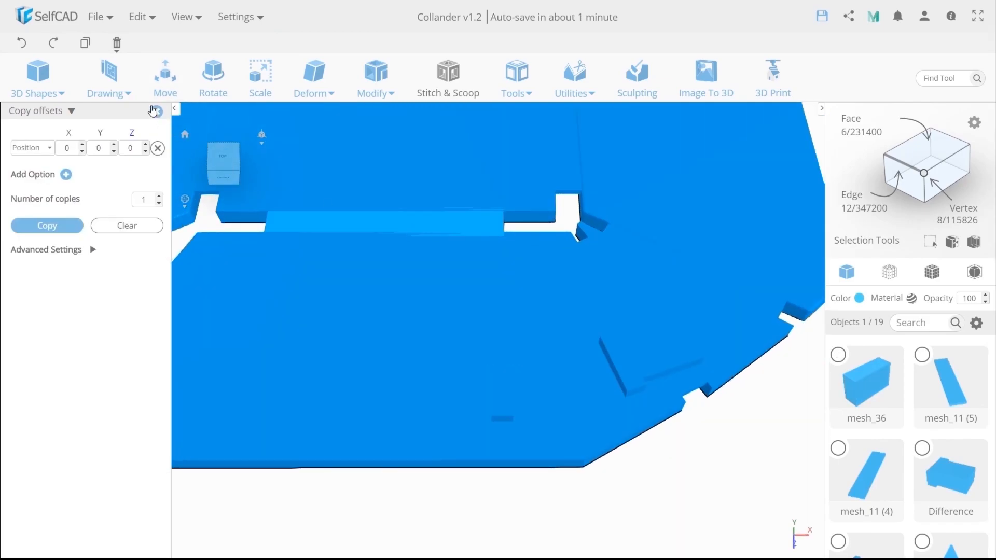
- Check the X position of the right edge of the bar joining the base plate to the front wall, using a Right move origin
click(168, 84)
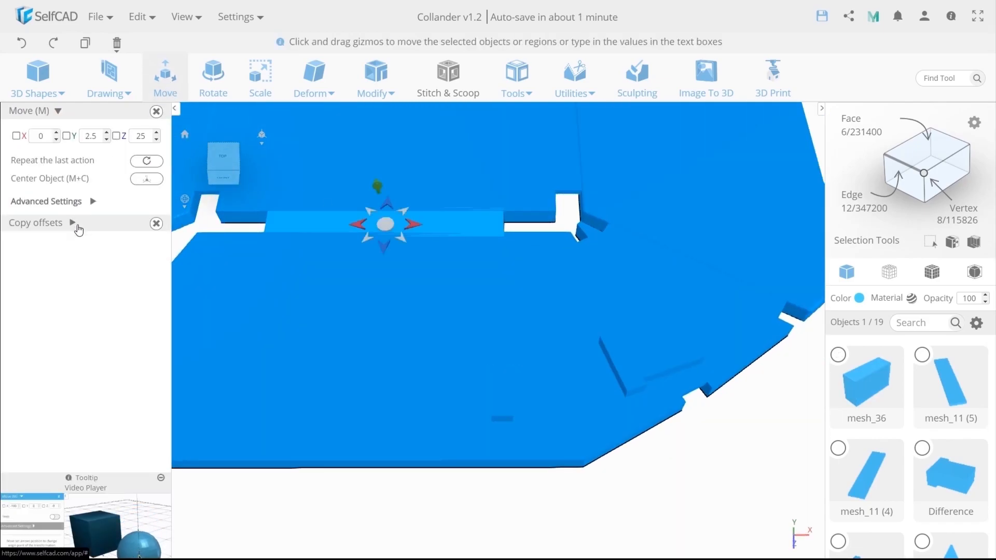
click(92, 203)
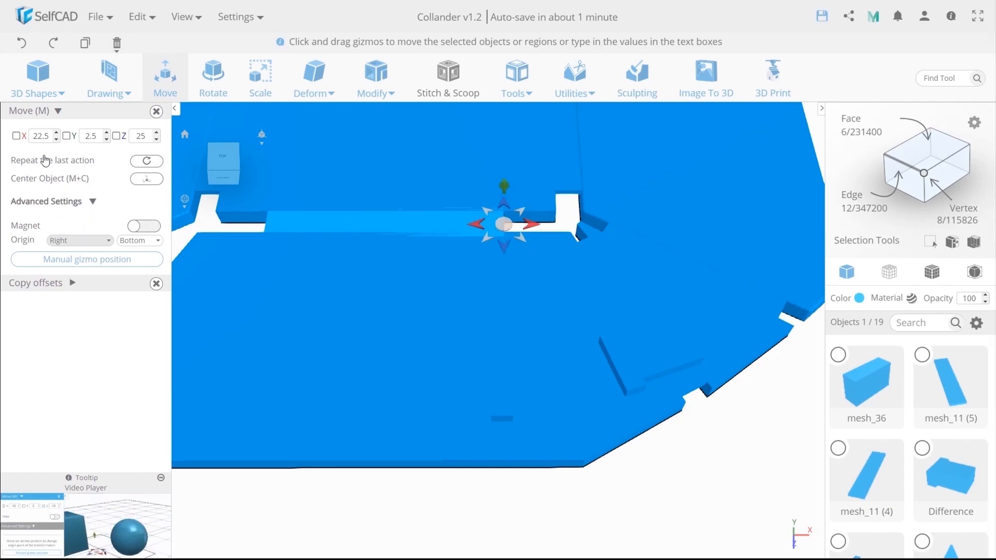
double_click(41, 135)
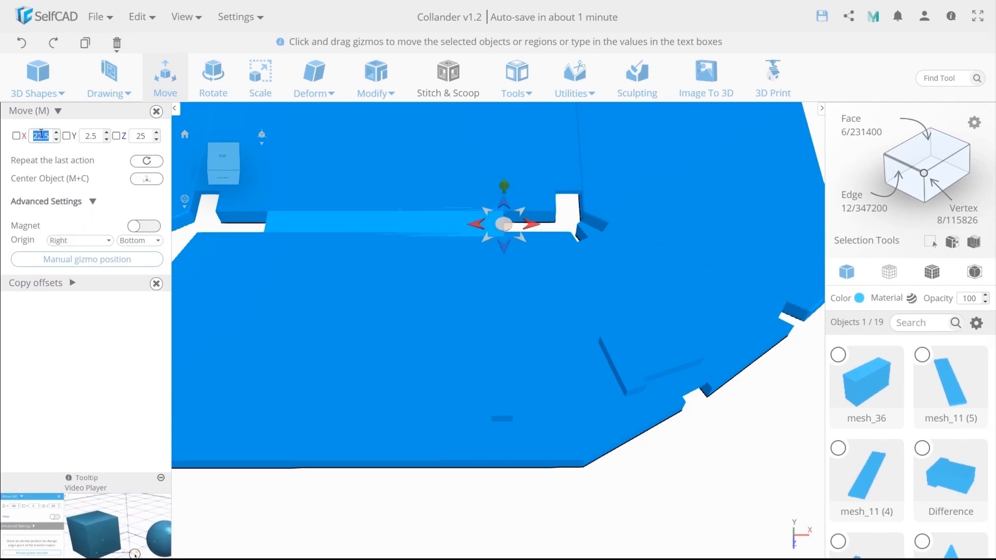
click(567, 220)
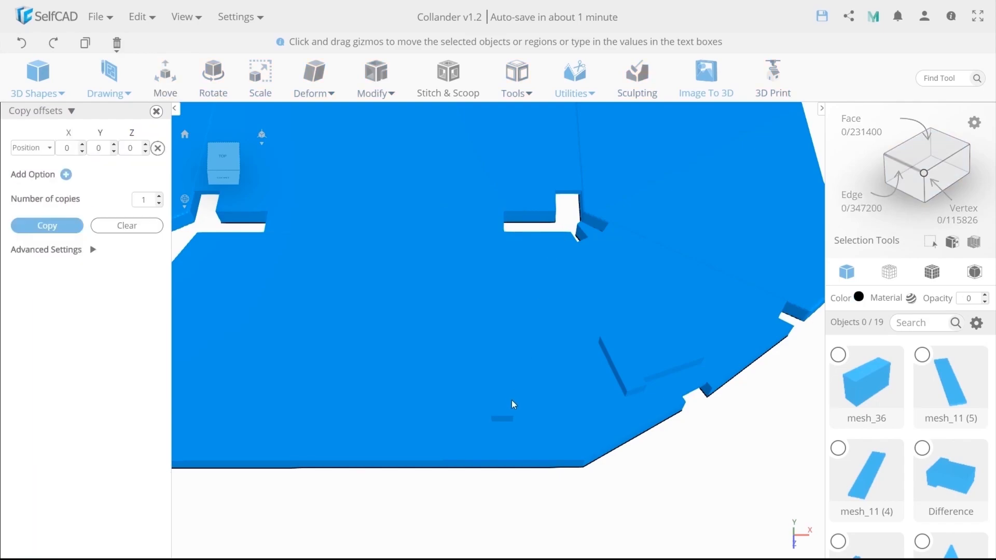
- Move the new block on the front wall to X 22.5
click(507, 407)
click(165, 78)
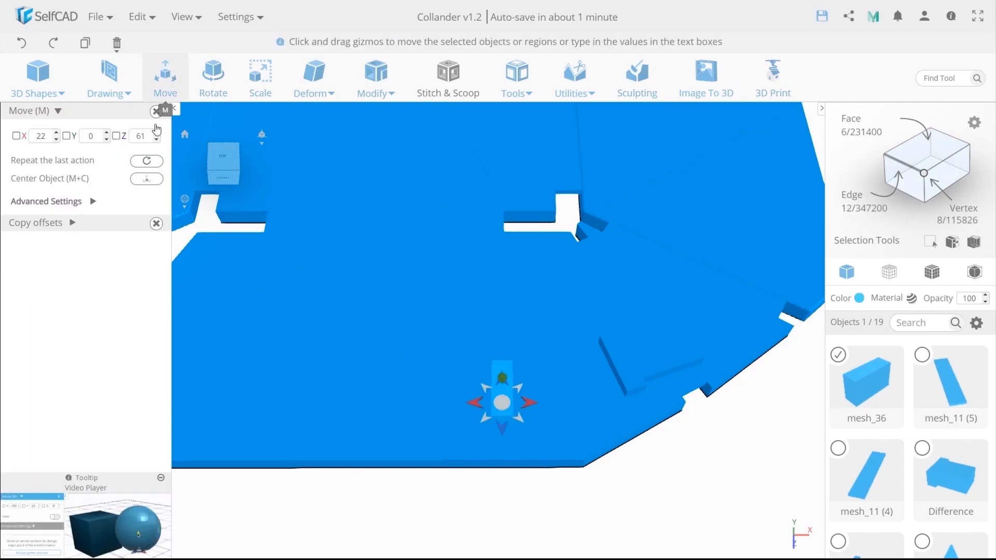
double_click(41, 138)
text(22.5)
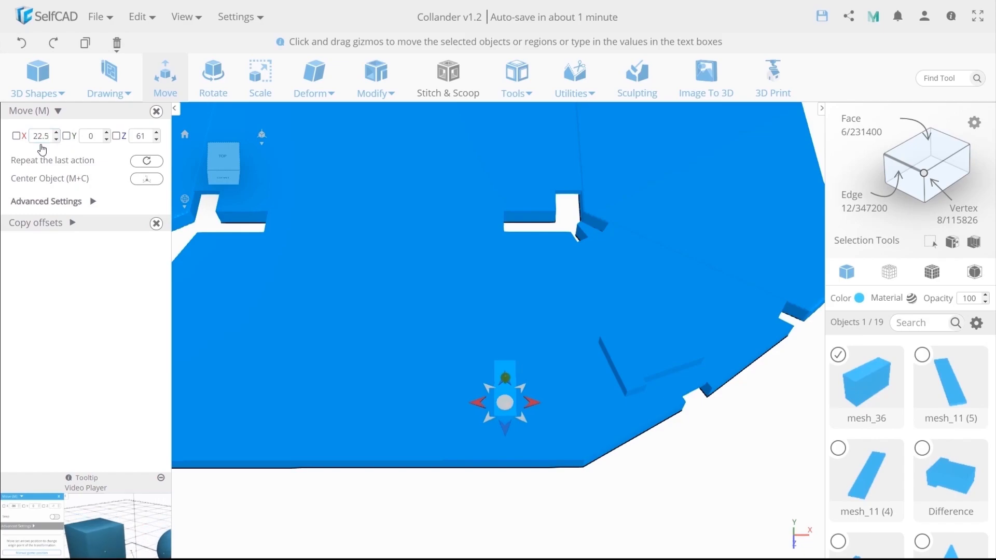
- Rename the bar mesh_11 (5) as Bending 2
drag(597, 363, 620, 343)
double_click(951, 418)
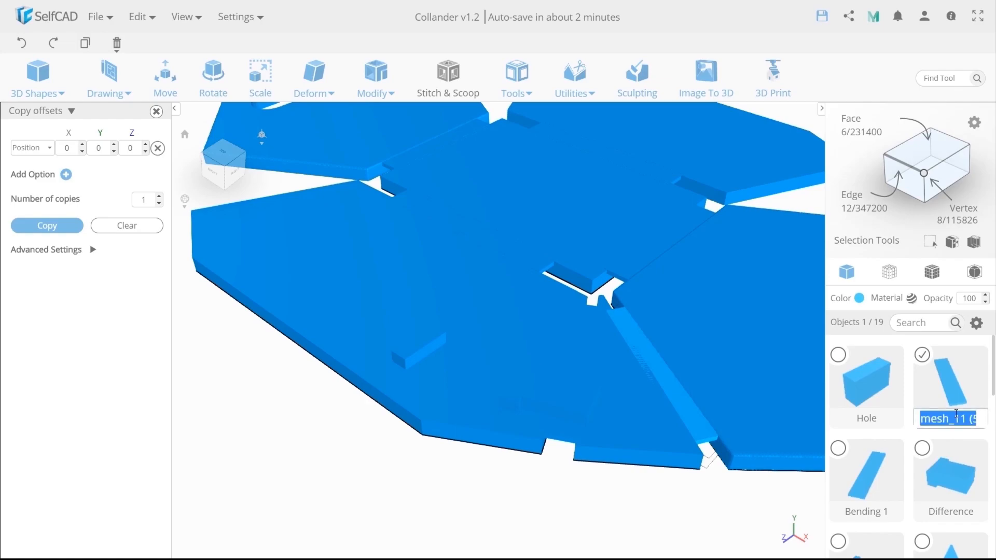
text(Bending)
- Select the Hole, Bending 1, Bending 2, Difference, Connector and Corner objects and make one copy of them in place
drag(532, 474, 655, 400)
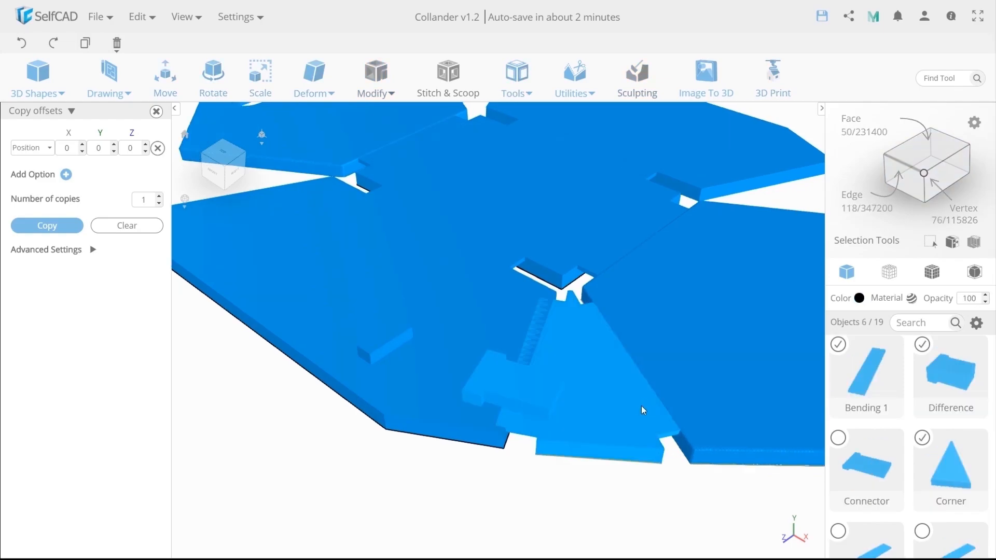
click(838, 438)
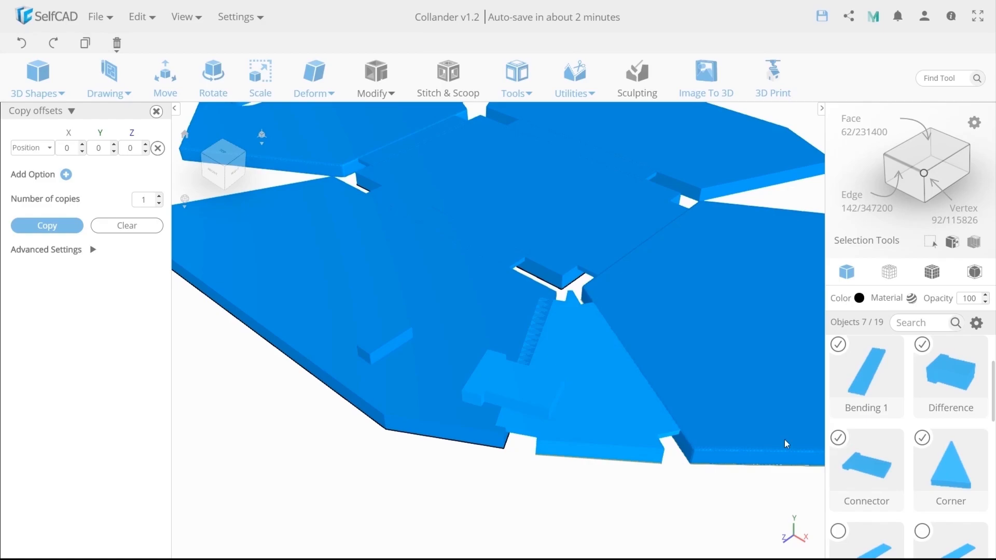
click(384, 343)
scroll(634, 395, down, 3)
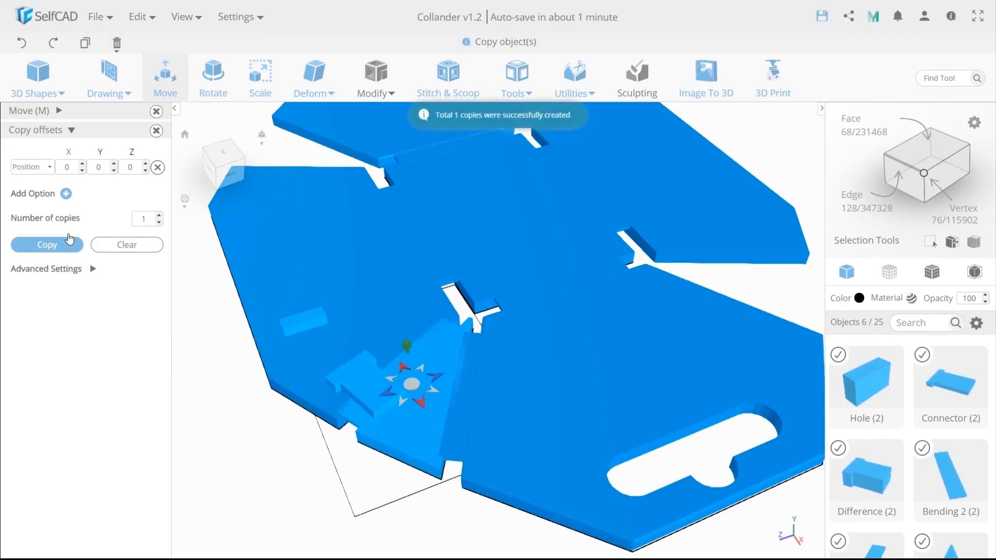
- Move the copied corner set to the opposite side of the plate at Z -44.38
click(77, 112)
click(134, 137)
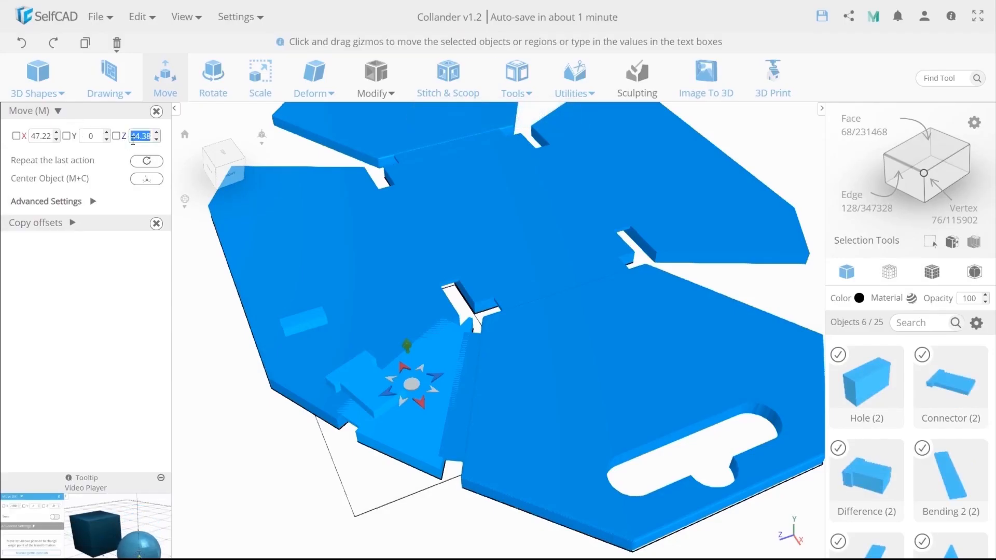
text(-)
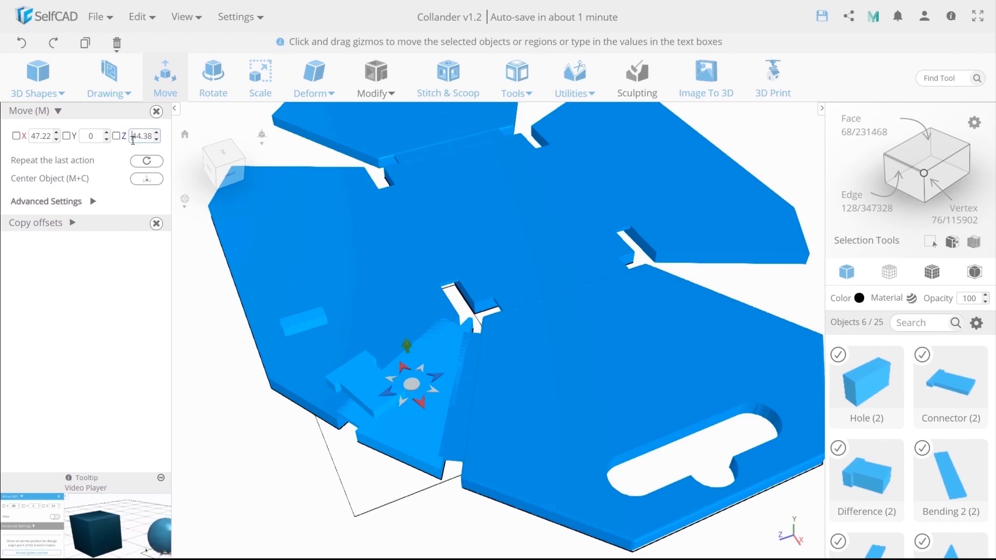
key(Return)
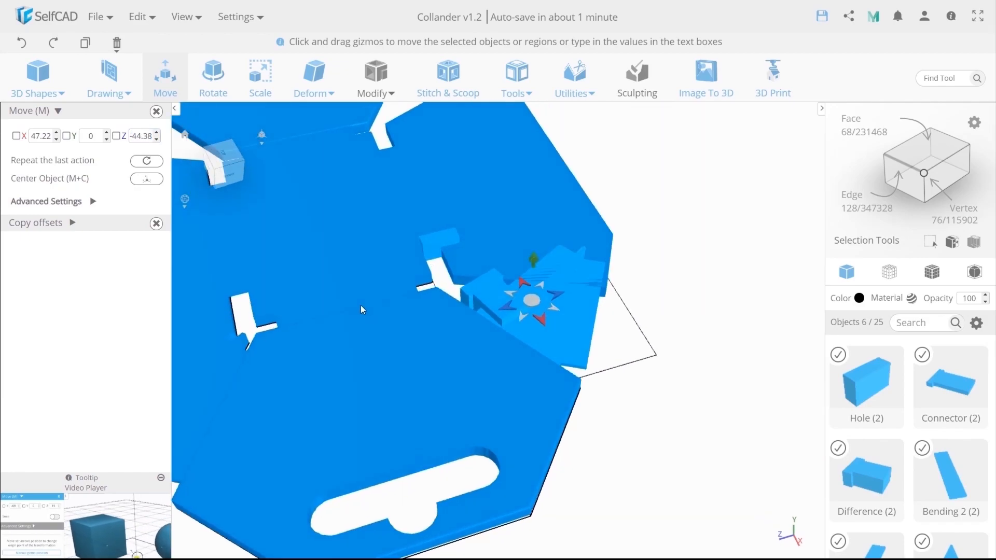
- Group the copied corner pieces and mirror the group along Back / Front
click(143, 27)
click(146, 122)
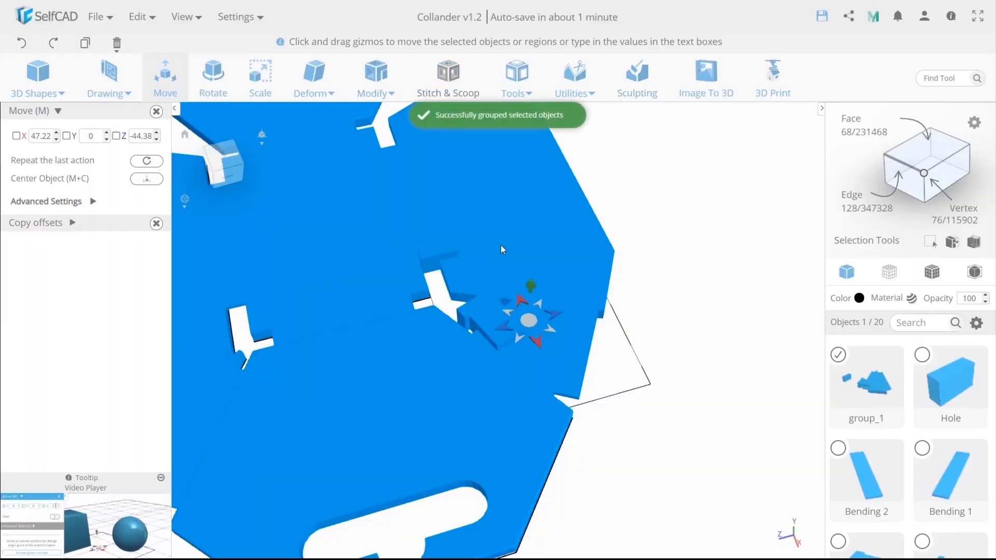
click(574, 85)
click(570, 241)
click(46, 199)
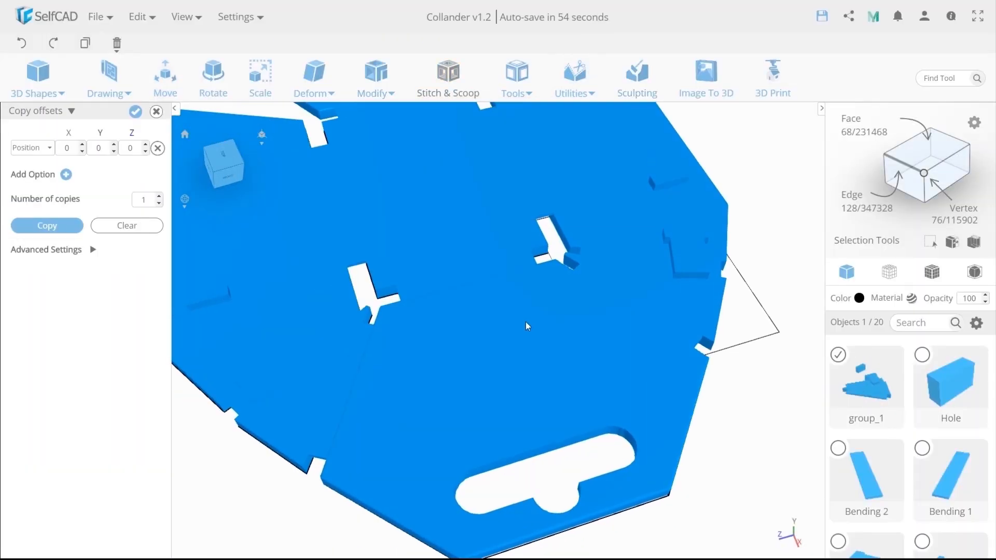
- Group the original corner pieces together with the mirrored set and make one copy of the combined group
middle_drag(525, 322, 619, 319)
middle_drag(455, 384, 516, 414)
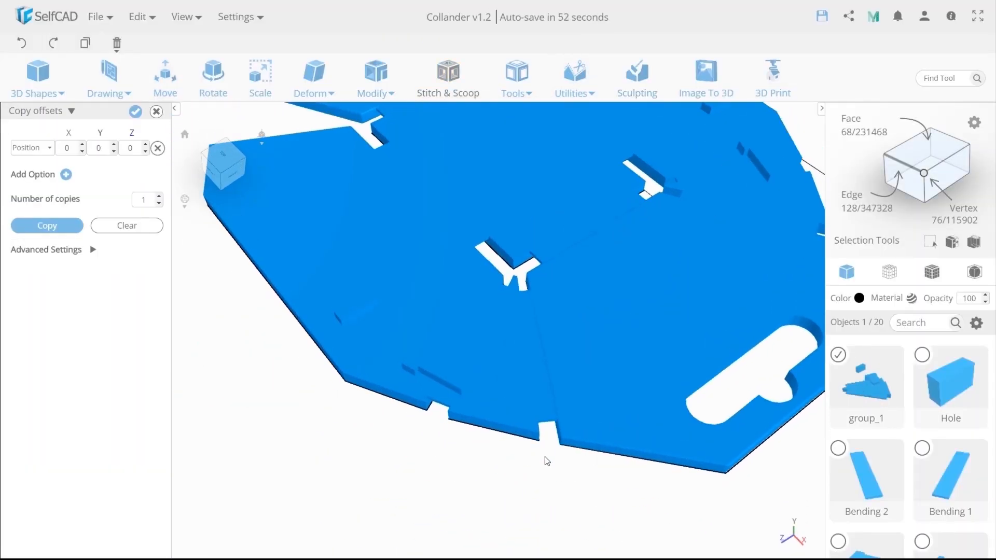
click(447, 370)
scroll(930, 470, down, 2)
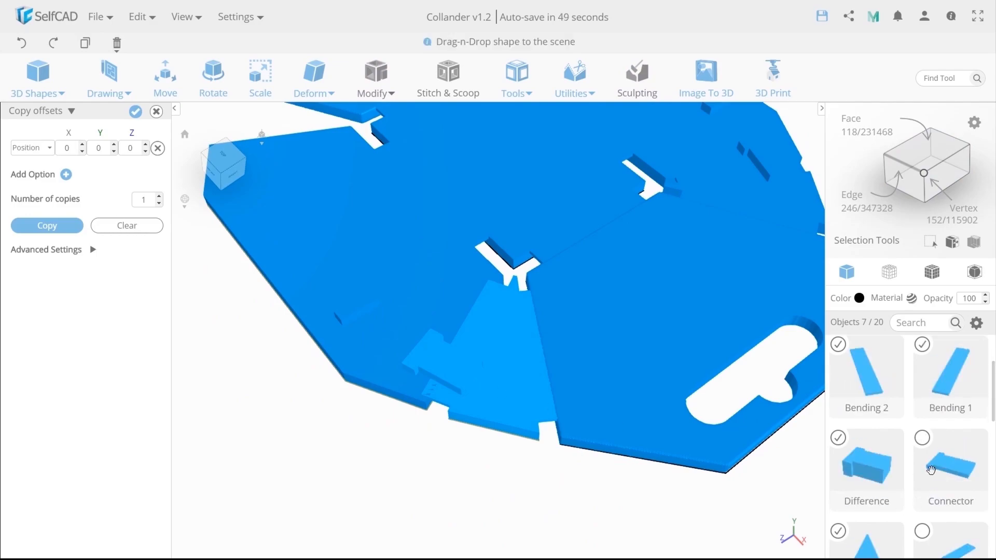
middle_drag(360, 313, 547, 172)
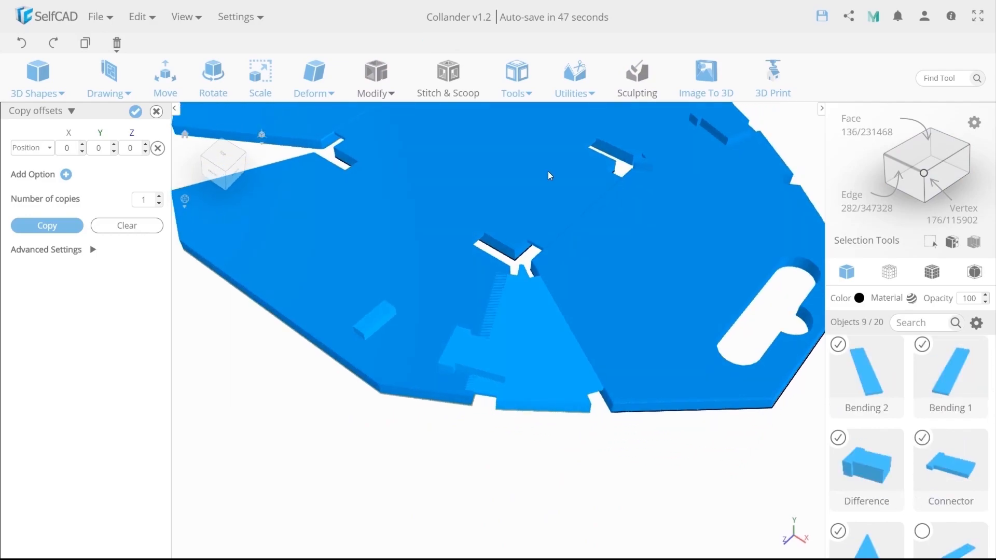
click(142, 16)
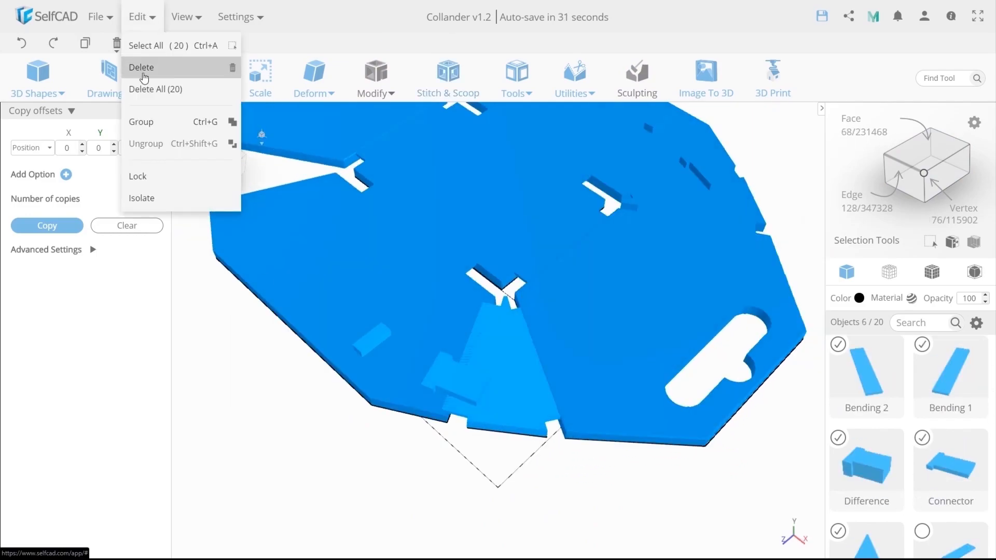
click(145, 119)
click(47, 225)
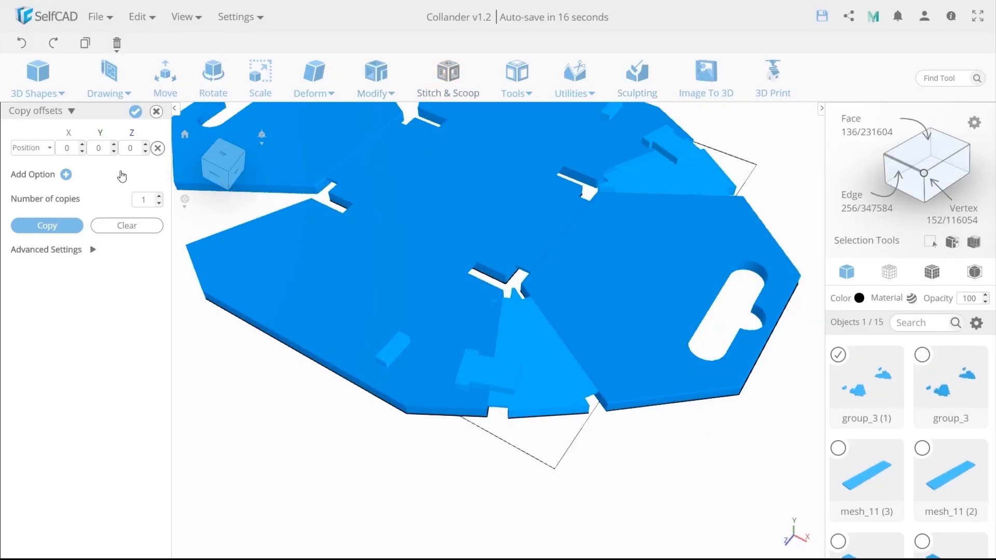
- Move the copied group to the other end of the plate at X -47.22
click(165, 83)
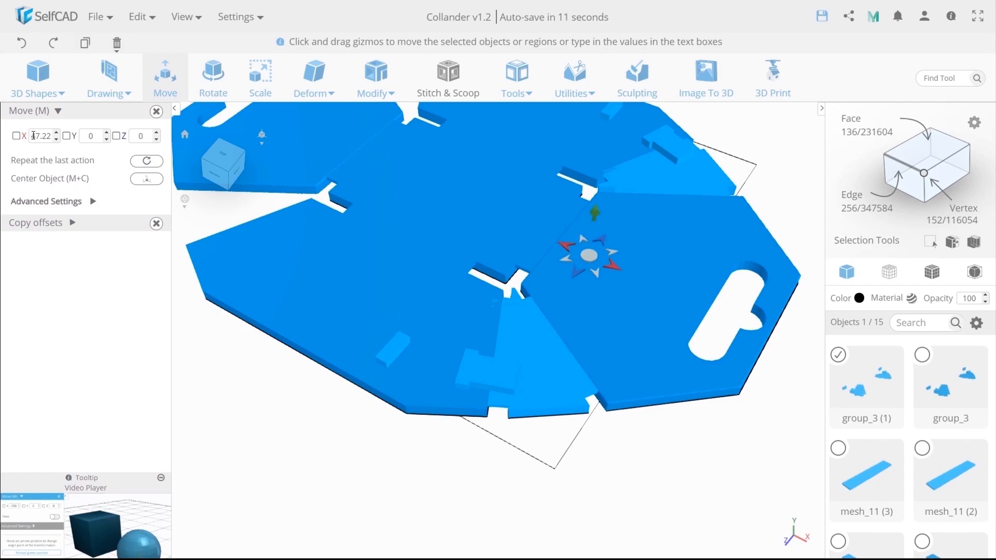
click(36, 136)
key(Left)
text(-)
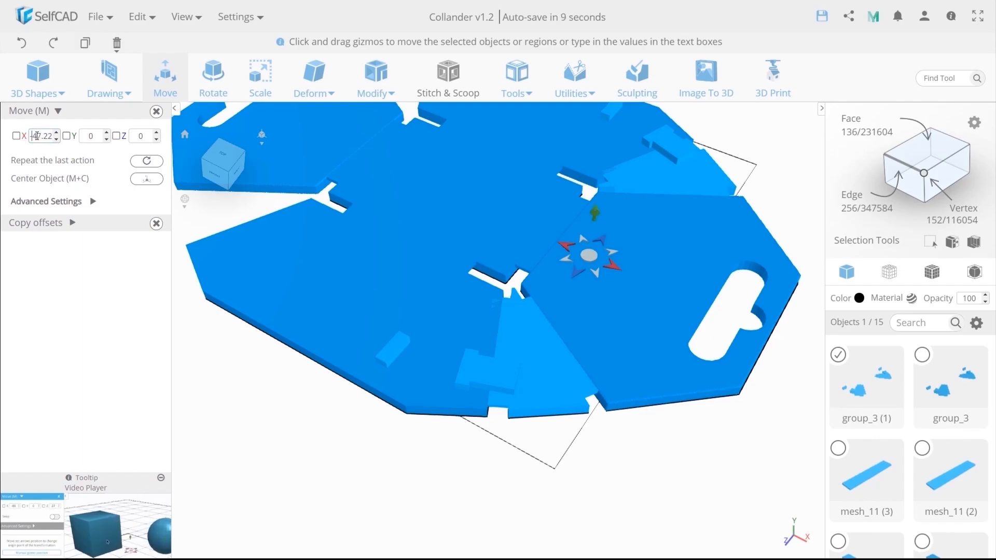
key(Return)
middle_drag(458, 357, 649, 392)
right_drag(399, 298, 502, 350)
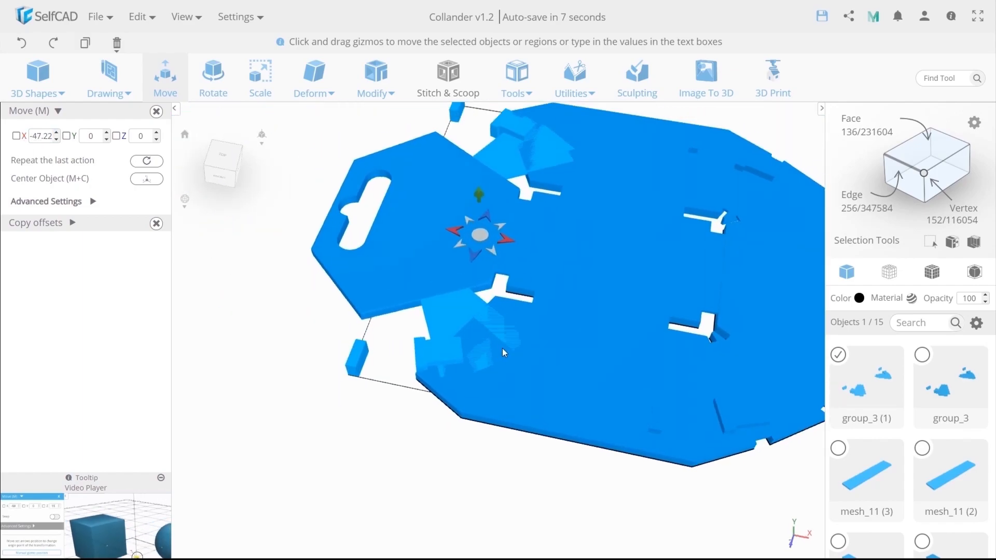
- Mirror the moved group along Left / Right so its corner pieces fit the gaps beside the far handle wall
click(574, 78)
click(582, 193)
click(36, 133)
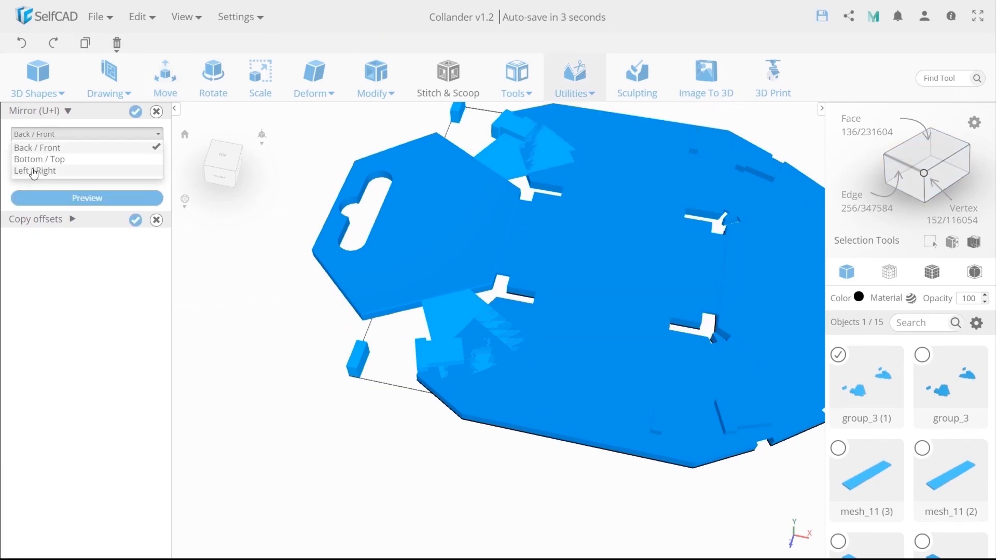
click(37, 171)
click(135, 112)
right_drag(280, 476, 506, 453)
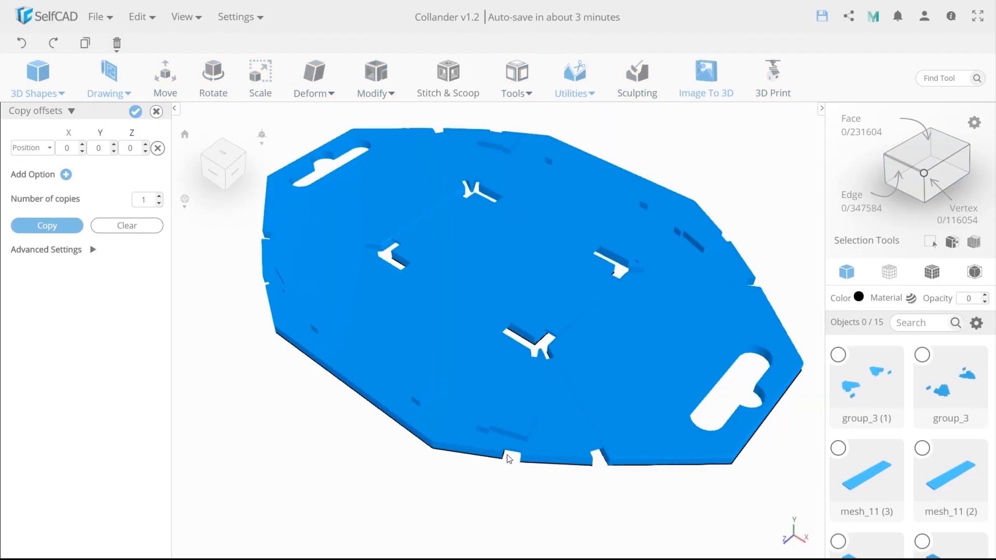
- Select both corner groups and ungroup them into separate objects
click(624, 351)
shift+click(294, 278)
click(142, 16)
click(148, 140)
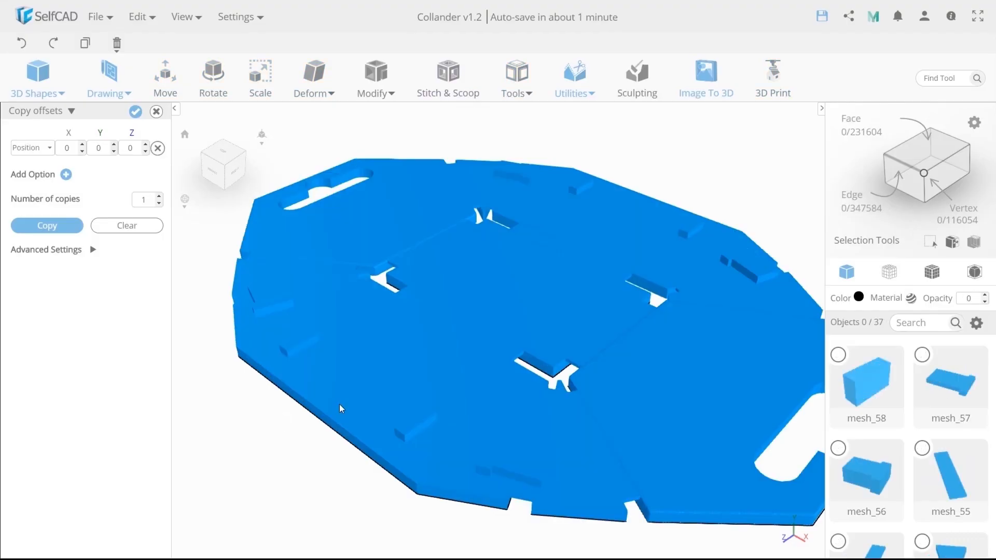
- Subtract the four hole blocks from the two side walls without handles using a Difference operation
shift+click(339, 404)
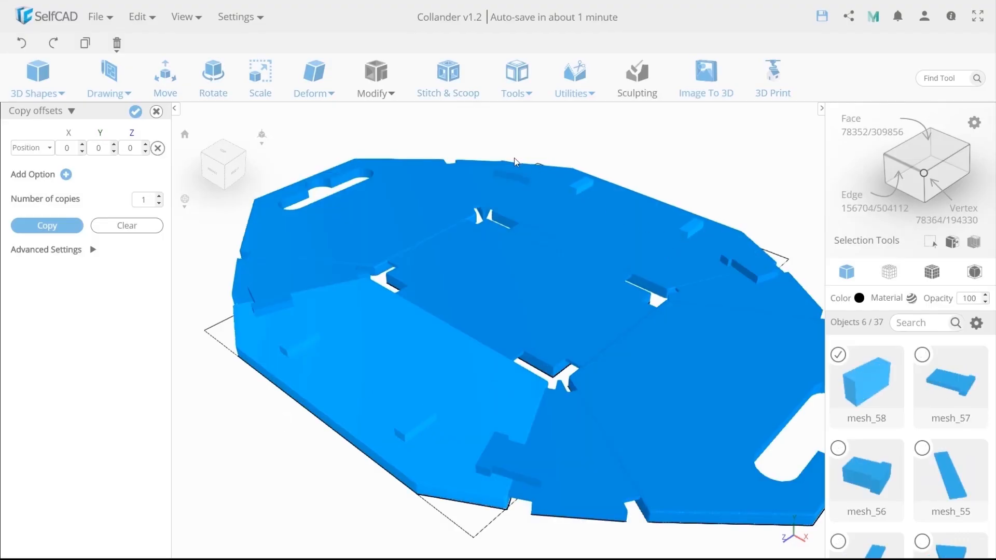
click(447, 83)
click(65, 146)
click(29, 198)
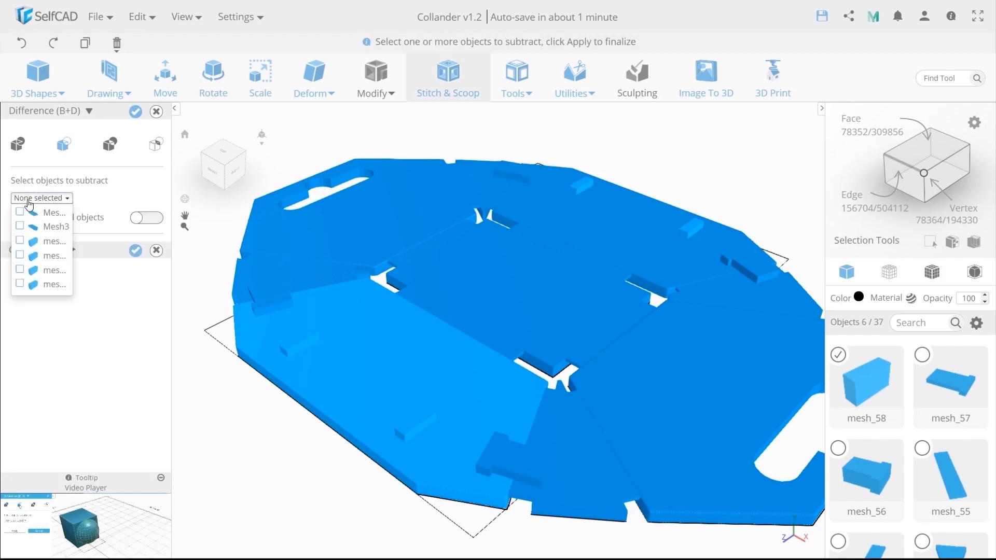
click(20, 240)
click(20, 255)
click(19, 270)
click(19, 283)
click(29, 329)
key(Return)
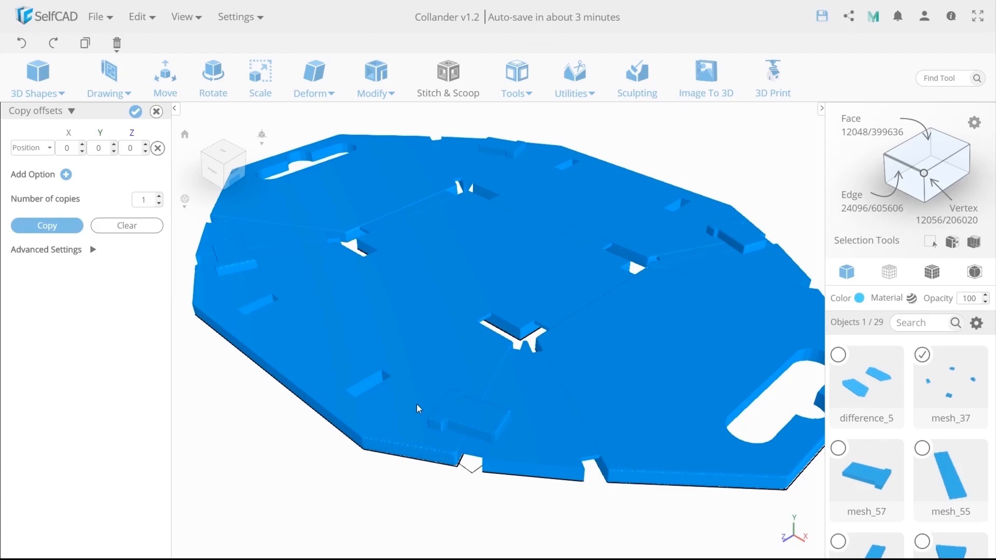
- Subtract the connector-shaped cutters mesh_37 from the two side walls with Difference, keeping the subtracted objects
click(396, 404)
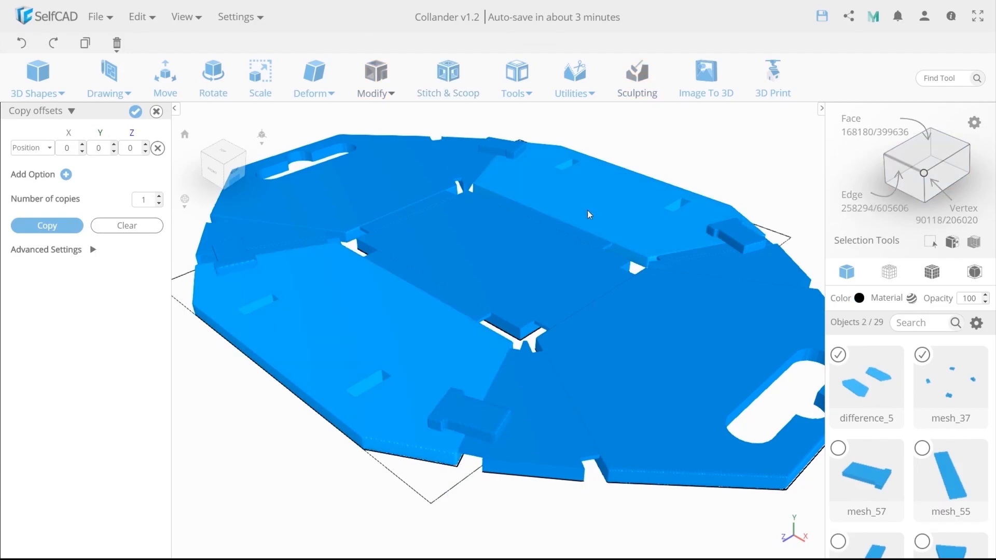
click(448, 78)
click(17, 144)
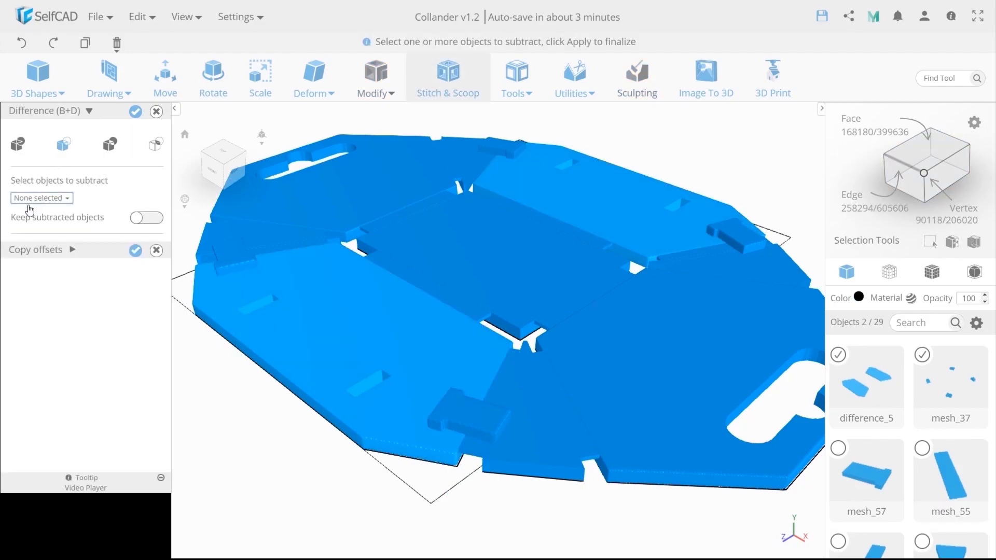
click(31, 198)
click(51, 226)
click(147, 219)
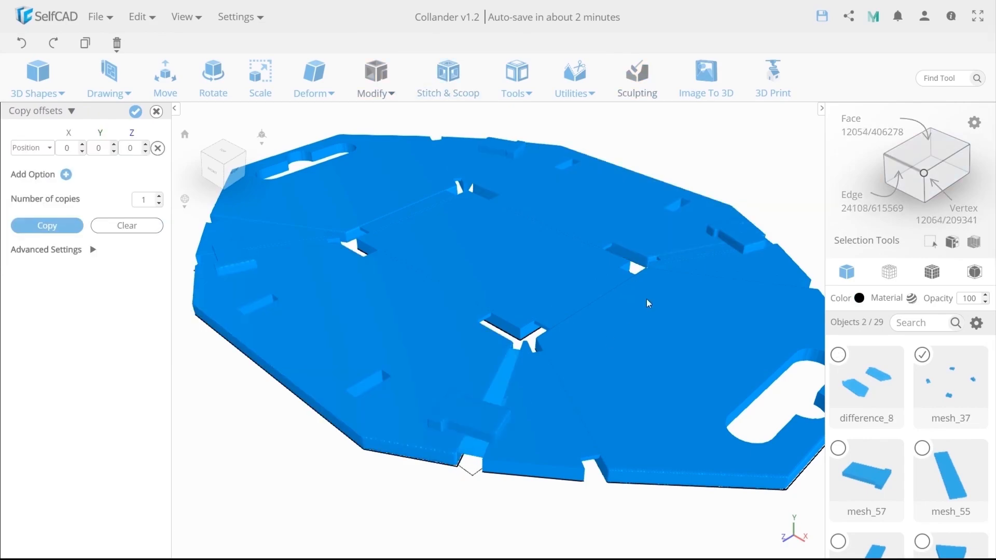
- Subtract the connector-shaped cutters mesh_37 from the four corner bars with Difference, without keeping the subtracted objects
shift+click(709, 252)
shift+click(484, 176)
shift+click(314, 247)
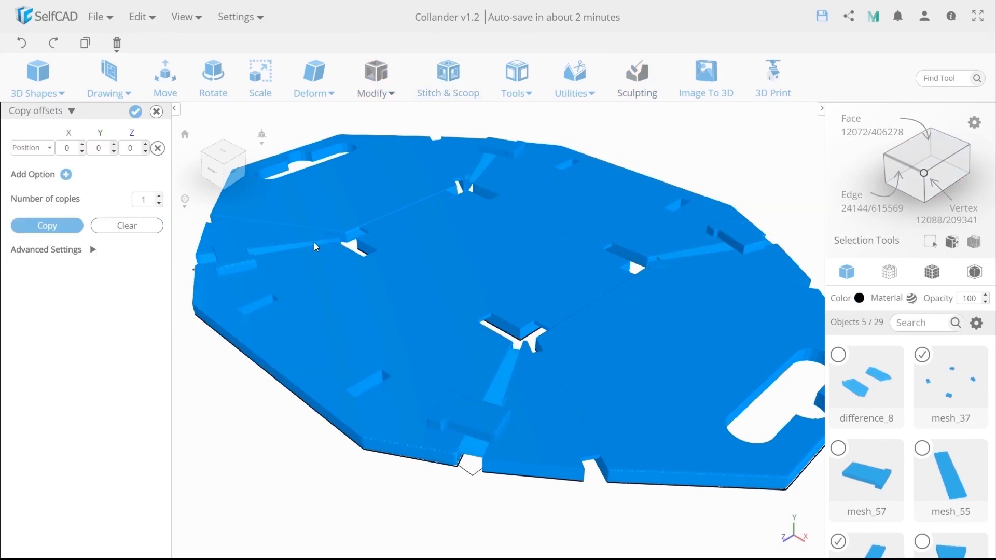
click(449, 78)
click(63, 143)
click(42, 198)
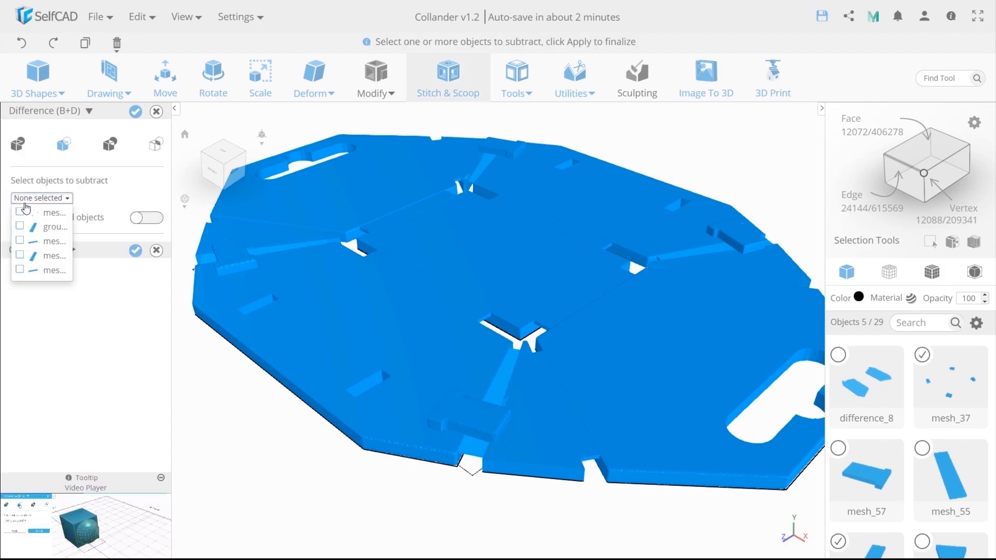
click(20, 212)
click(40, 362)
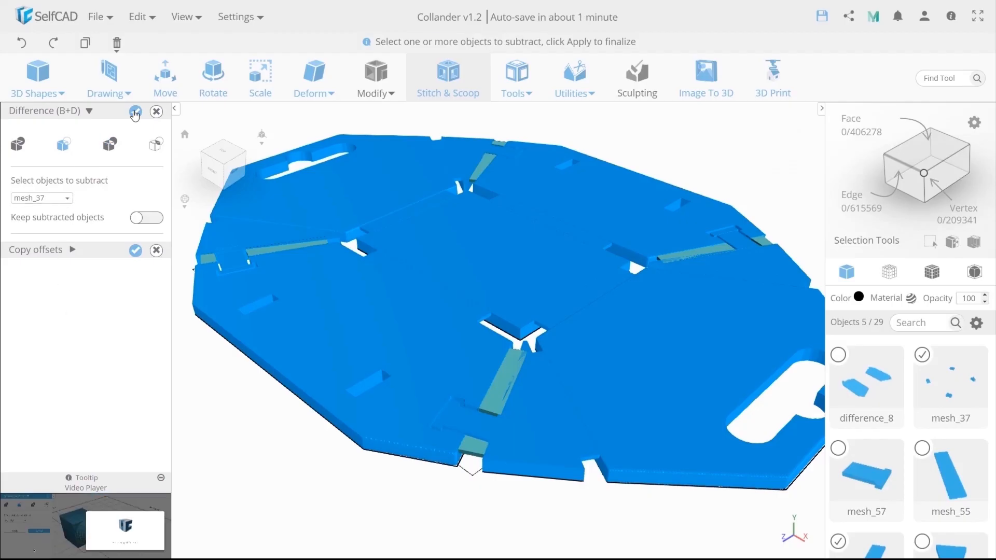
click(135, 112)
- Create a cylinder with top and bottom radius 2 and height 100 at the origin
click(38, 78)
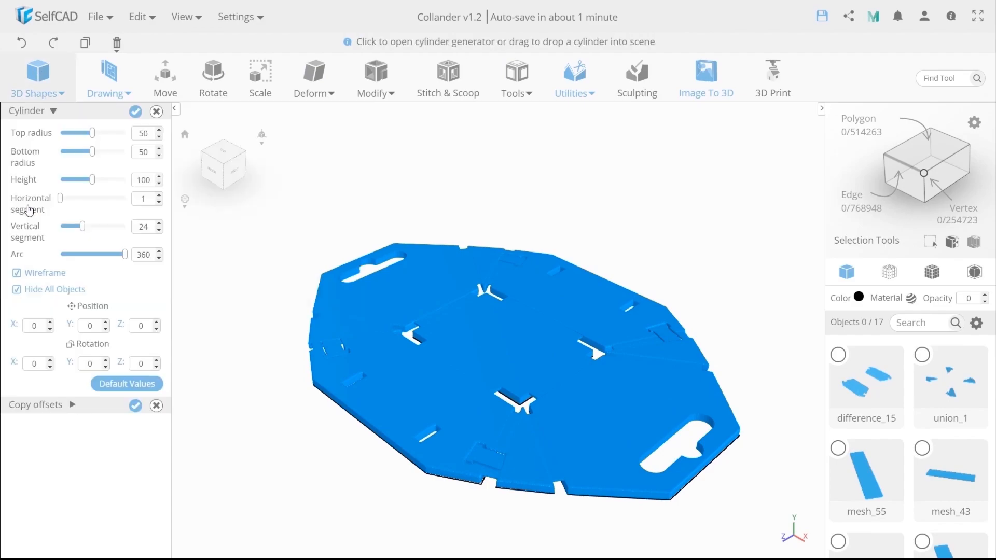
click(30, 207)
double_click(142, 134)
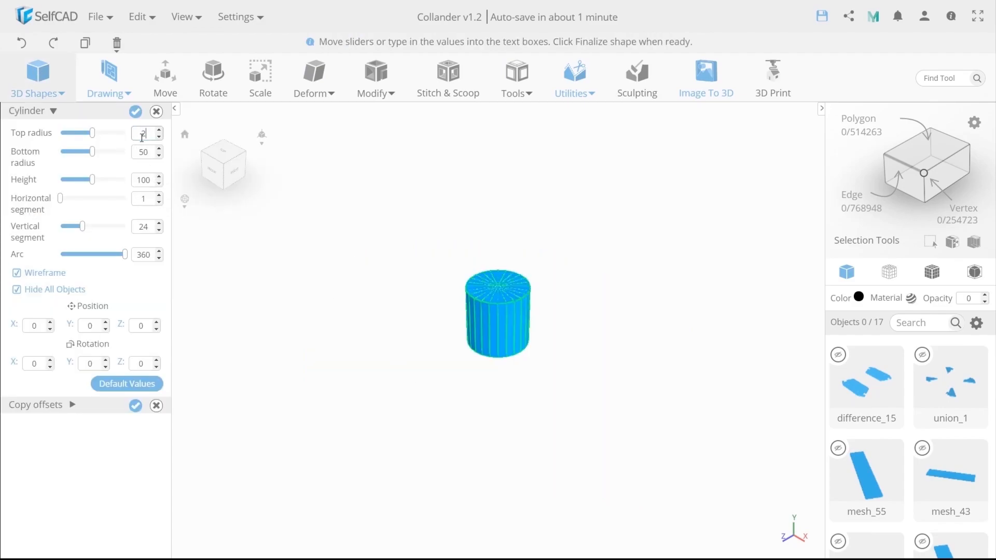
double_click(145, 149)
key(Return)
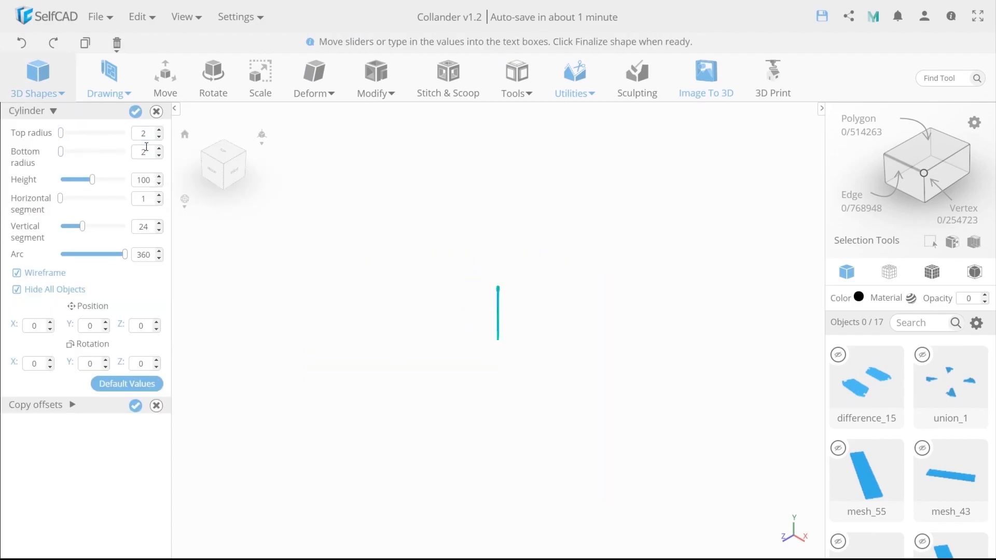
click(135, 112)
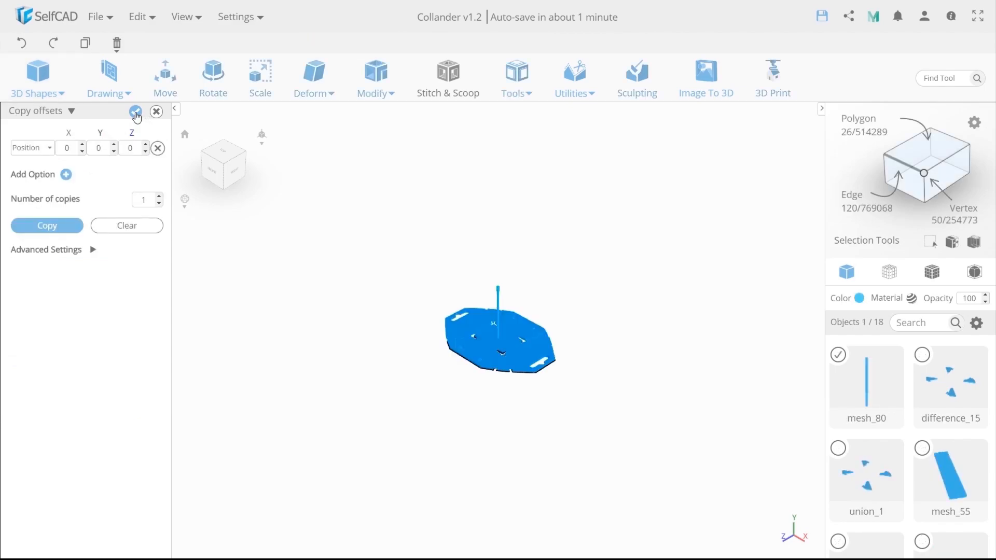
- Make three copies of the cylinder with a position offset of 9 along X
mouse_move(466, 325)
mouse_down()
mouse_move(536, 319)
mouse_move(457, 323)
mouse_up()
scroll(471, 325, up, 5)
key(m)
click(78, 229)
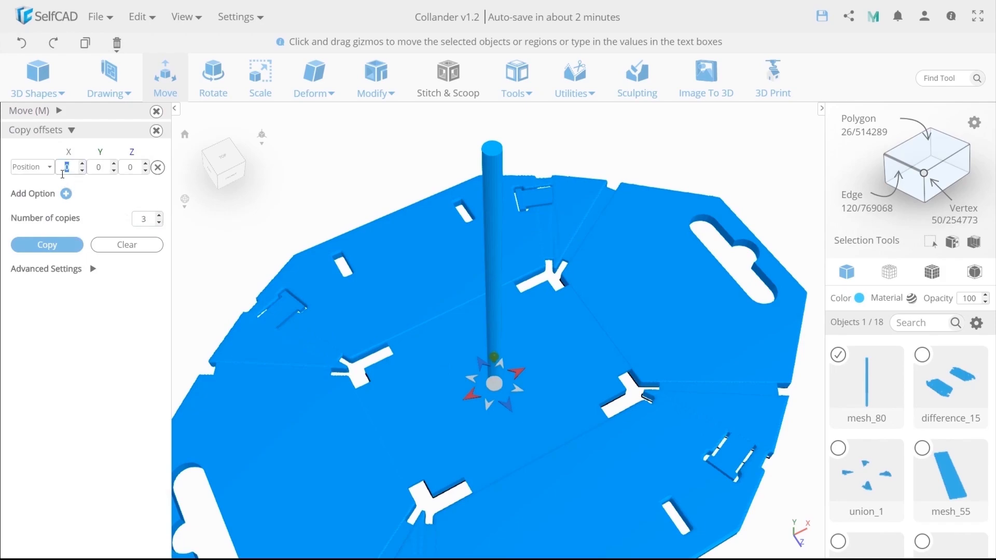
click(31, 245)
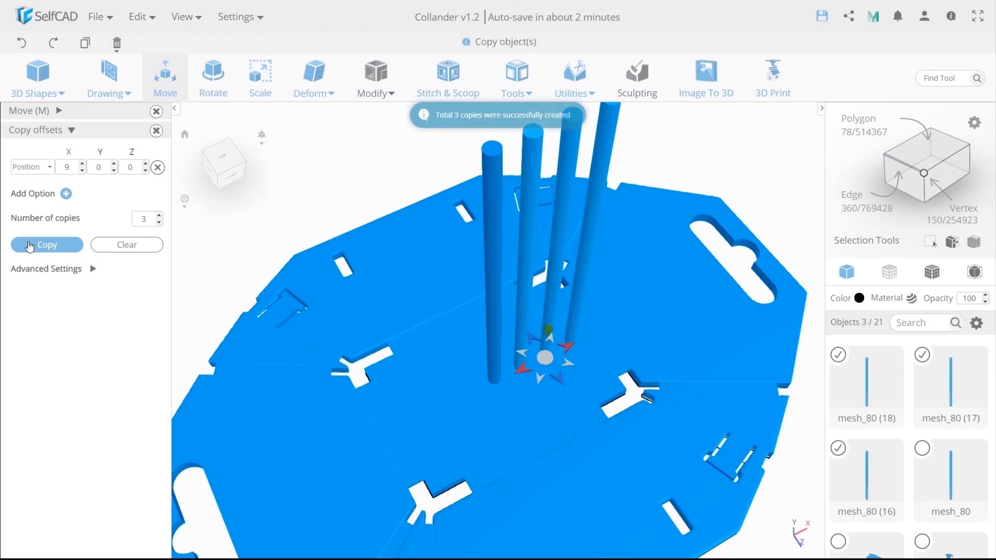
- Duplicate the three cylinder copies once with zero offset and move the duplicates to X -18
double_click(145, 219)
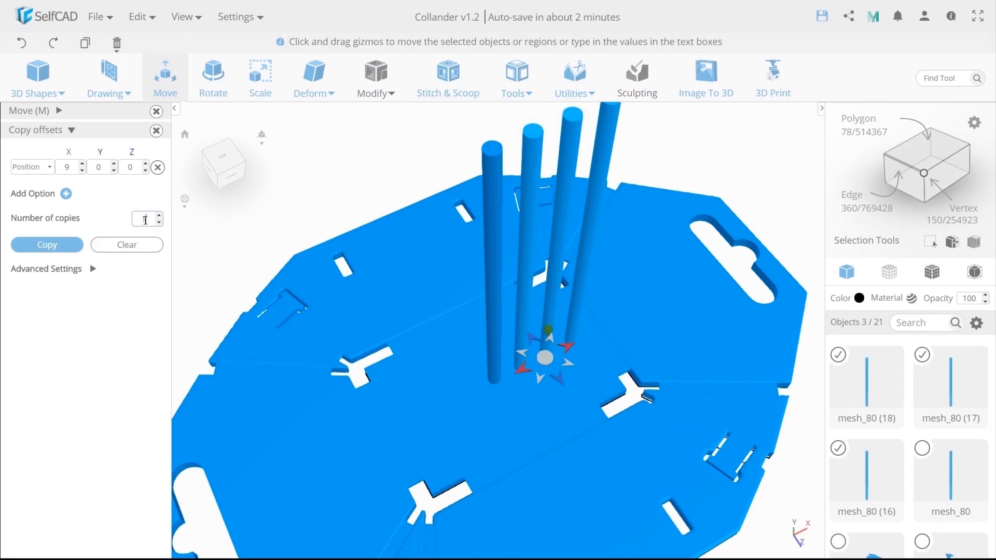
double_click(66, 169)
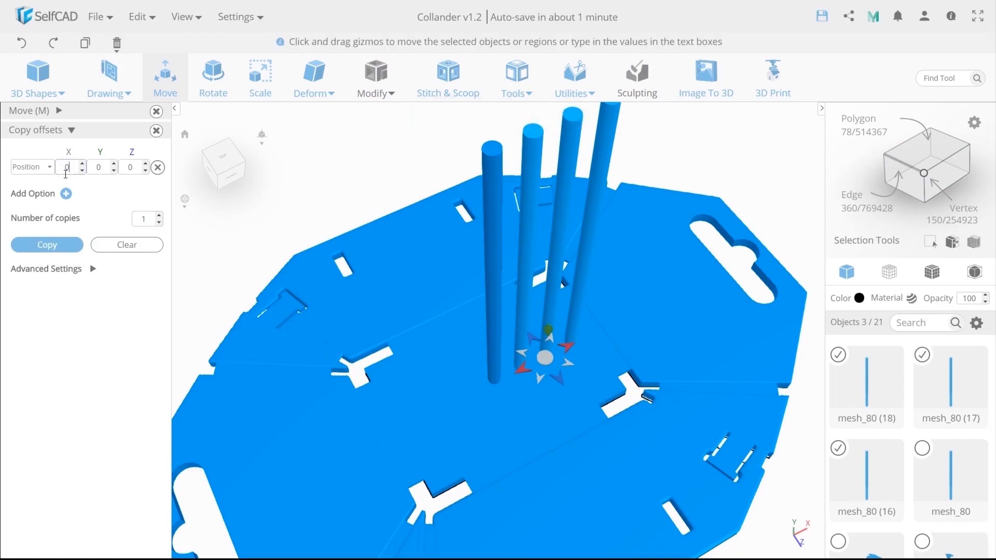
click(47, 245)
double_click(32, 137)
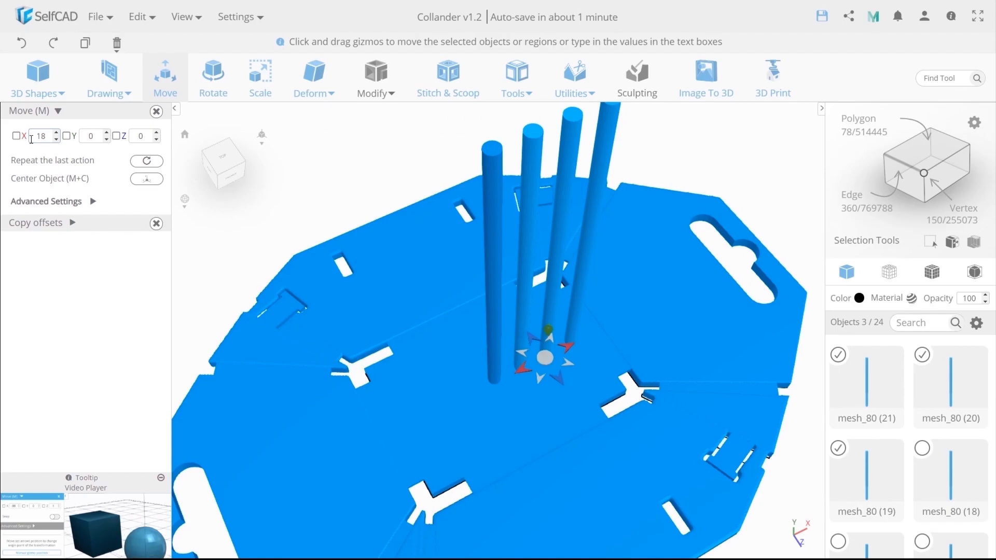
text(-18)
key(Return)
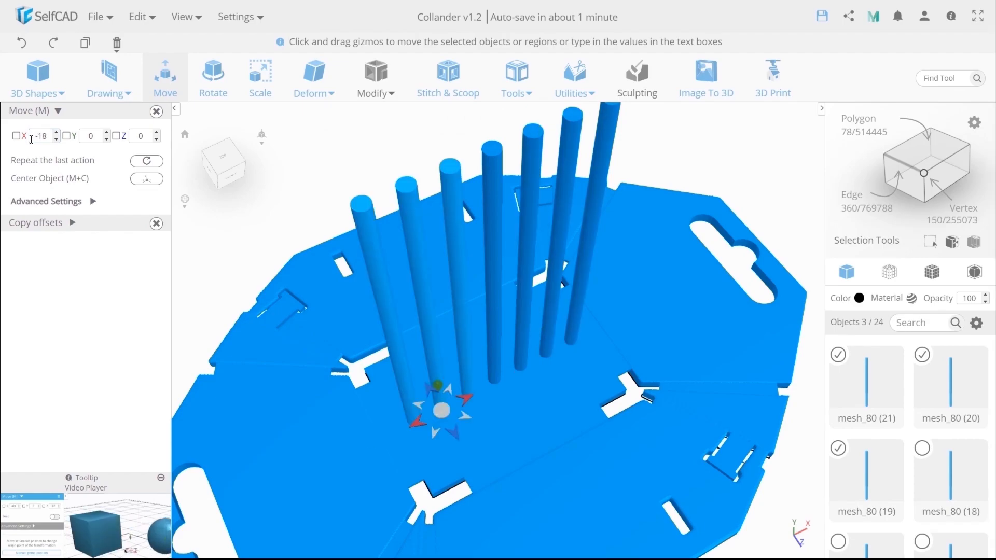
- Select all seven cylinders in the row and make two copies with a position offset of 9 along Z
click(493, 249)
click(530, 234)
click(596, 216)
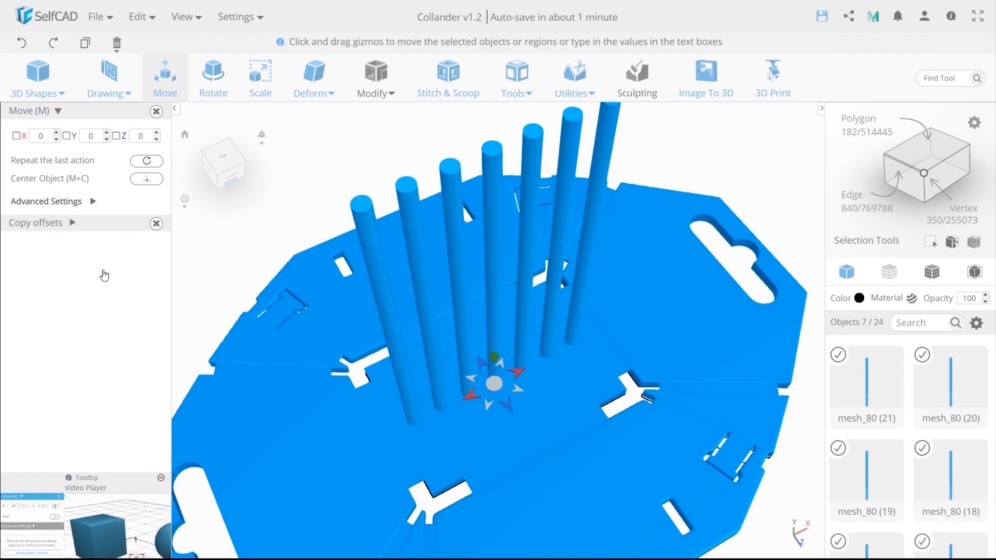
right_drag(189, 318, 362, 368)
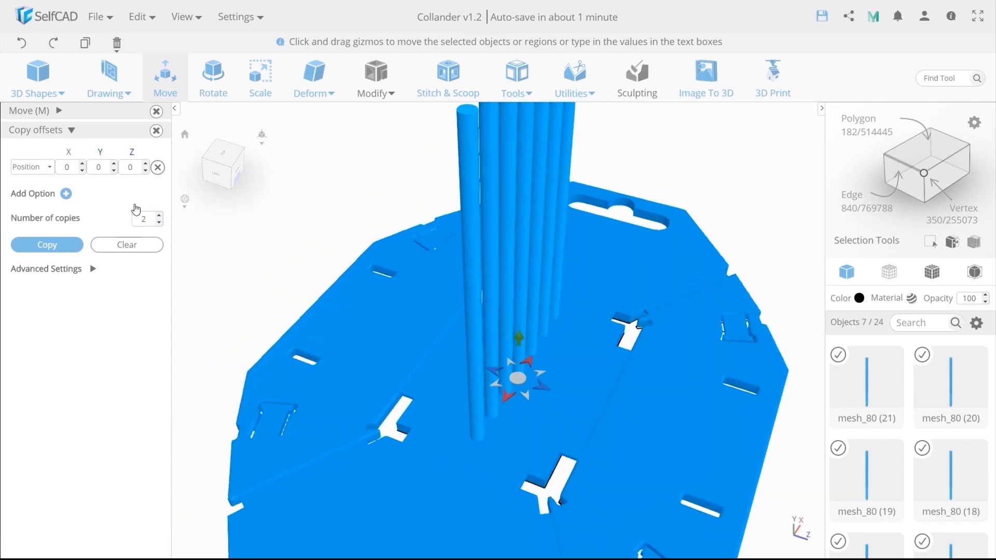
click(131, 167)
text(9)
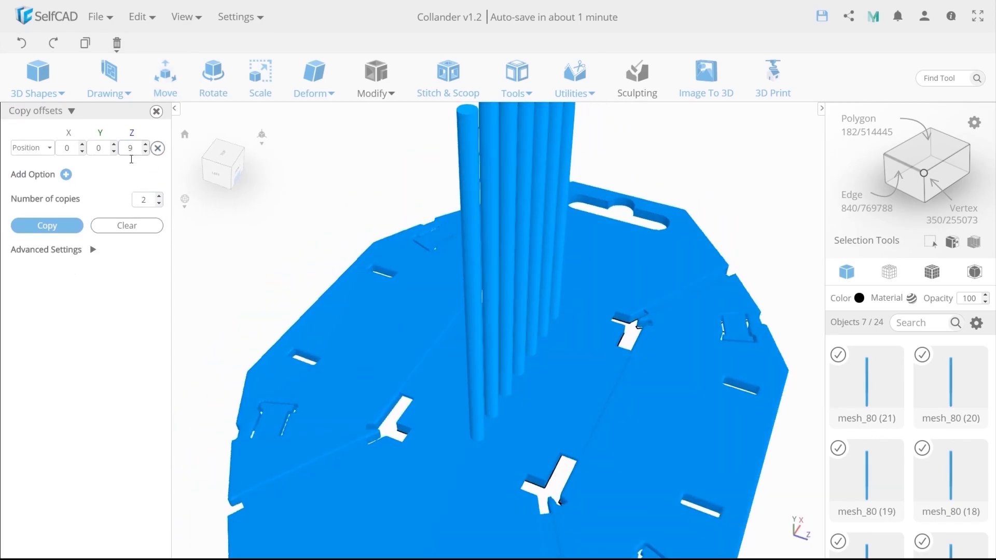
click(66, 228)
- Duplicate the two new cylinder rows once in place and move the duplicates to Z -13.5
double_click(142, 200)
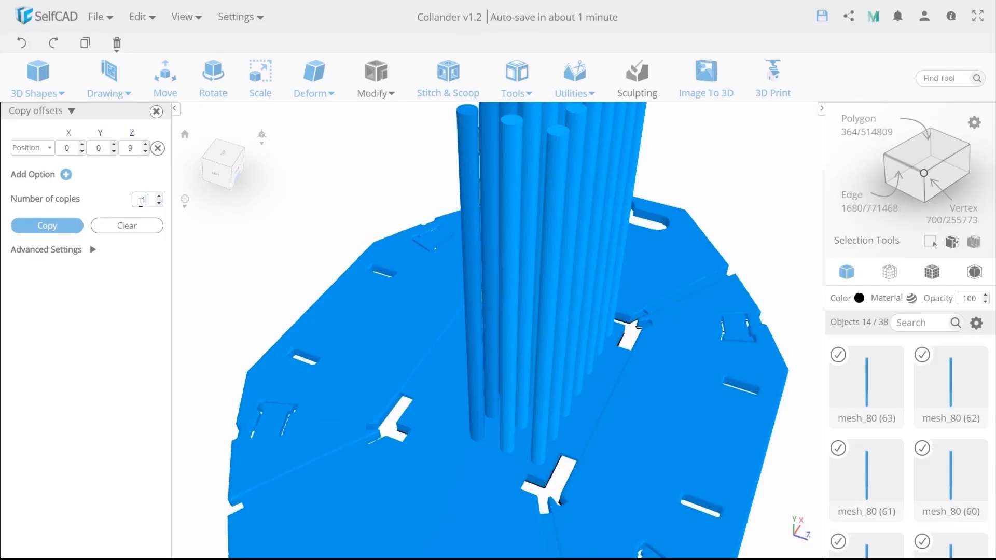
key(Return)
click(165, 78)
click(138, 135)
text(-13.5)
right_drag(433, 441, 541, 436)
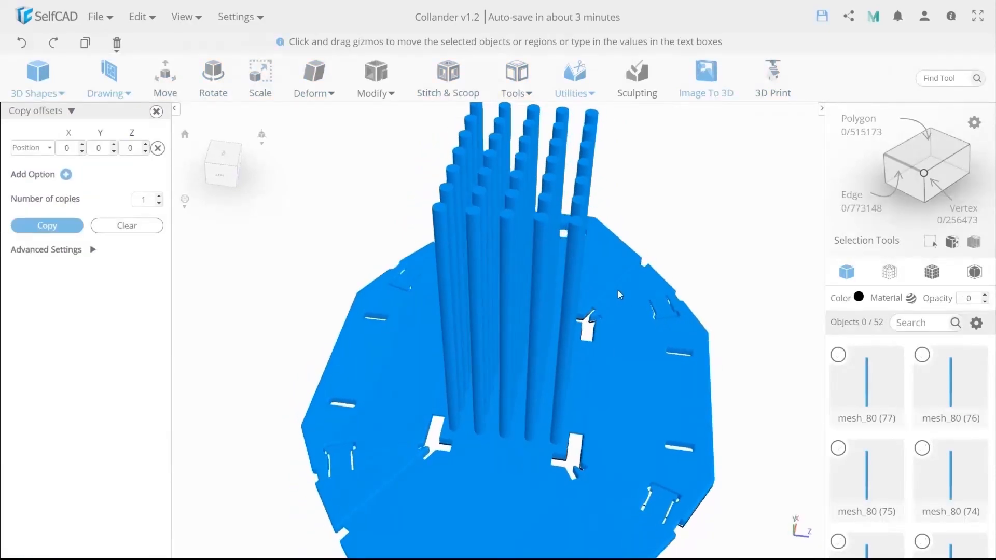
- Select twelve cylinders in the two rows on the negative Z side and duplicate them once in place
right_drag(617, 290, 500, 225)
drag(496, 155, 517, 236)
right_drag(517, 236, 464, 235)
click(454, 213)
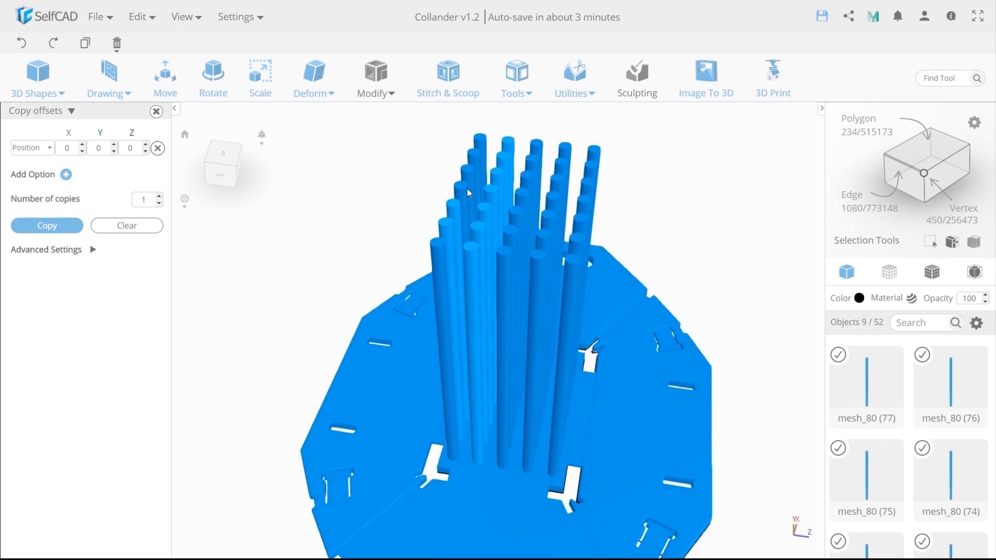
click(477, 168)
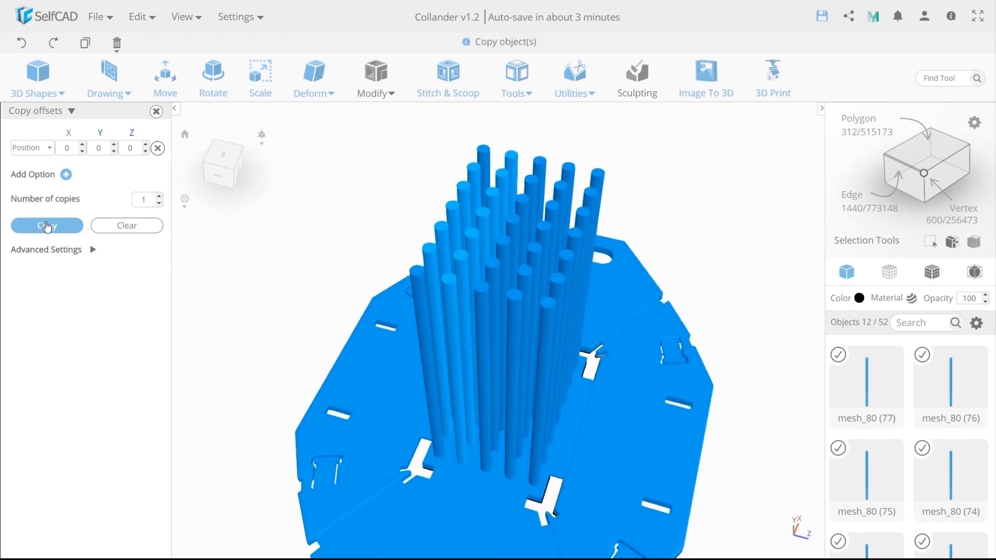
click(47, 228)
- Move the twelve duplicated cylinders to Z -37.5, over the adjoining side wall
middle_drag(455, 421, 498, 394)
right_drag(497, 393, 499, 365)
click(147, 73)
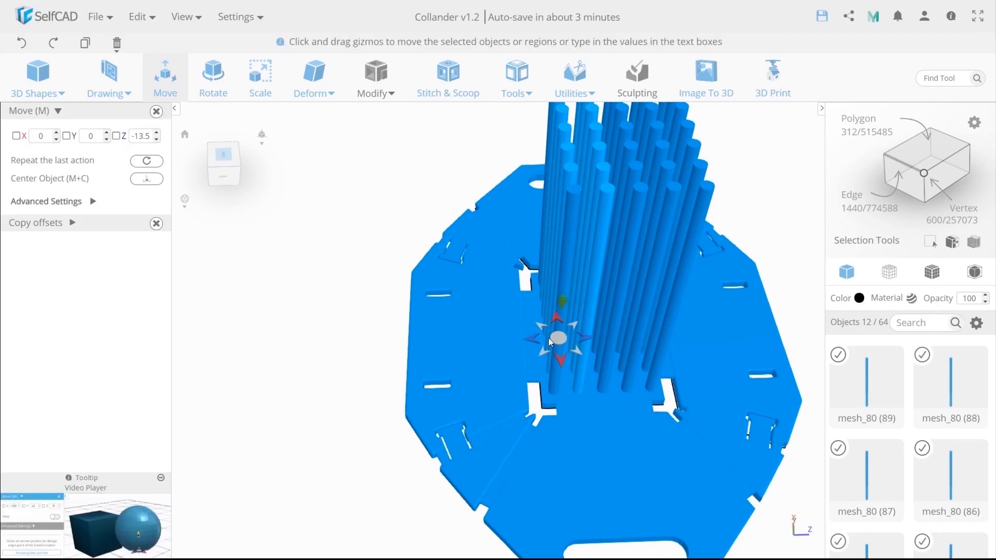
drag(584, 339, 521, 340)
right_drag(590, 407, 571, 375)
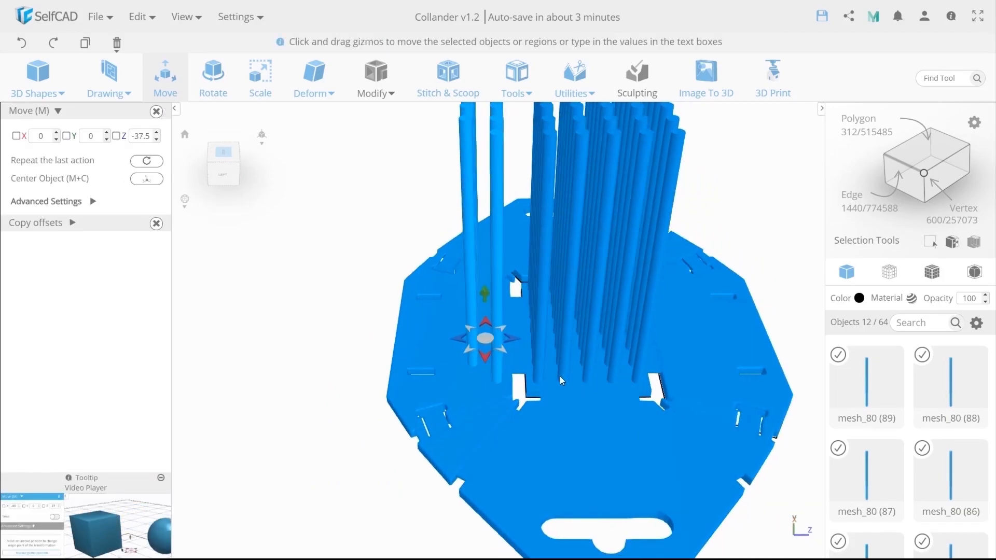
middle_drag(570, 375, 524, 388)
scroll(524, 388, down, 2)
- Copy the twelve moved cylinders once with the Pivot offset option to cover the opposite side wall
click(77, 224)
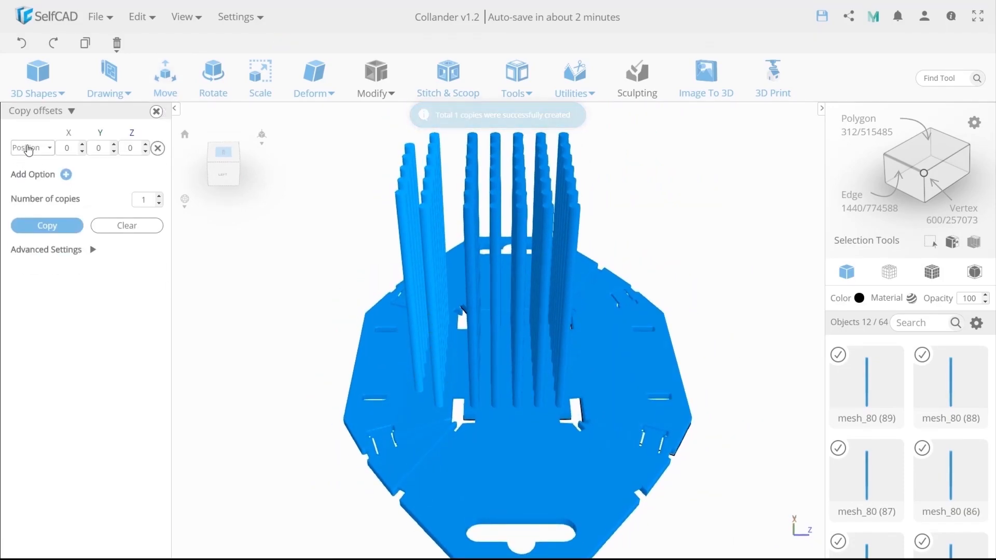
click(31, 148)
click(23, 198)
click(49, 225)
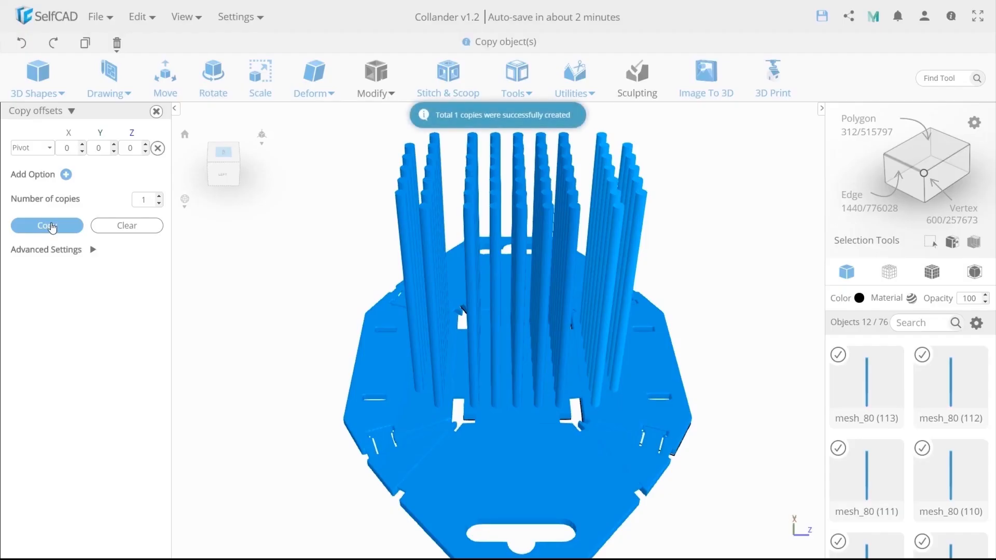
- Select eight cylinders at the base's negative X end and duplicate them once with the Position option
right_drag(479, 423, 335, 392)
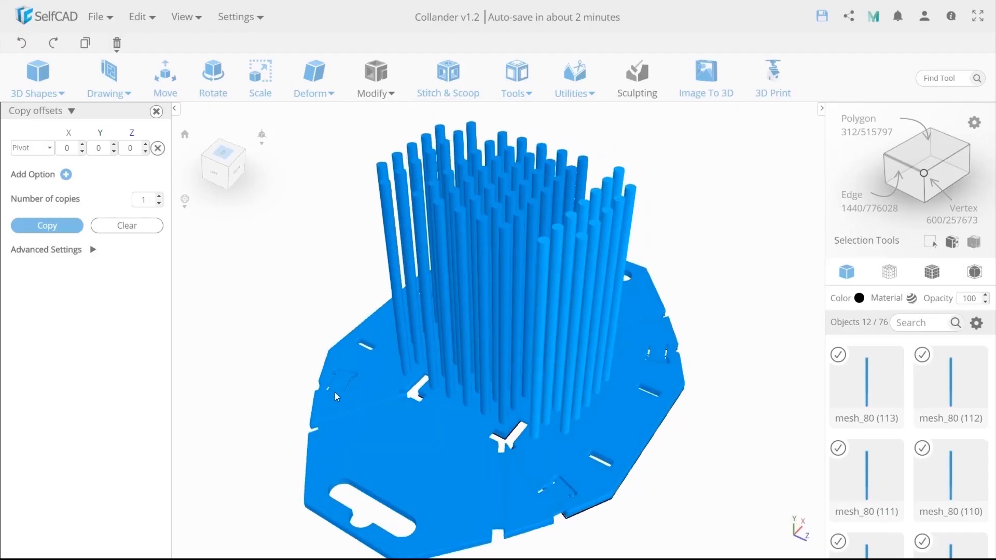
click(317, 238)
click(437, 211)
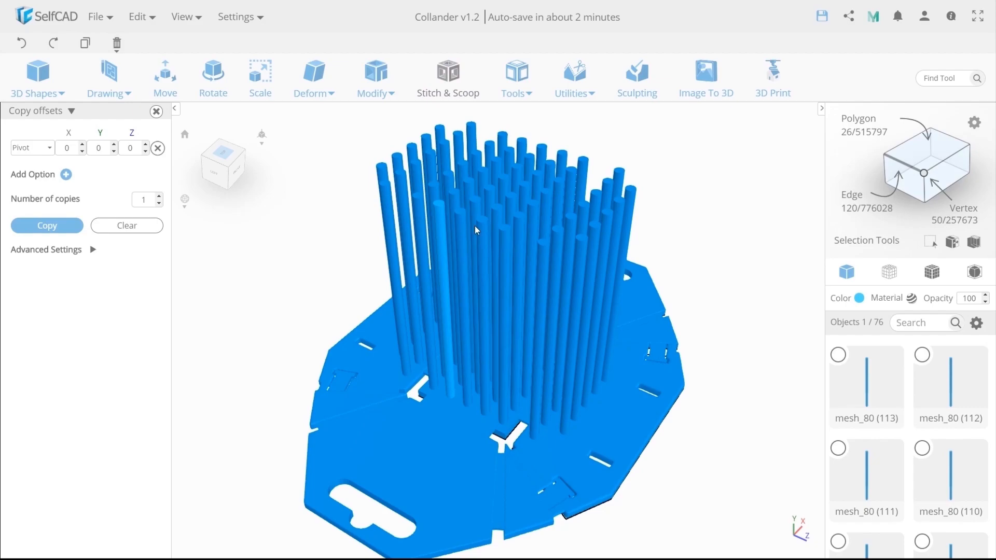
shift+click(464, 220)
shift+click(487, 229)
shift+click(523, 226)
right_drag(523, 225, 215, 224)
shift+click(423, 186)
click(32, 147)
click(26, 188)
click(46, 226)
- Move the eight duplicates to X -47.5 over the handle wall and copy them once with the Pivot option
click(163, 89)
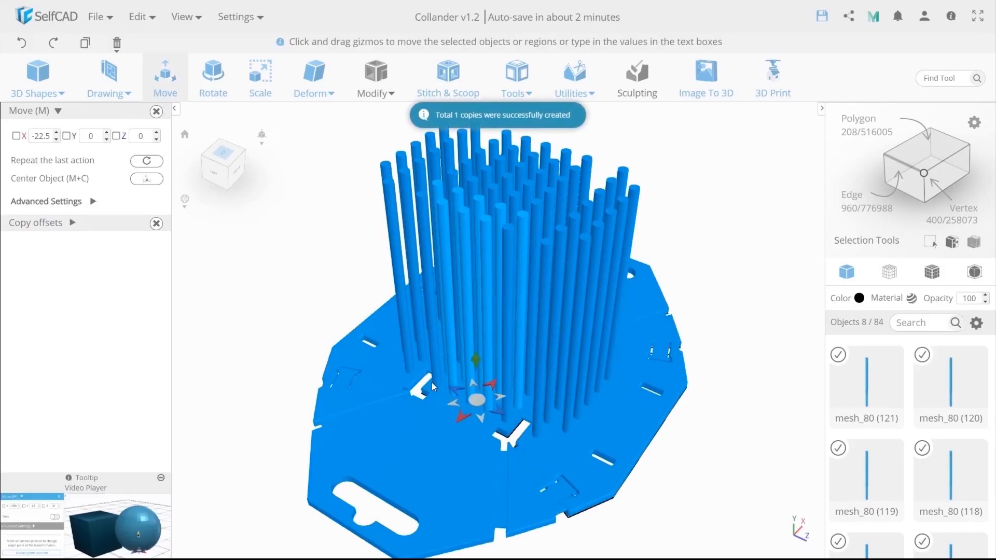
drag(461, 418, 426, 460)
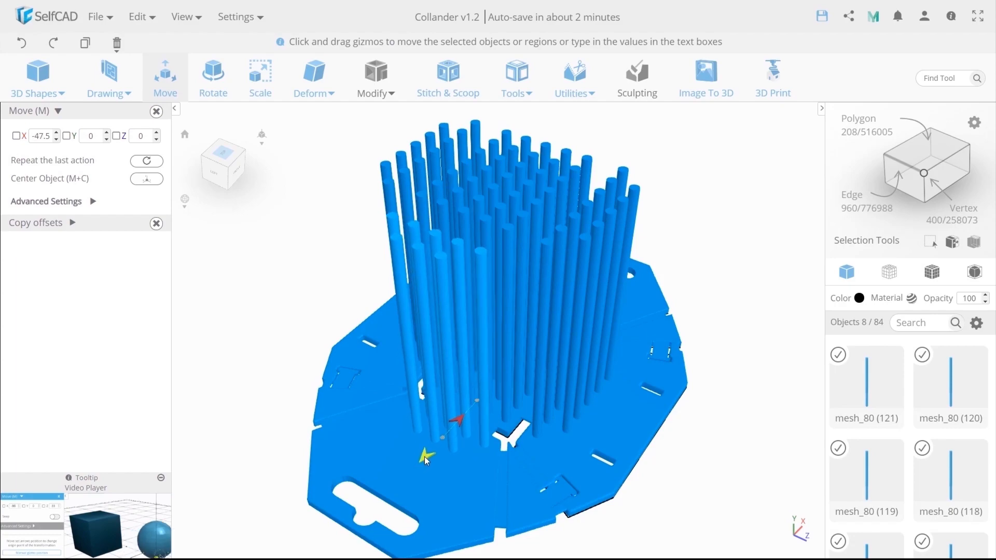
click(67, 225)
click(31, 170)
click(33, 217)
click(49, 246)
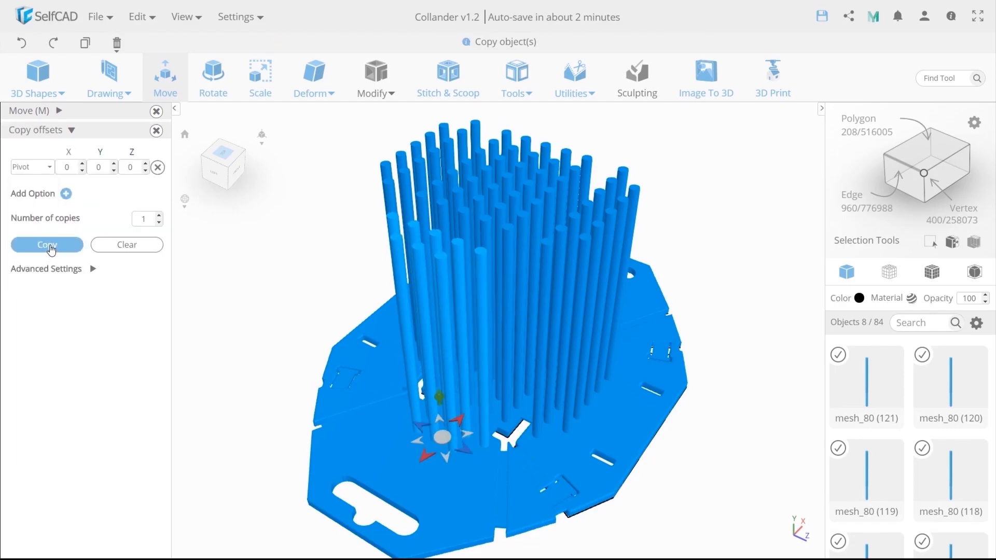
drag(433, 384, 335, 383)
click(284, 344)
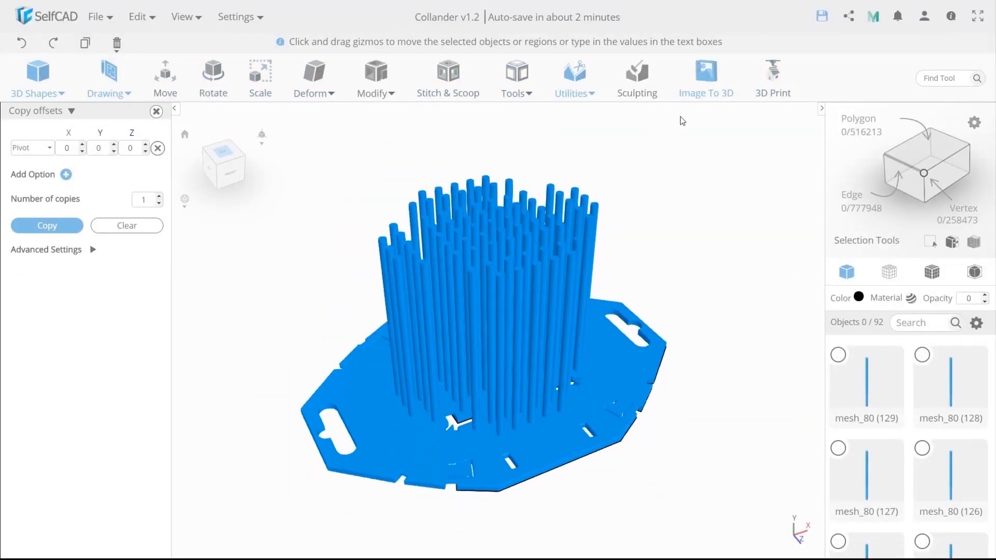
- Generate 3D SelfCAD lettering from the logo image with Image To 3D, using Flip background and Antialiasing
click(704, 81)
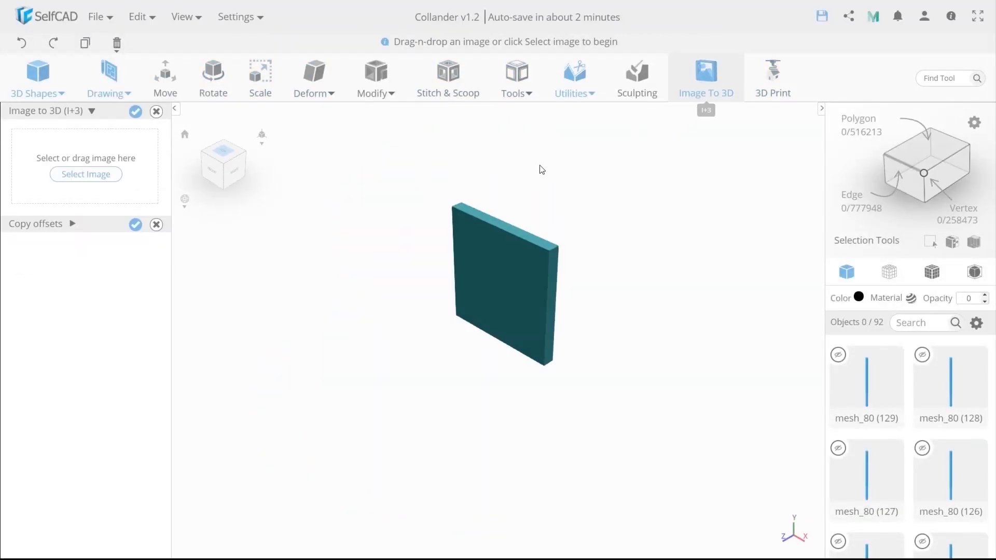
click(102, 178)
click(404, 155)
click(407, 260)
drag(443, 291, 533, 330)
scroll(500, 331, up, 5)
scroll(533, 331, up, 2)
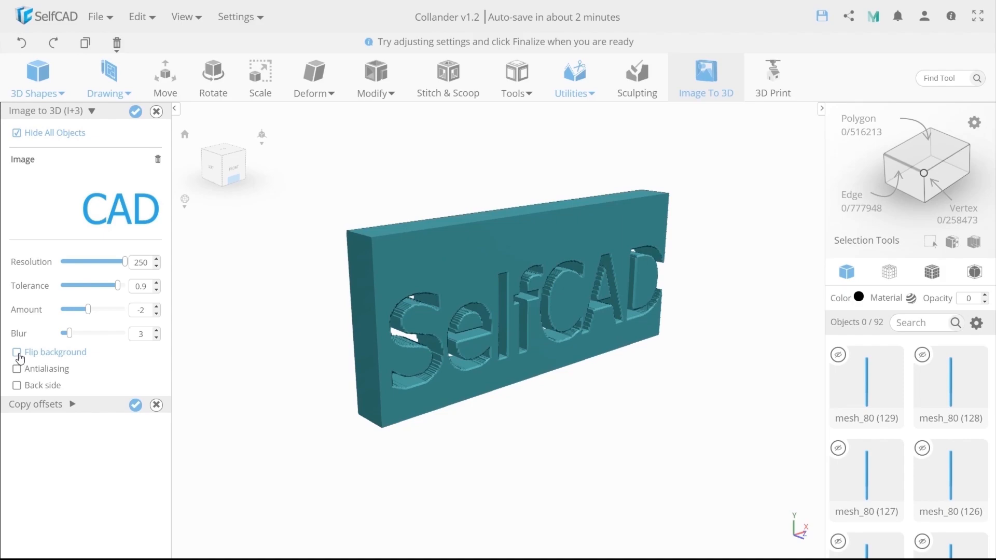
click(20, 357)
click(38, 372)
click(135, 111)
- Scale the SelfCAD lettering to an X size of 35 with Keep Proportion on
click(261, 80)
drag(332, 324, 320, 324)
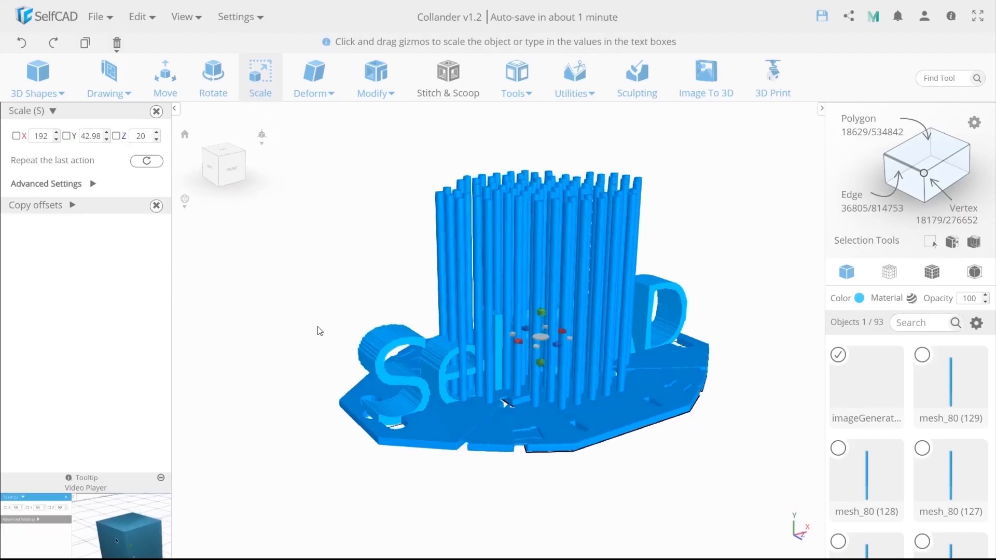
click(94, 184)
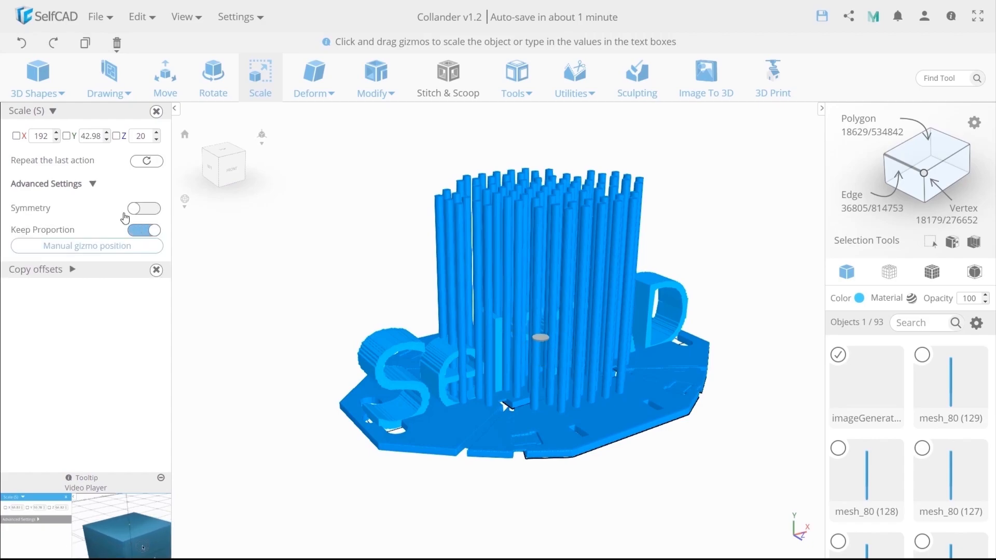
click(41, 136)
text(35)
key(Return)
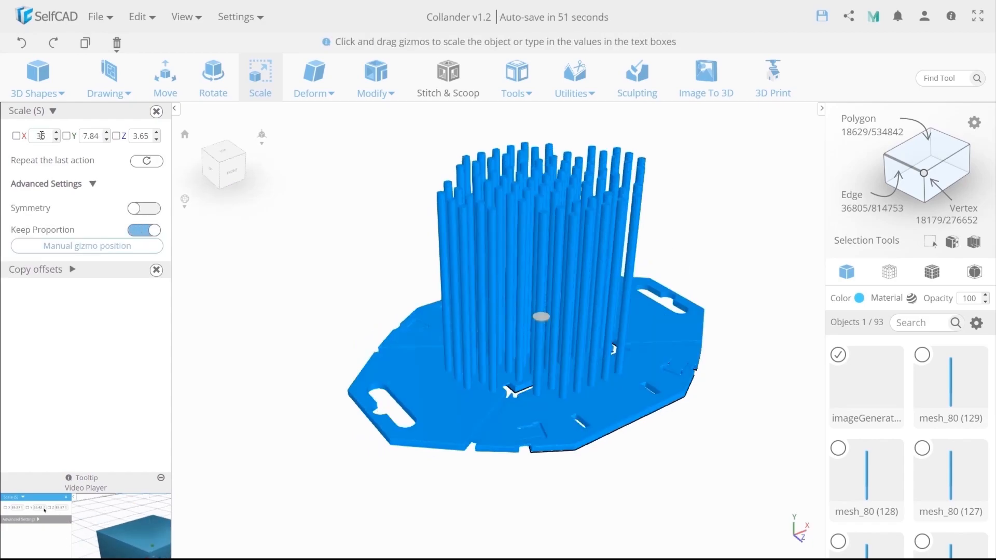
- Rotate the SelfCAD lettering so its length runs along Z and move it beside the handle slot at the negative X end
click(213, 76)
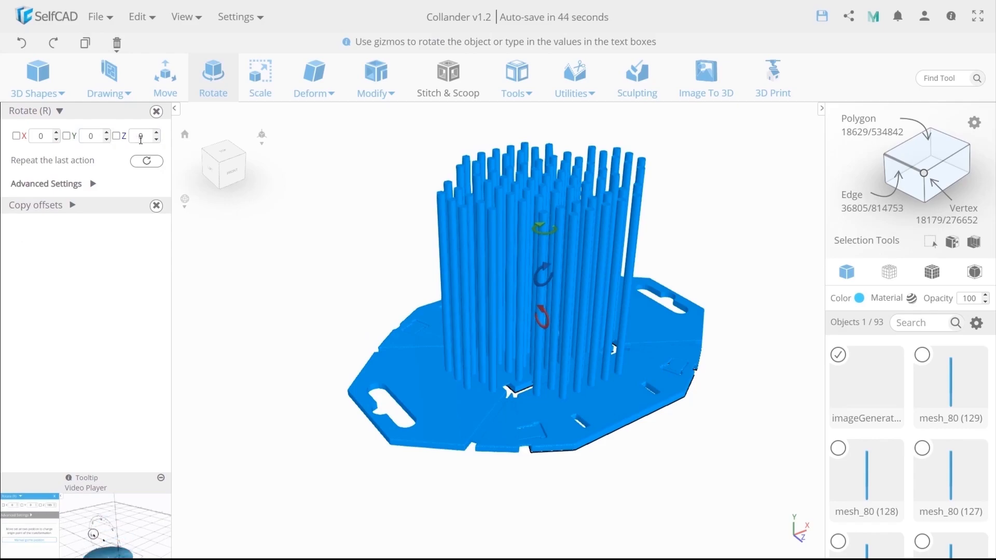
key(m)
click(91, 136)
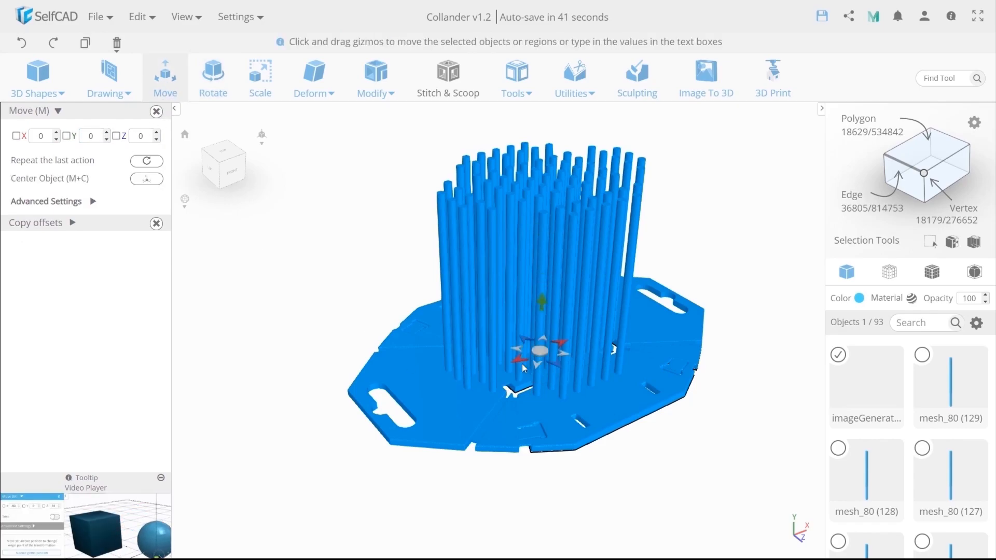
scroll(514, 365, up, 1)
drag(513, 364, 382, 413)
scroll(382, 414, up, 4)
- Set the lettering's Y size to 5.5 and copy it once with the Pivot option
click(260, 83)
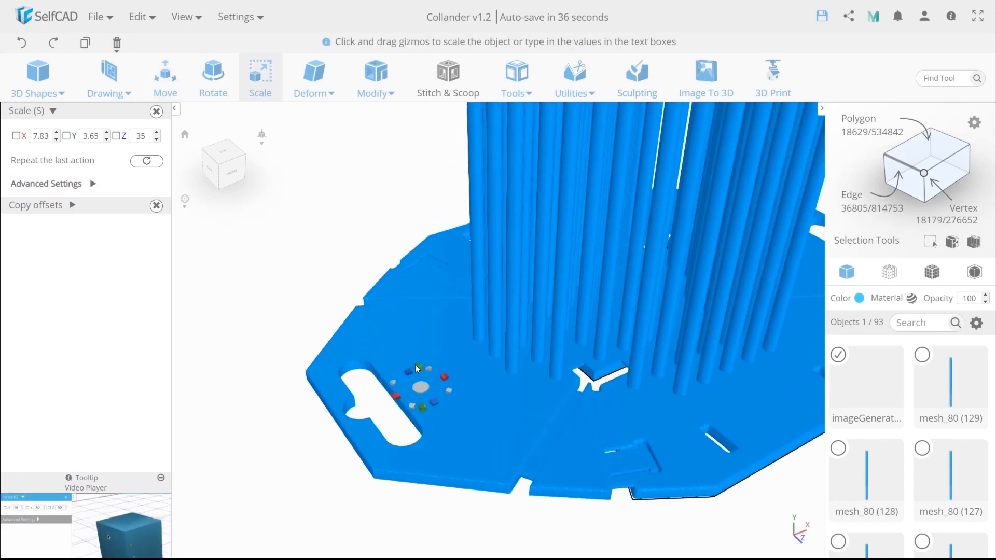
drag(414, 362, 480, 354)
text(5.5)
key(Return)
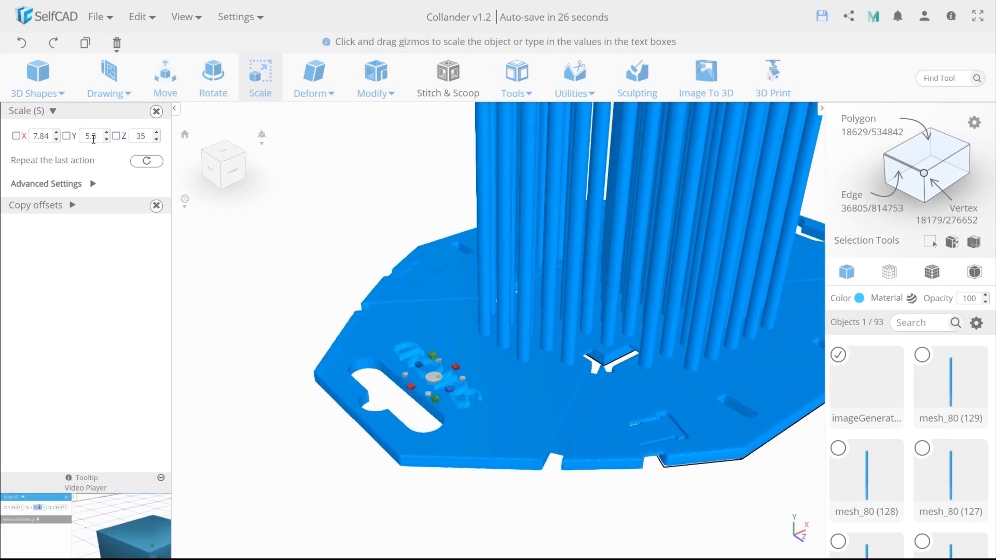
right_drag(372, 365, 361, 415)
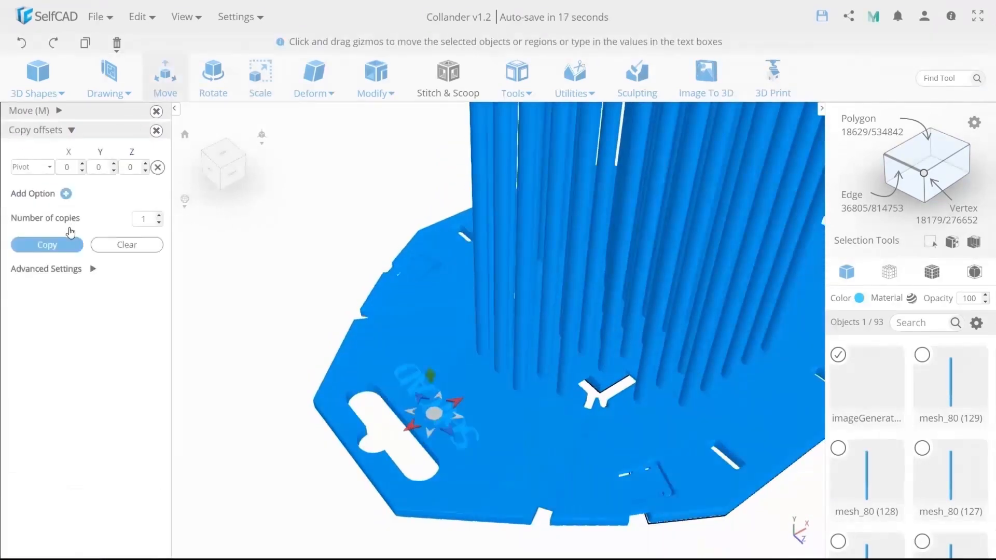
click(52, 247)
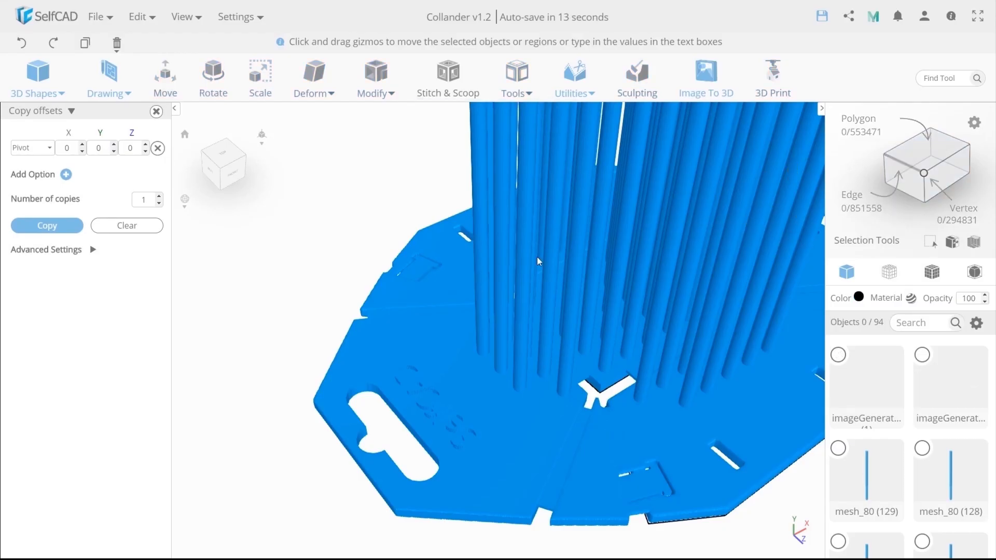
- Select the colander parts, cylinders and lettering together, leaving the flat profile sketches out of the selection
scroll(537, 260, down, 5)
drag(379, 119, 670, 239)
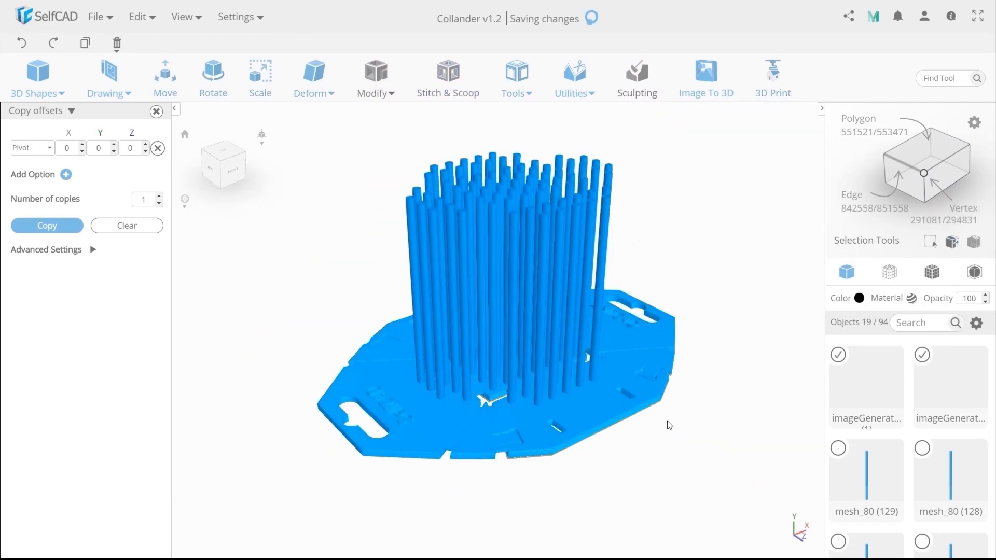
right_drag(667, 421, 667, 307)
scroll(497, 269, up, 3)
click(497, 269)
click(487, 305)
click(651, 397)
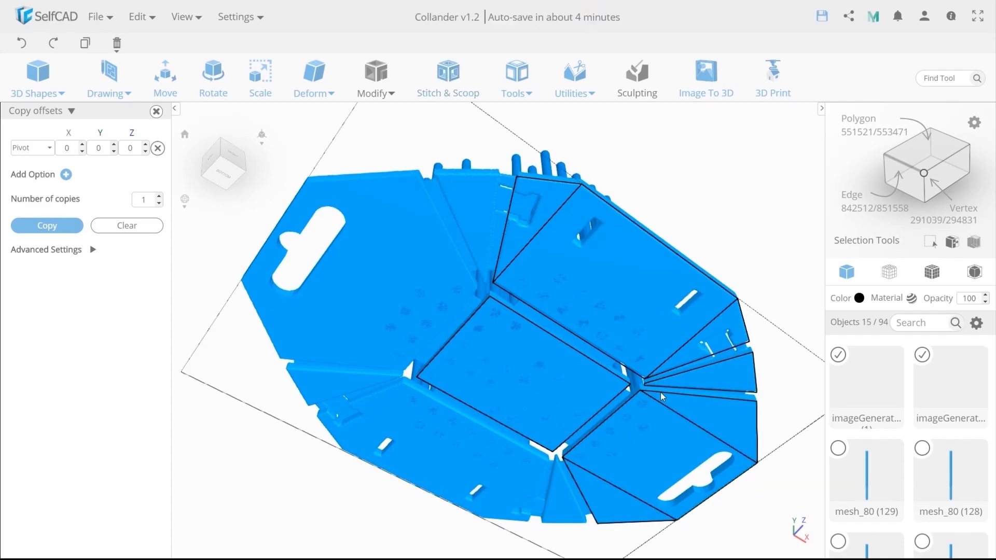
- Raise the selected solids to Y 40, above the profile sketches
right_drag(651, 332, 624, 429)
click(168, 83)
drag(525, 299, 537, 192)
right_drag(537, 192, 537, 249)
scroll(536, 249, down, 3)
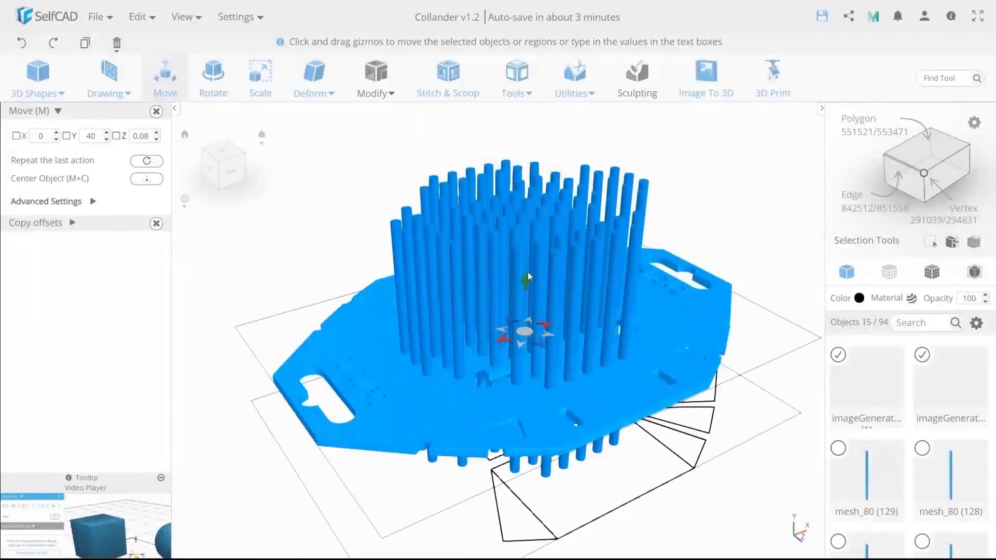
click(577, 97)
click(586, 272)
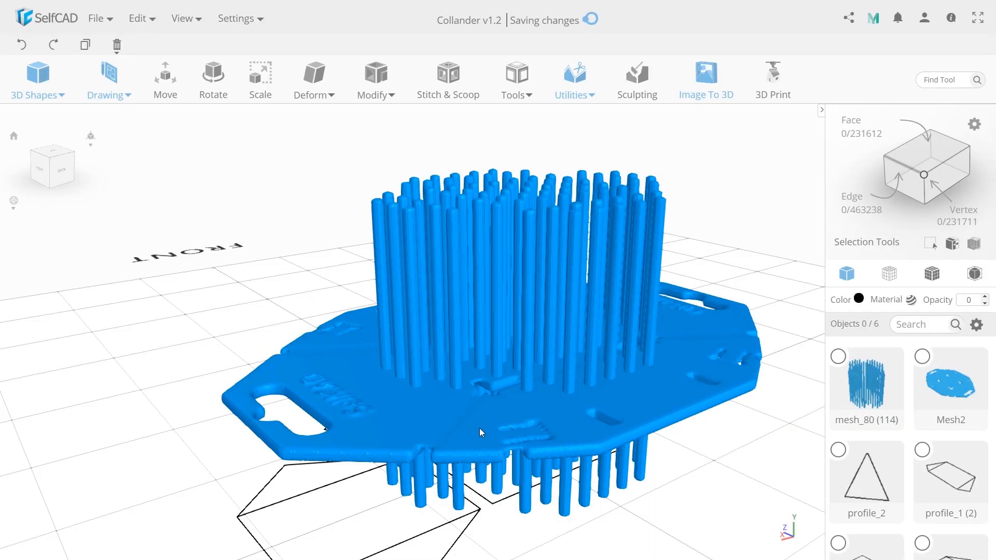
- Subtract the merged cylinders from the colander body with Stitch & Scoop Difference to cut the drain holes, without keeping the subtracted objects
click(479, 428)
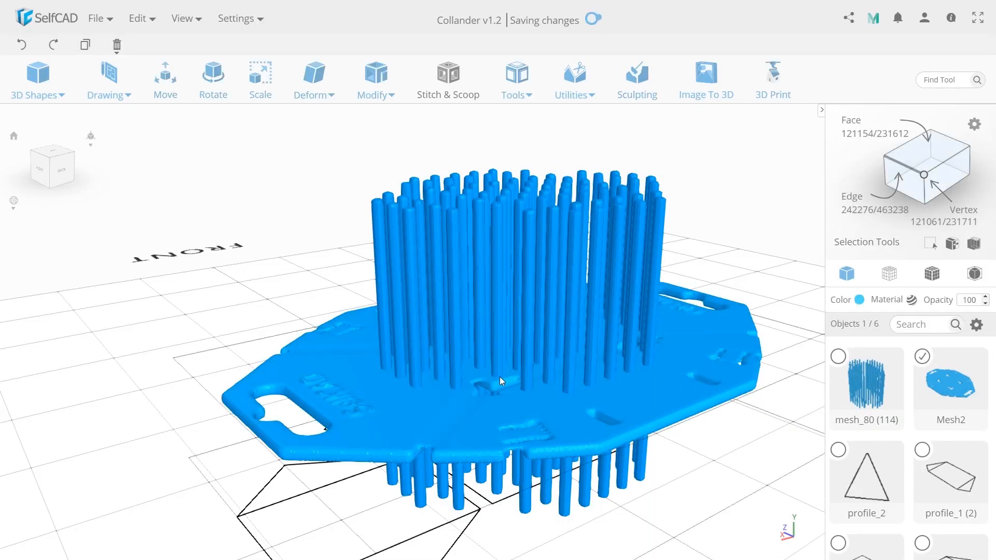
shift+click(497, 354)
click(447, 94)
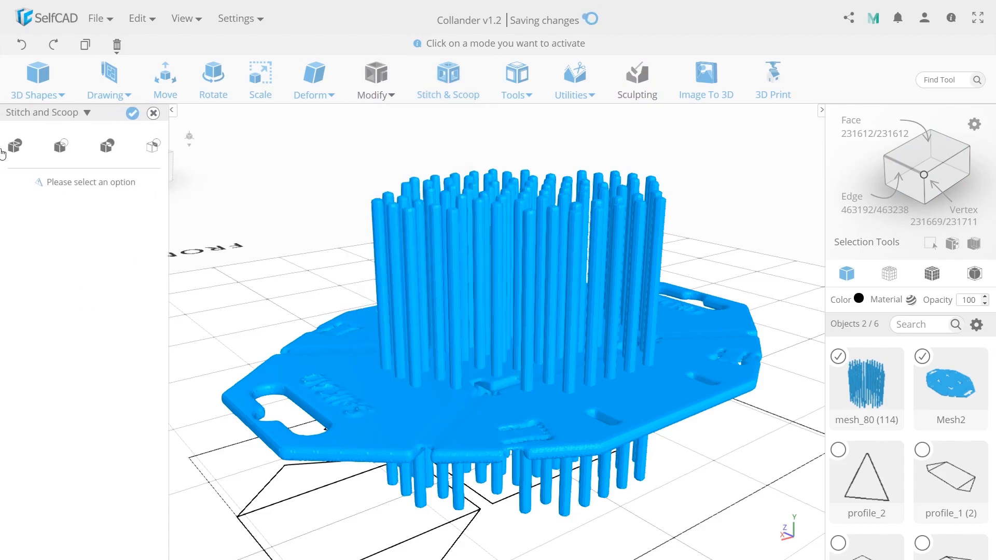
click(64, 146)
click(32, 202)
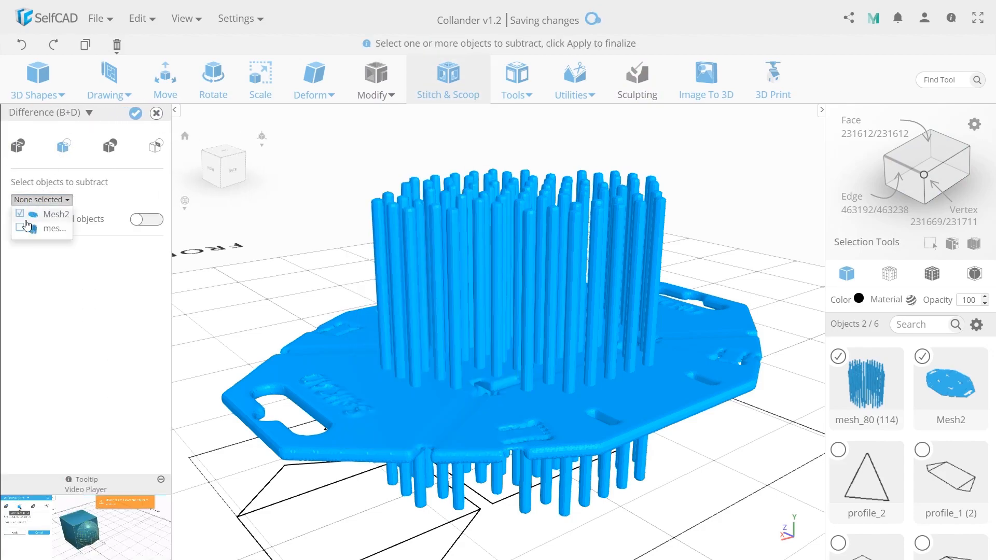
click(58, 334)
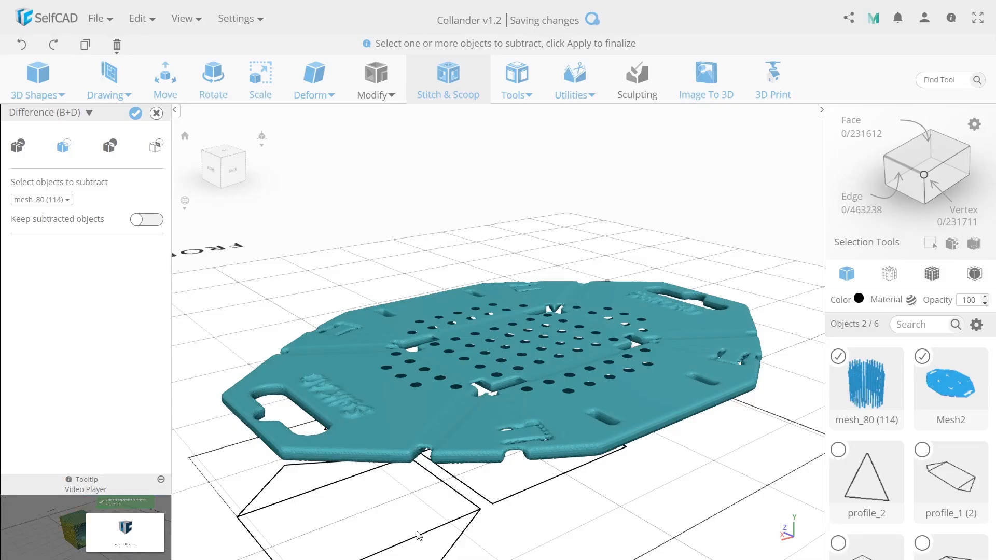
mouse_move(456, 494)
mouse_down()
mouse_move(456, 466)
mouse_move(449, 489)
mouse_up()
scroll(360, 440, up, 3)
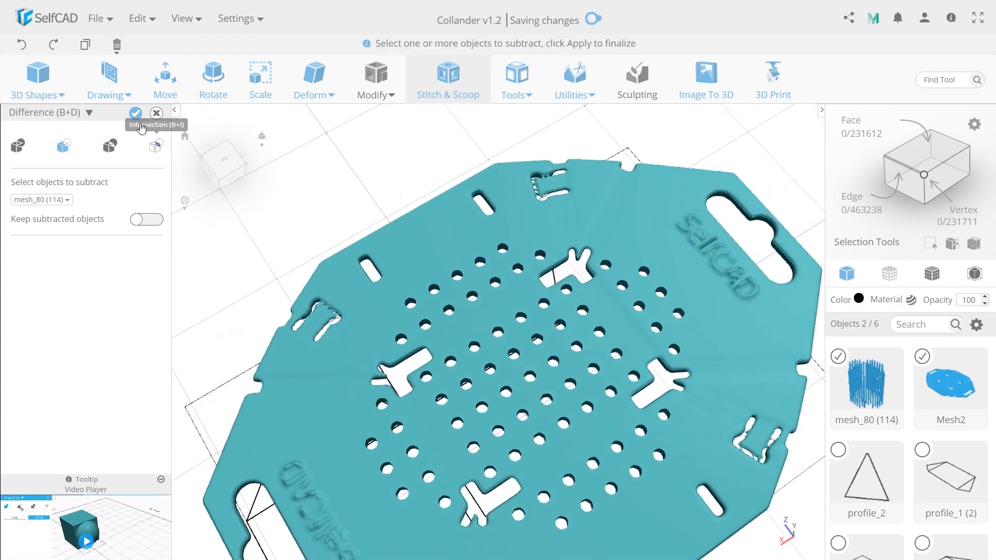